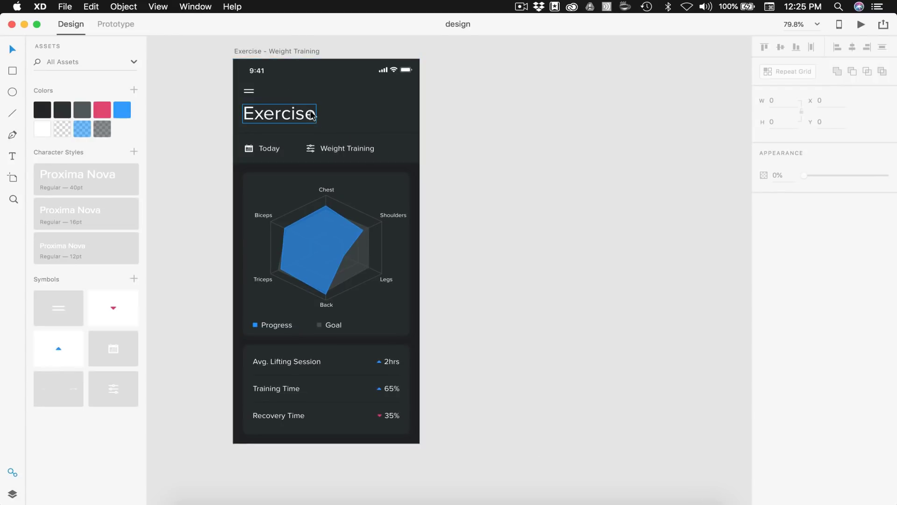
# Duplicate the "Exercise - Weight Training" artboard and rename the copy "Exercise - Cardio"
pyautogui.click(266, 50)
pyautogui.press('super+d')
pyautogui.doubleClick(509, 51)
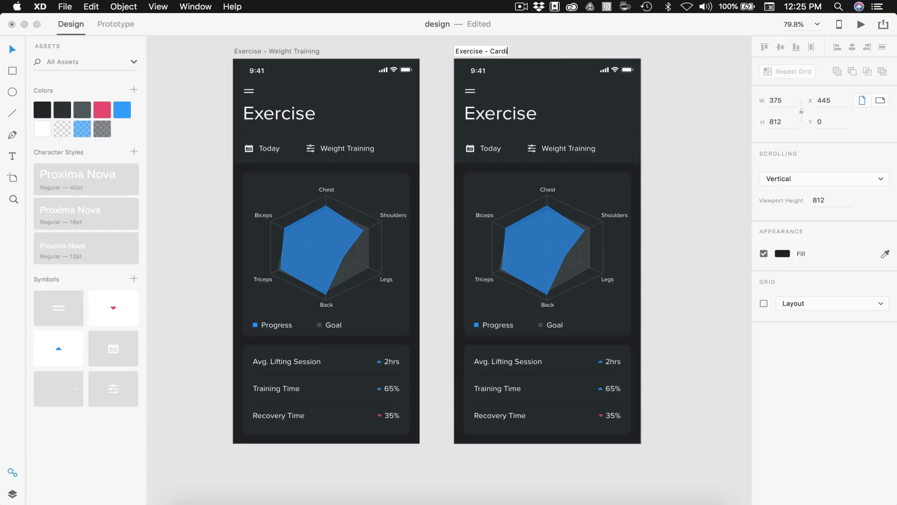
pyautogui.press('Return')
# Replace the "Weight Training" filter text on the Cardio artboard with "Cardio"
pyautogui.hscroll(5, 669, 83)
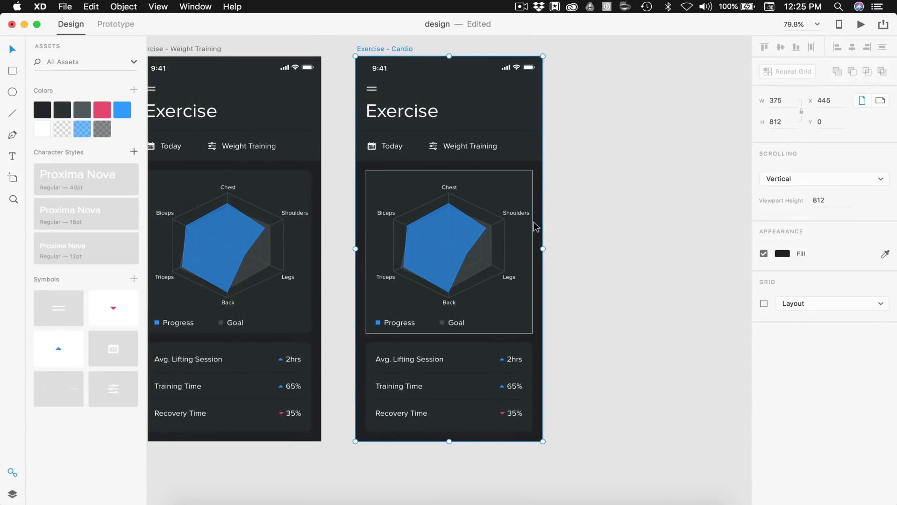
pyautogui.hscroll(-3, 600, 230)
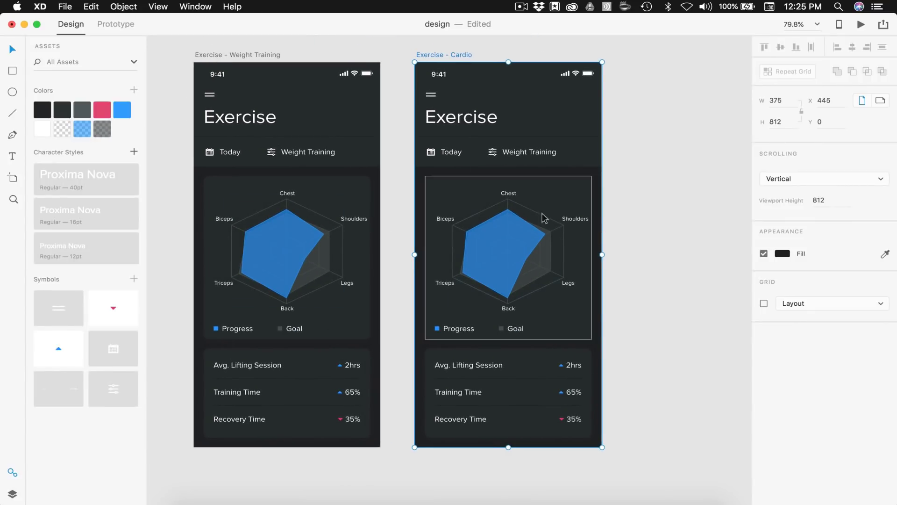
pyautogui.hscroll(2, 498, 267)
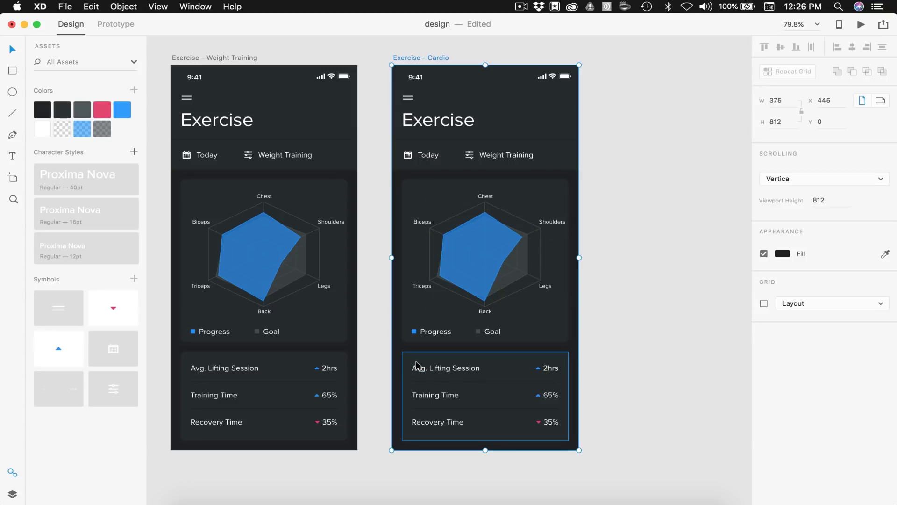
pyautogui.hscroll(3, 636, 310)
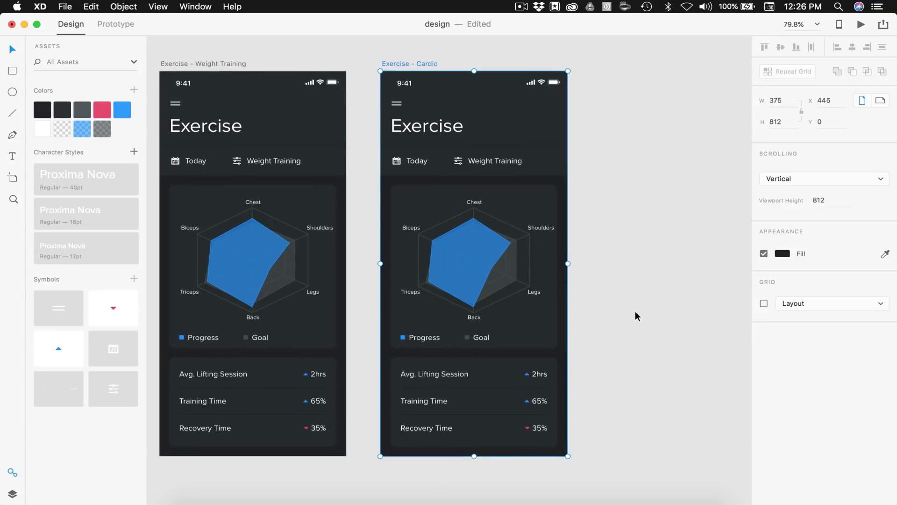
pyautogui.doubleClick(449, 162)
pyautogui.write('C')
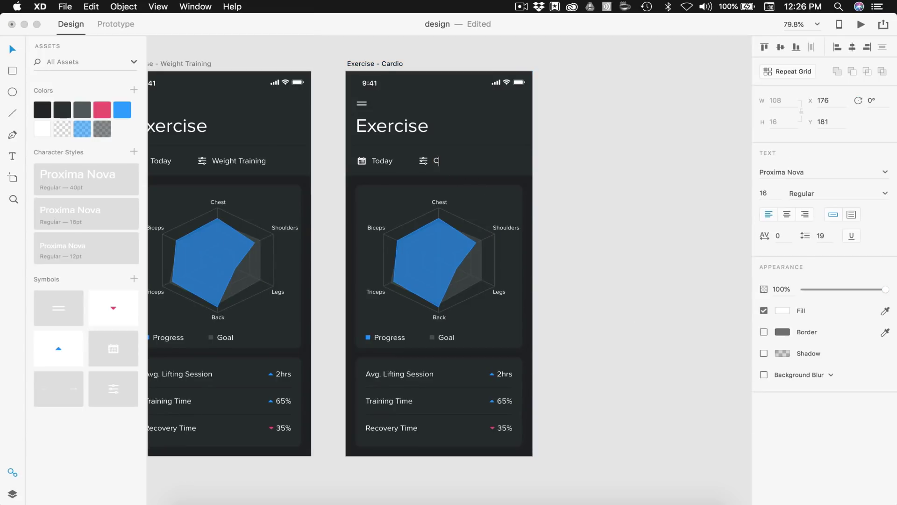
pyautogui.write('ardio')
# Delete the radar chart, its labels and its legend from the Cardio artboard, keeping the empty card background
pyautogui.scroll(-3, 489, 281)
pyautogui.moveTo(569, 307); pyautogui.dragTo(356, 150)
pyautogui.press('Delete')
pyautogui.click(638, 225)
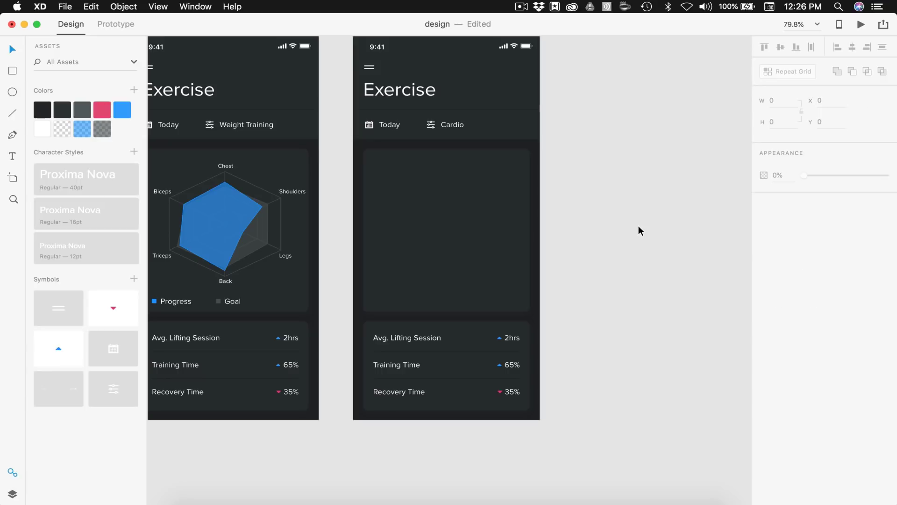
# Set the height of the empty chart card on the Cardio artboard to 290
pyautogui.click(475, 247)
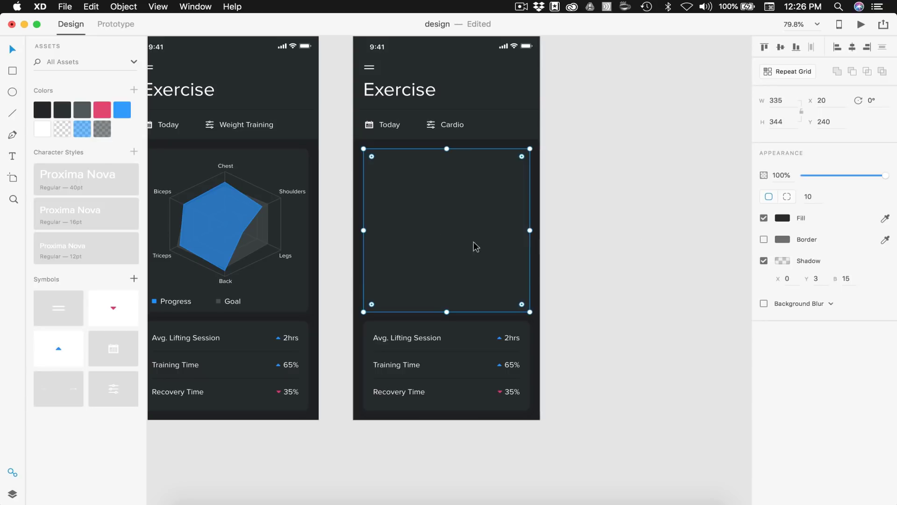
pyautogui.click(788, 124)
pyautogui.write('2')
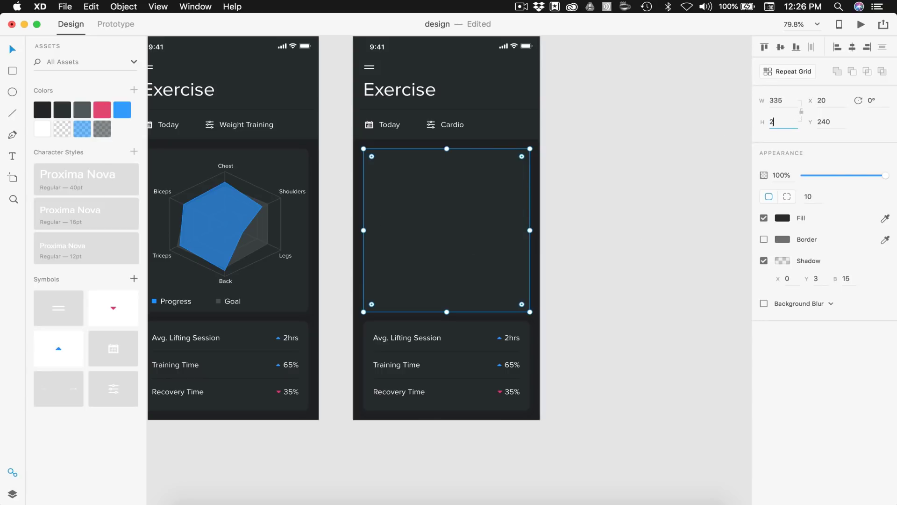
pyautogui.write('90')
pyautogui.press('Return')
pyautogui.press('Escape')
# Add a "0" text label near the chart card's lower-left corner and apply the Proxima Nova Regular 12pt character style
pyautogui.scroll(5, 481, 225)
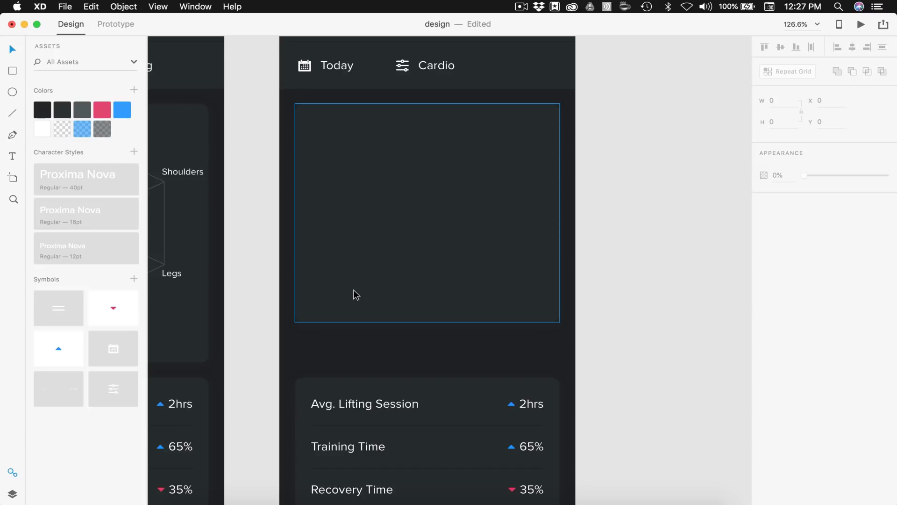
pyautogui.press('t')
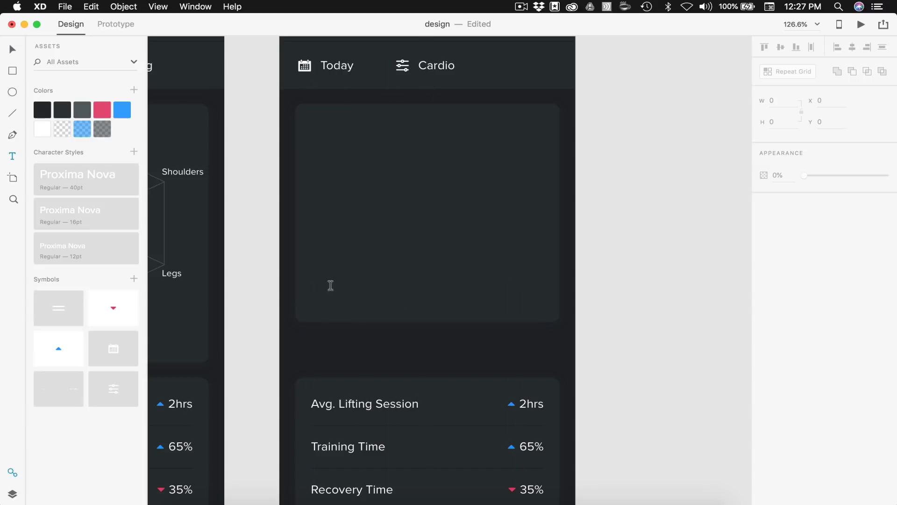
pyautogui.click(330, 288)
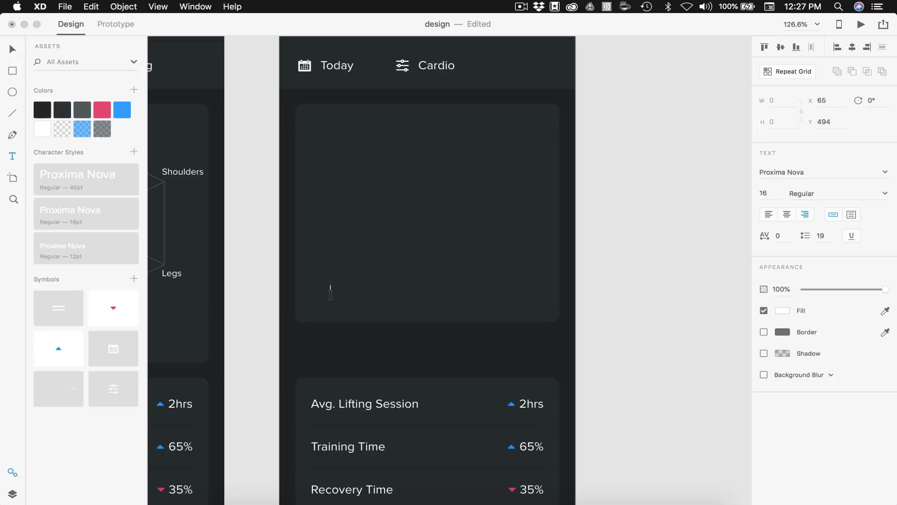
pyautogui.press('Escape')
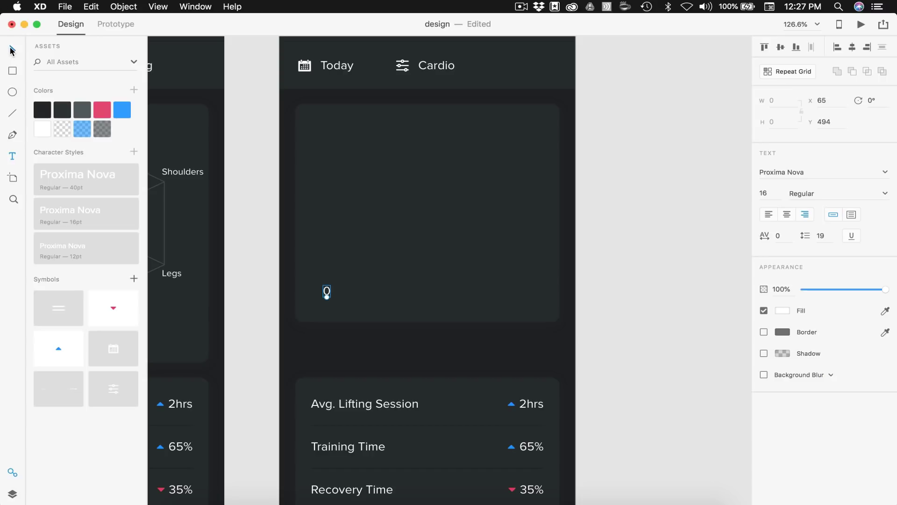
pyautogui.click(72, 252)
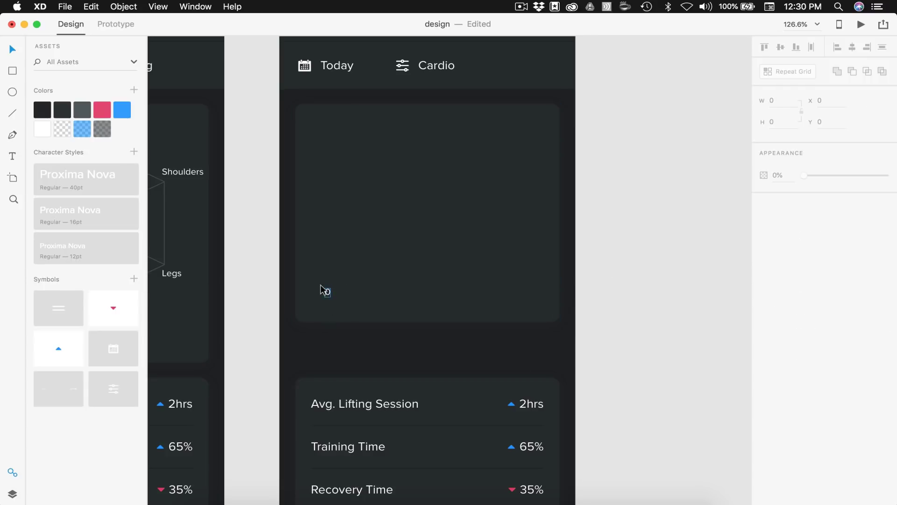
# Position the "0" label in the chart card's lower-left corner at X 40, Y 491
pyautogui.moveTo(325, 293); pyautogui.dragTo(301, 316)
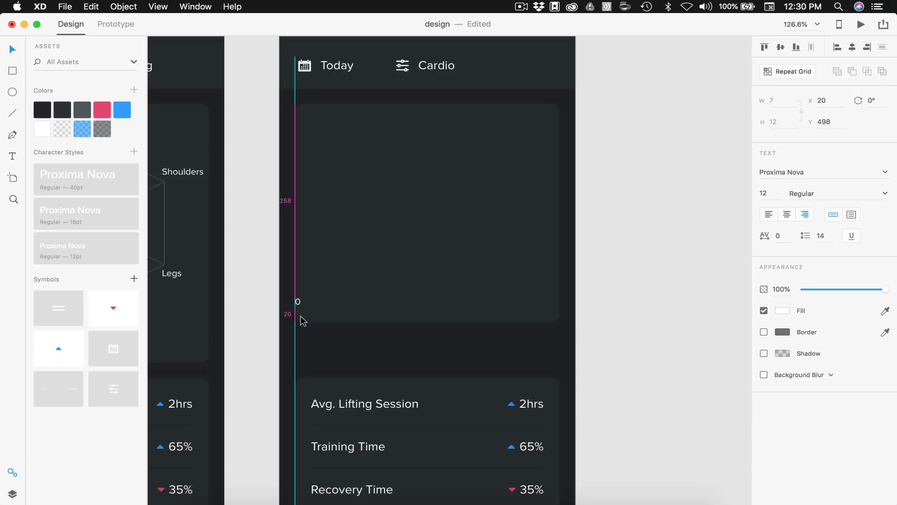
pyautogui.press('Up')
pyautogui.press('Up')
pyautogui.press('Up')
pyautogui.press('Up')
pyautogui.press('Up')
pyautogui.press('Up')
pyautogui.press('Up')
pyautogui.hotkey('shift', 'Right')
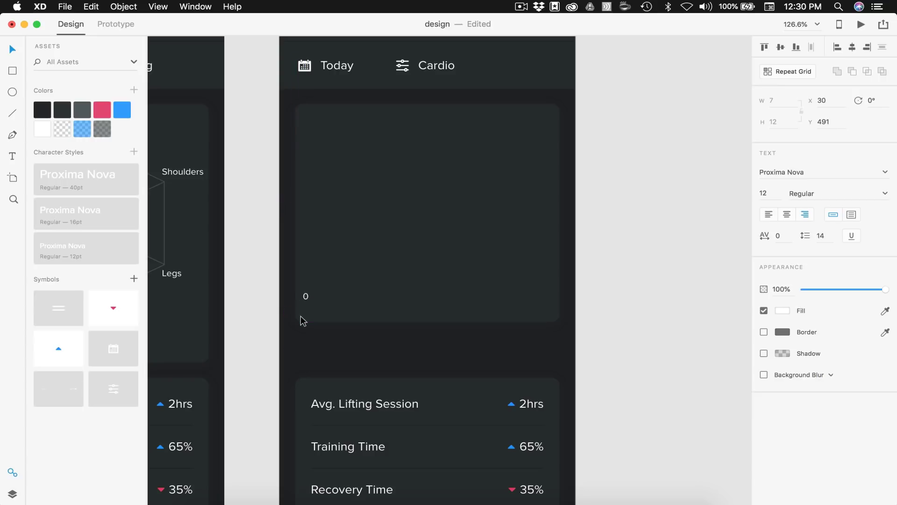
pyautogui.hotkey('shift', 'Right')
pyautogui.press('Escape')
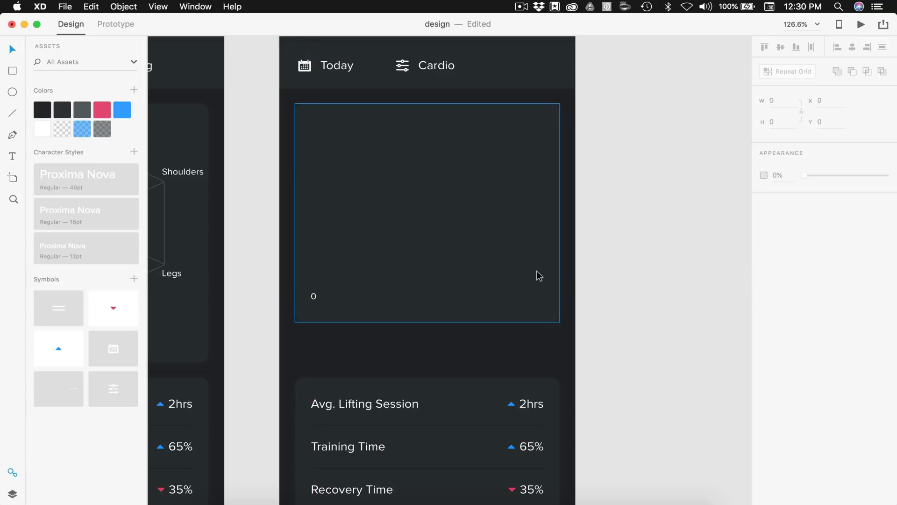
# Copy the divider line from below "Avg. Lifting Session" and place it just above the "0" label at Y 482.5
pyautogui.scroll(-2, 536, 276)
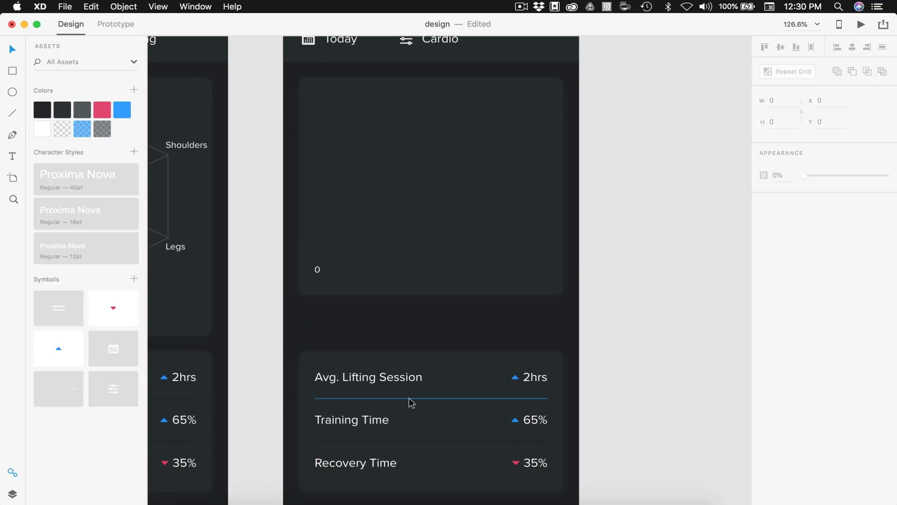
pyautogui.moveTo(409, 399); pyautogui.dragTo(318, 271)
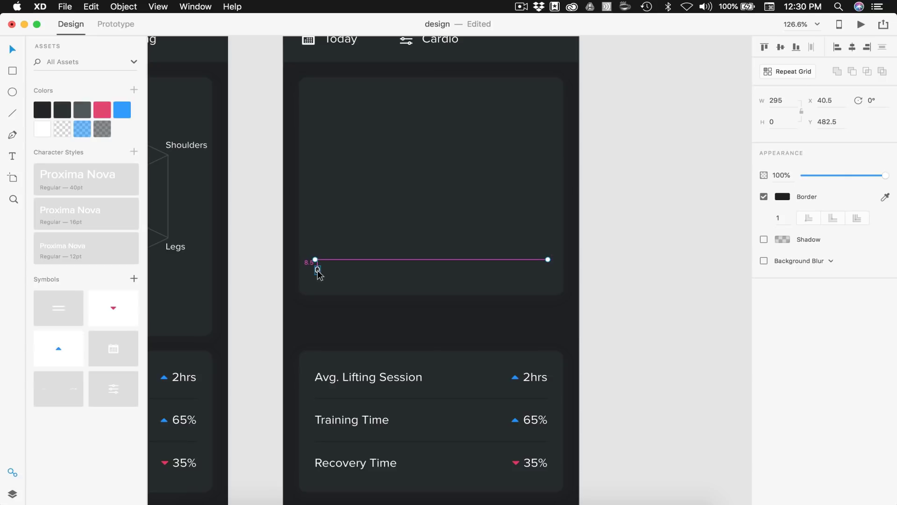
pyautogui.click(647, 260)
# Turn the line above the "0" label into a Repeat Grid and move it near the card's upper edge at Y 283.5
pyautogui.scroll(5, 242, 291)
pyautogui.scroll(2, 493, 293)
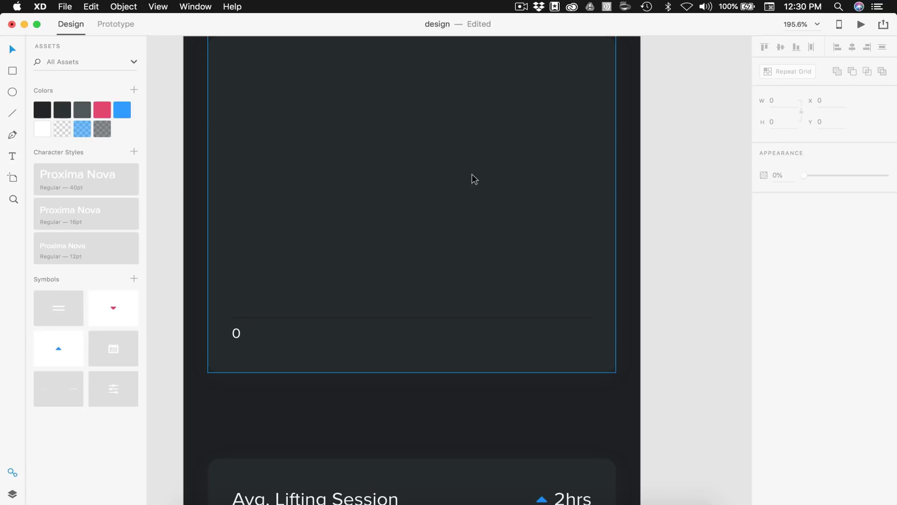
pyautogui.scroll(-3, 469, 185)
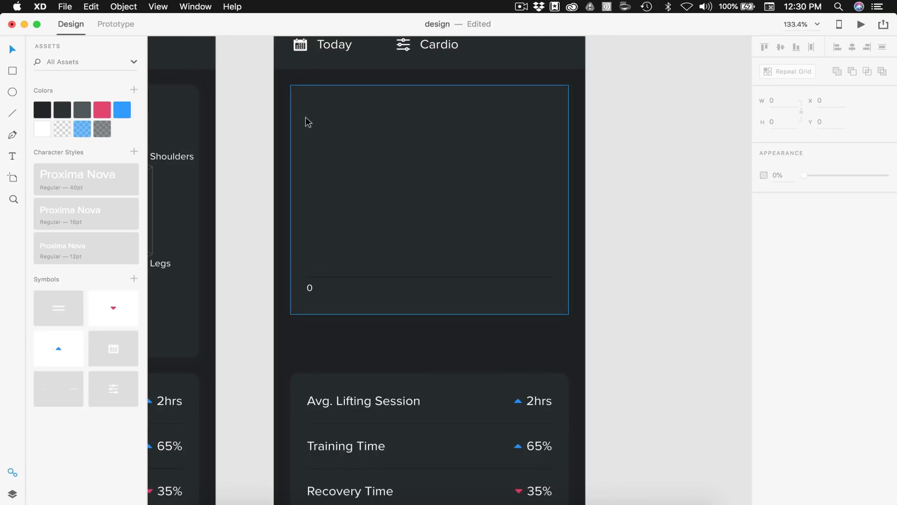
pyautogui.click(459, 277)
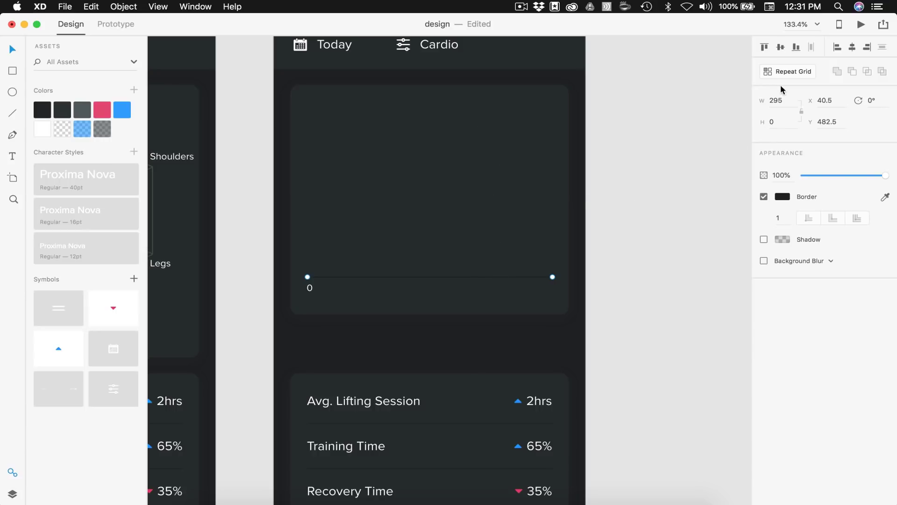
pyautogui.click(783, 71)
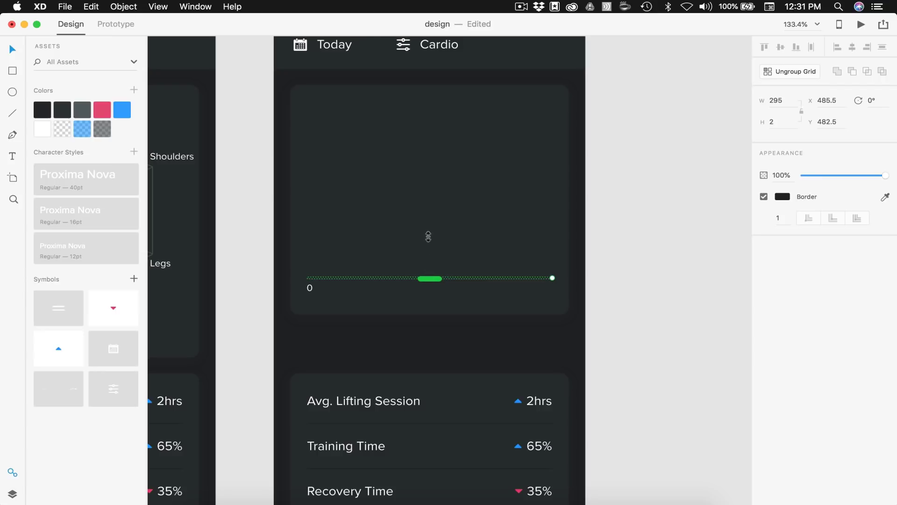
pyautogui.moveTo(429, 278); pyautogui.dragTo(456, 118)
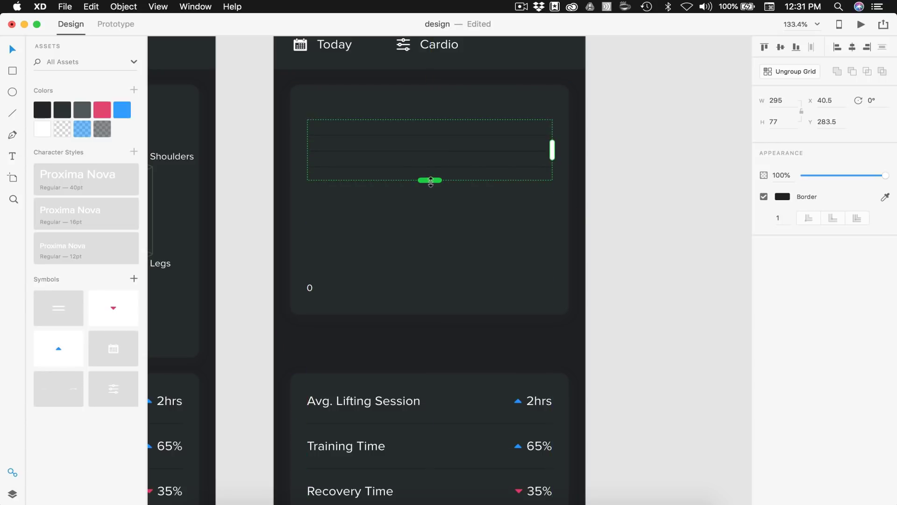
# Extend the line grid downward, widen its row spacing, limit it to six lines, and ungroup it
pyautogui.moveTo(430, 180); pyautogui.dragTo(430, 265)
pyautogui.moveTo(436, 150); pyautogui.dragTo(436, 176)
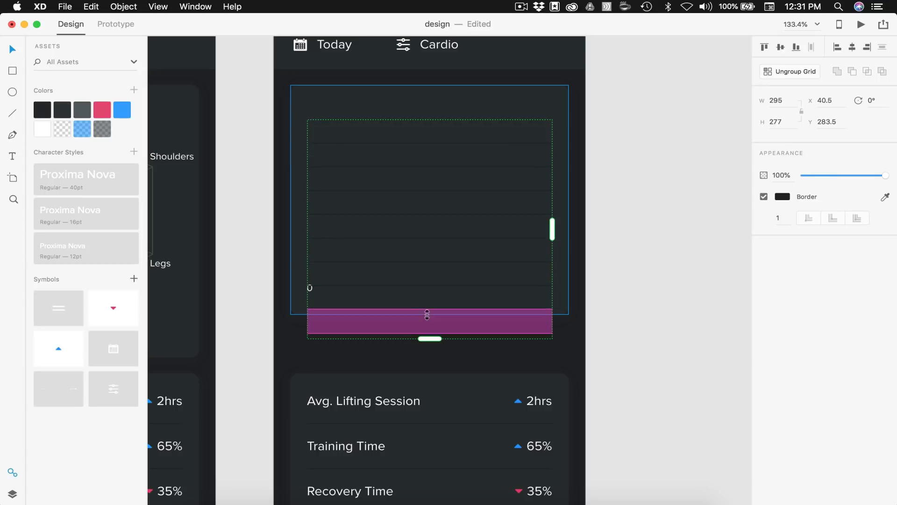
pyautogui.moveTo(430, 338); pyautogui.dragTo(429, 233)
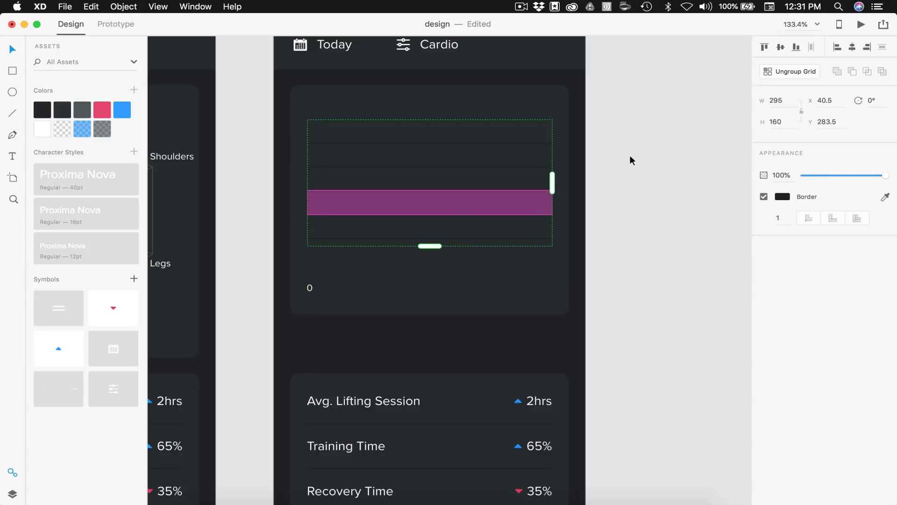
pyautogui.click(790, 72)
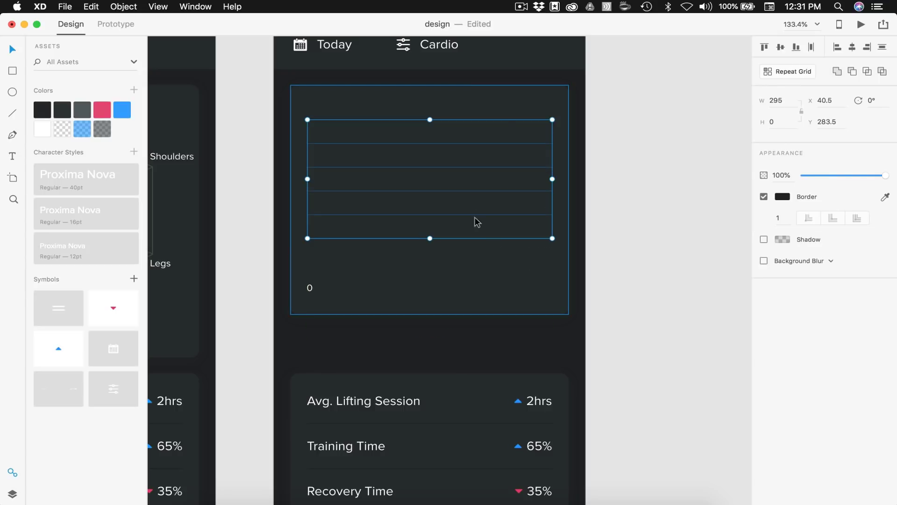
# Move the six chart lines down to Y 333.5 so the lowest one sits just above the "0" label
pyautogui.moveTo(500, 124); pyautogui.dragTo(497, 165)
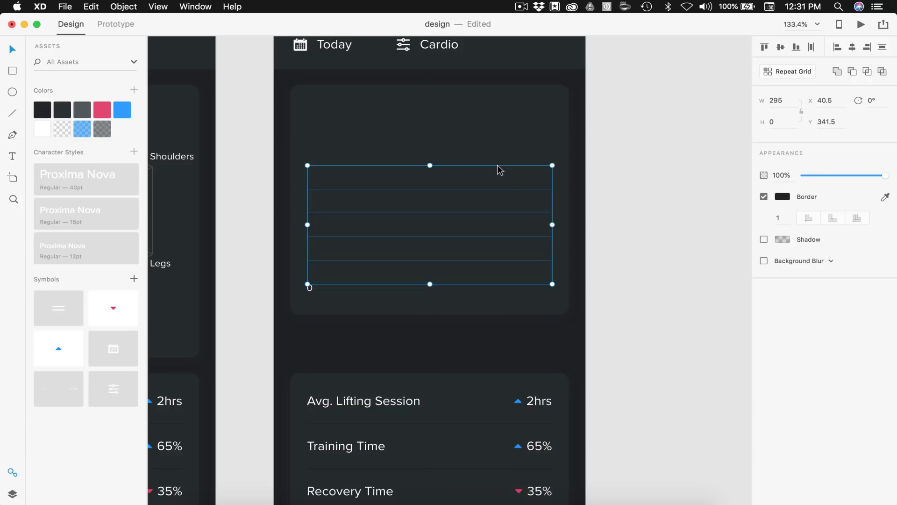
pyautogui.press('Up')
pyautogui.press('Up')
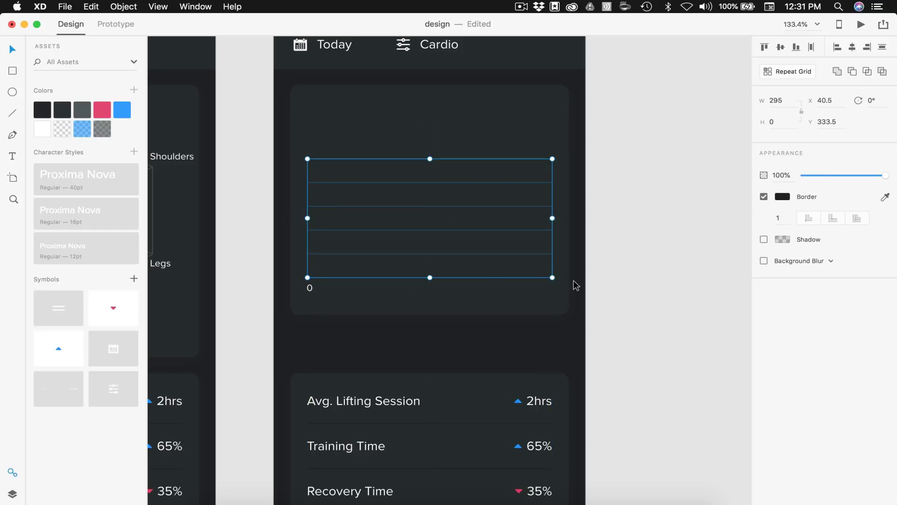
pyautogui.click(600, 292)
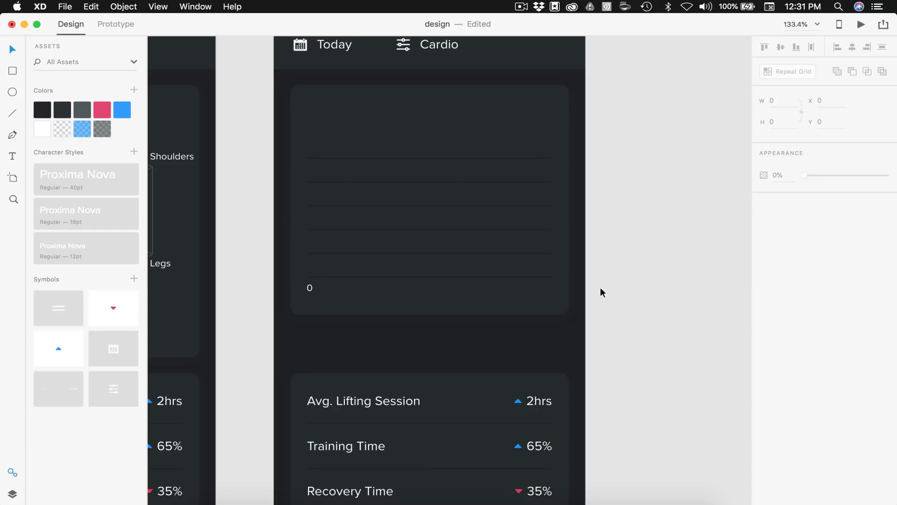
# Repeat the "0" label horizontally in a Repeat Grid as four evenly spaced labels spanning about 271
pyautogui.scroll(3, 565, 248)
pyautogui.click(285, 298)
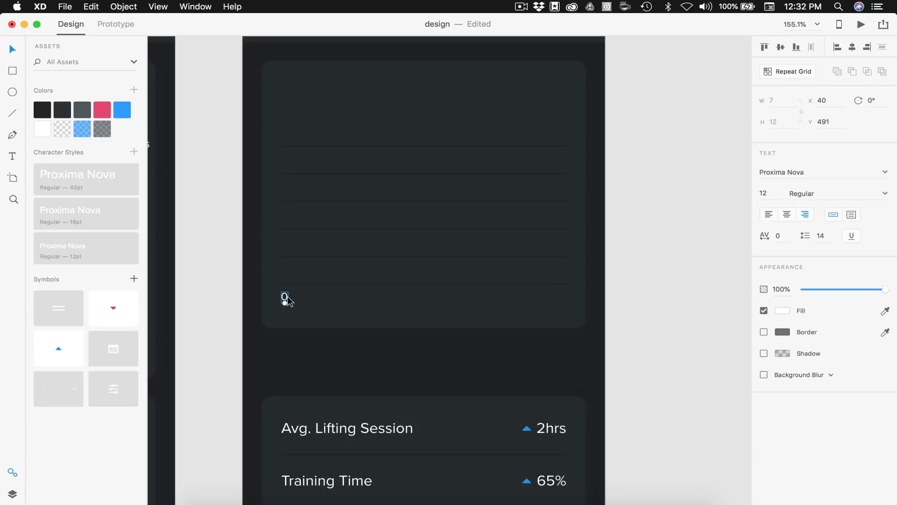
pyautogui.click(791, 71)
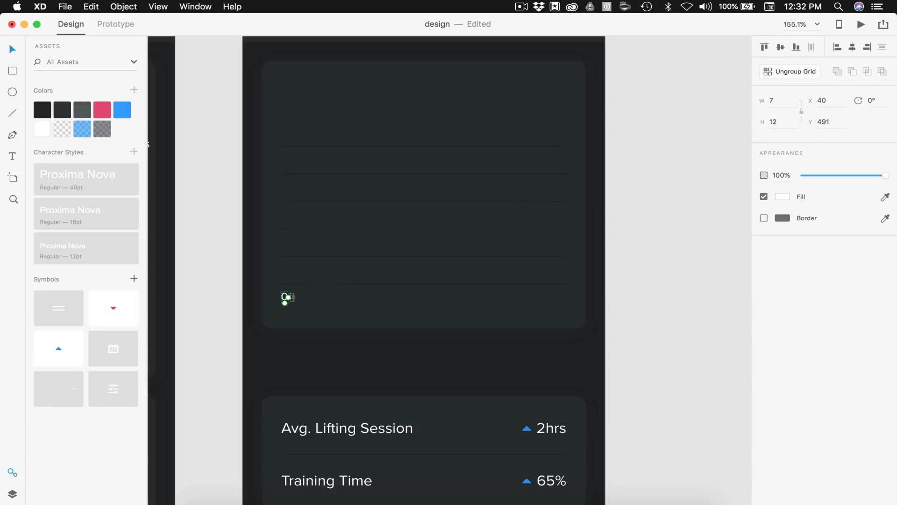
pyautogui.moveTo(290, 296); pyautogui.dragTo(369, 310)
pyautogui.moveTo(299, 297); pyautogui.dragTo(355, 302)
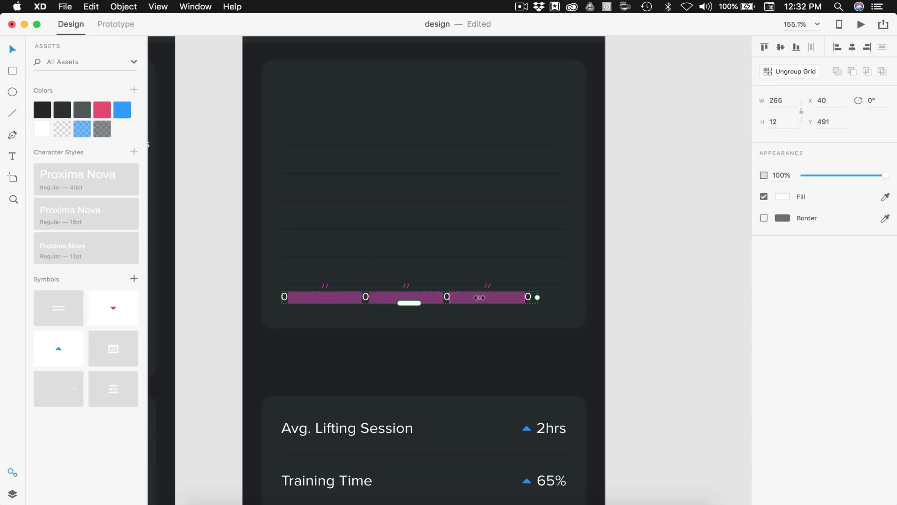
pyautogui.moveTo(480, 297); pyautogui.dragTo(483, 298)
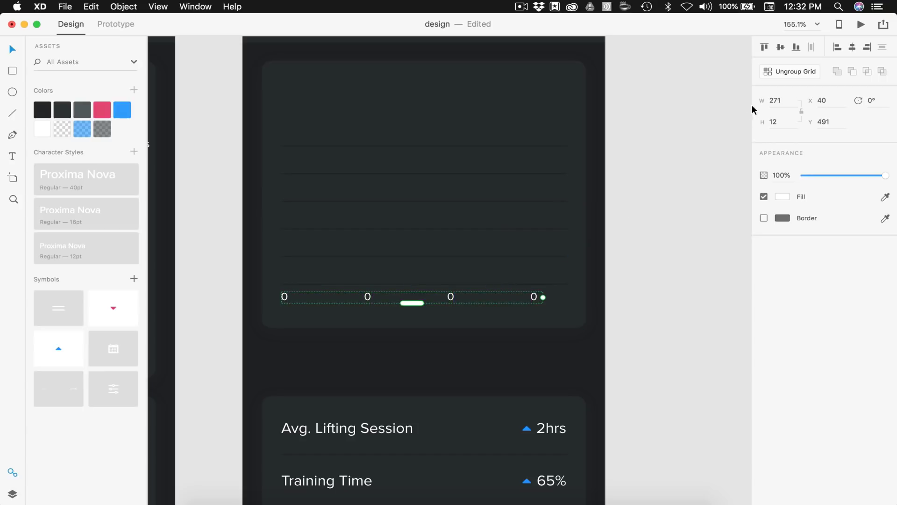
# Change the second, third and fourth labels along the horizontal axis to 10, 20 and 30
pyautogui.doubleClick(368, 297)
pyautogui.doubleClick(368, 297)
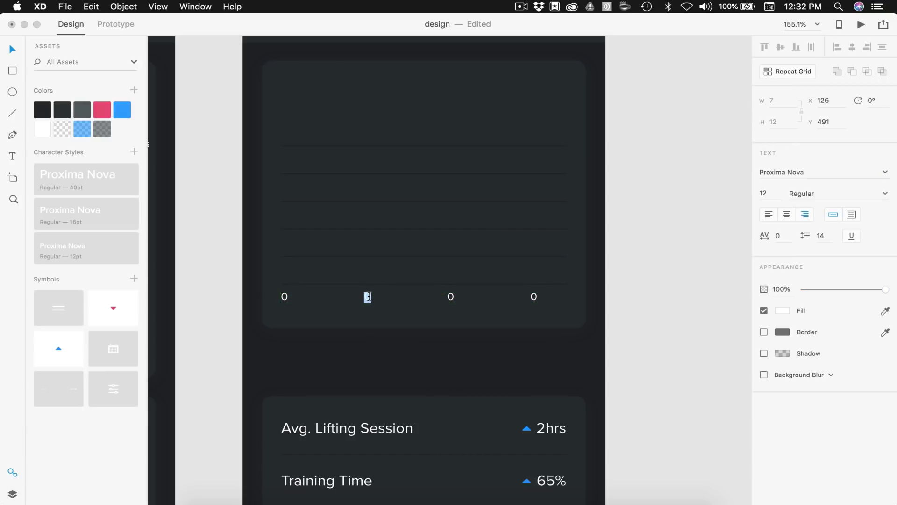
pyautogui.write('19')
pyautogui.press('BackSpace')
pyautogui.write('0')
pyautogui.press('Escape')
pyautogui.doubleClick(450, 296)
pyautogui.write('20')
pyautogui.doubleClick(534, 296)
pyautogui.write('30')
pyautogui.press('Escape')
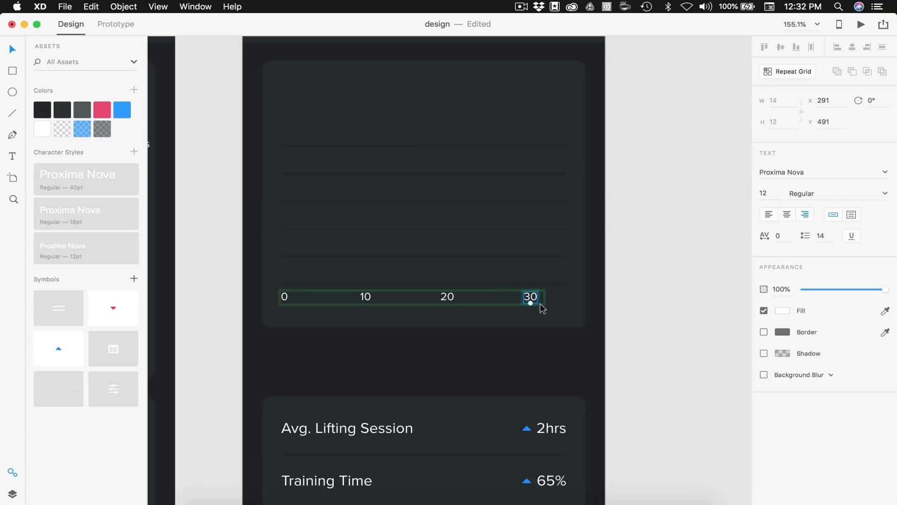
# Tighten the spacing of the horizontal label grid to fit a fifth label, and change that label's text to 40
pyautogui.click(513, 304)
pyautogui.click(530, 301)
pyautogui.moveTo(516, 297)
pyautogui.mouseDown()
pyautogui.moveTo(500, 297)
pyautogui.moveTo(567, 305)
pyautogui.moveTo(514, 299)
pyautogui.mouseUp()
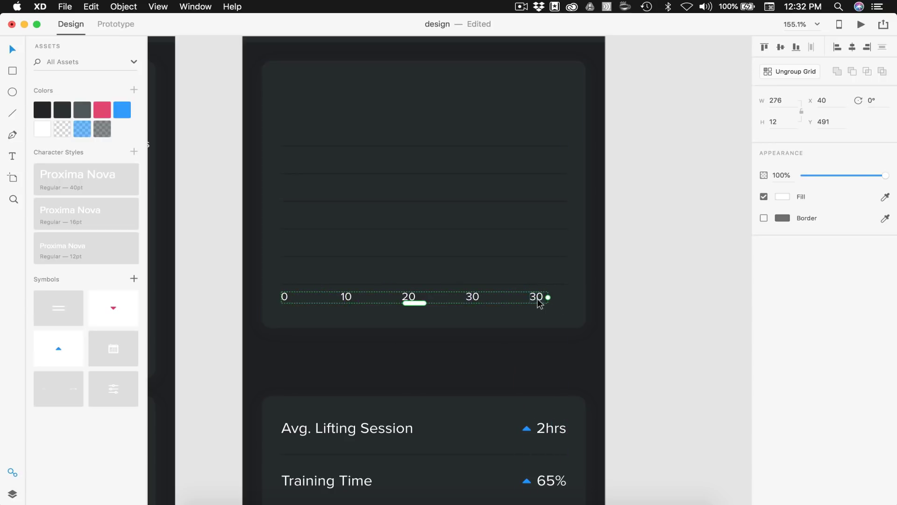
pyautogui.doubleClick(538, 298)
pyautogui.write('4')
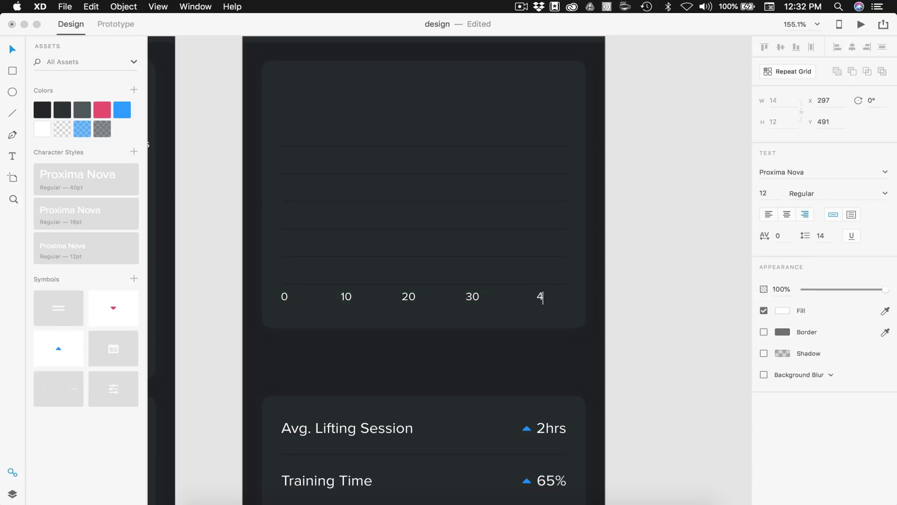
pyautogui.write('0')
pyautogui.press('Escape')
pyautogui.click(661, 302)
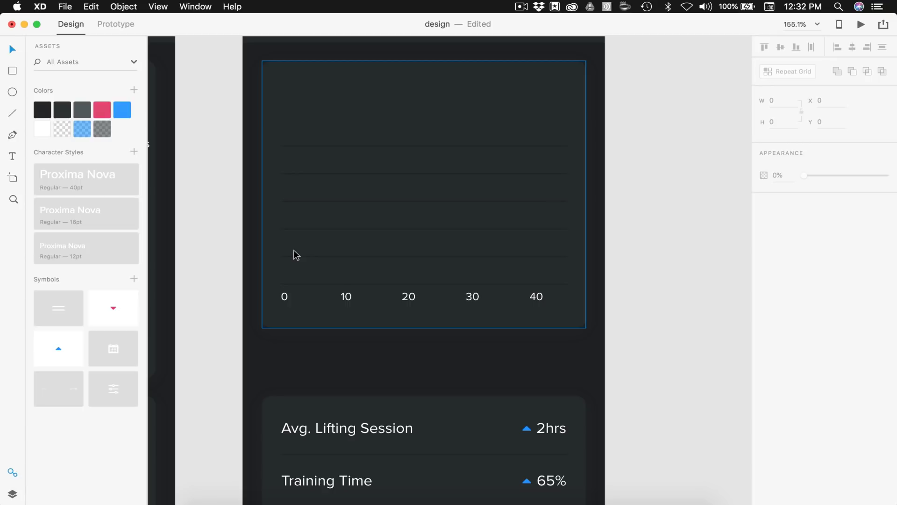
# Add the text "80" above the "0" label and apply the Proxima Nova Regular 12pt character style
pyautogui.scroll(2, 290, 250)
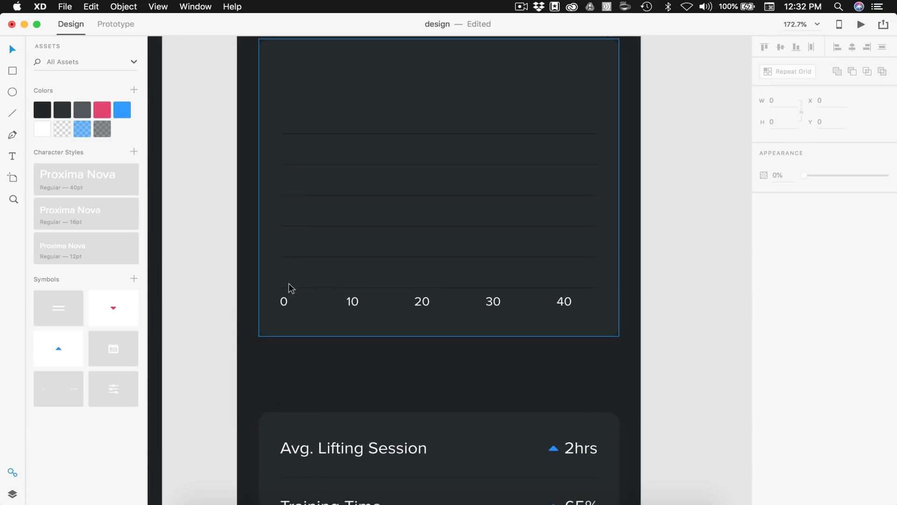
pyautogui.click(286, 273)
pyautogui.press('t')
pyautogui.click(288, 275)
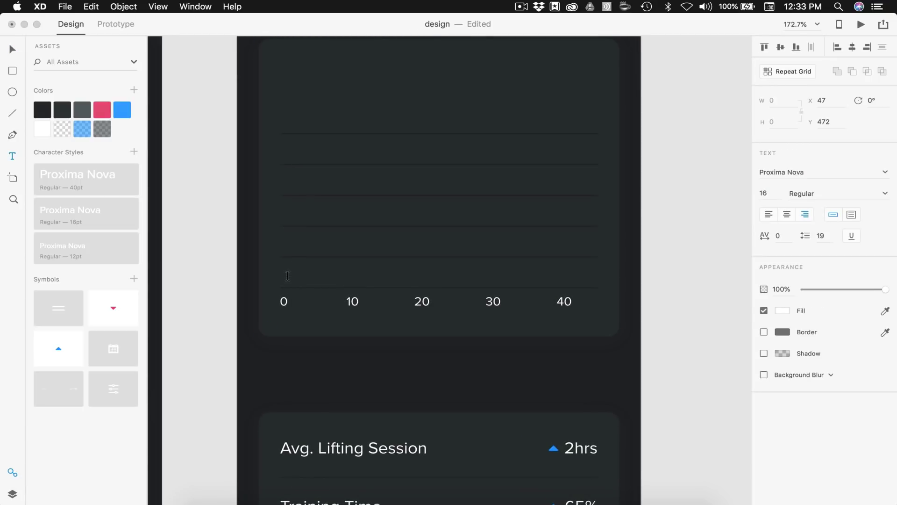
pyautogui.write('80')
pyautogui.press('Escape')
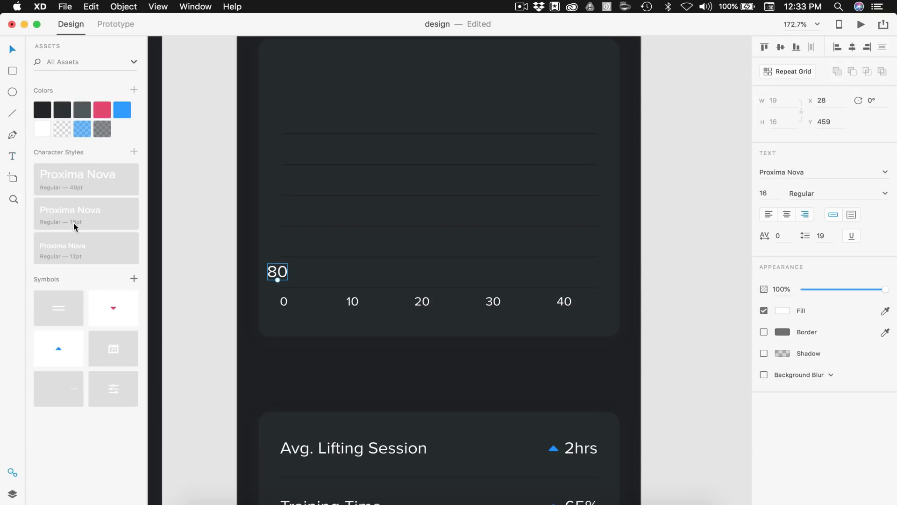
pyautogui.click(73, 248)
pyautogui.scroll(3, 240, 302)
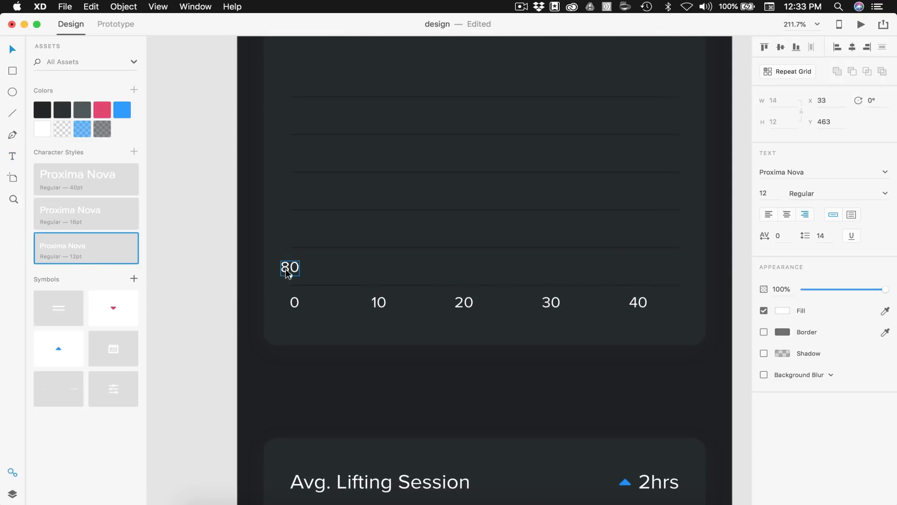
# Move the "80" label to X 40, Y 467 so it sits just above the lowest chart line
pyautogui.moveTo(286, 270); pyautogui.dragTo(310, 293)
pyautogui.scroll(5, 296, 275)
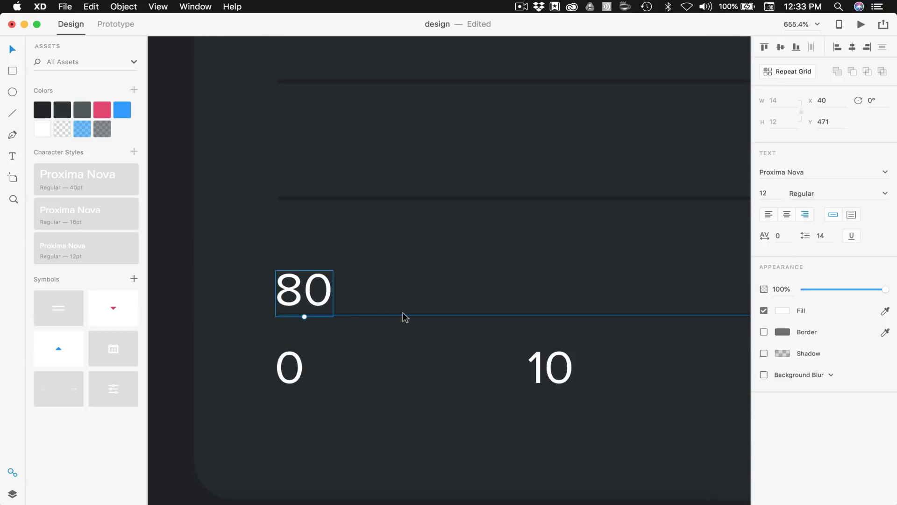
pyautogui.press('Up')
pyautogui.press('Up')
pyautogui.press('Up')
pyautogui.press('Up')
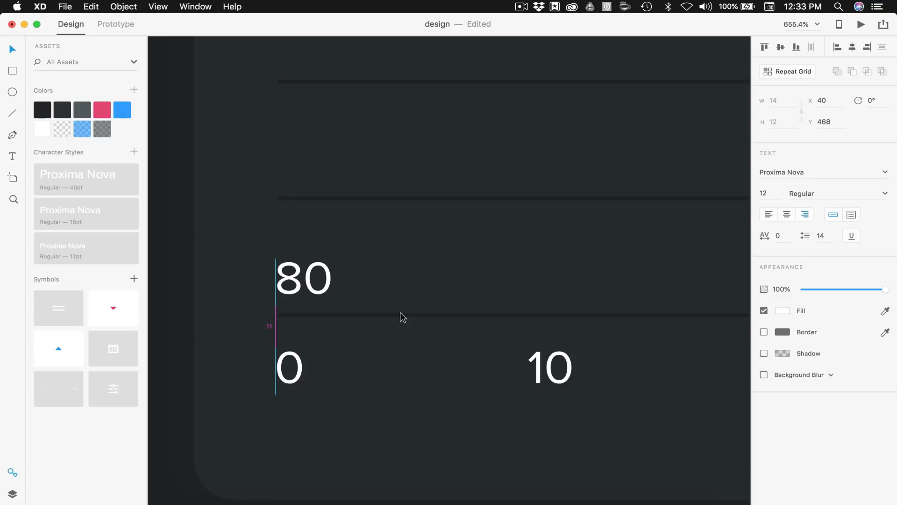
pyautogui.scroll(-5, 310, 355)
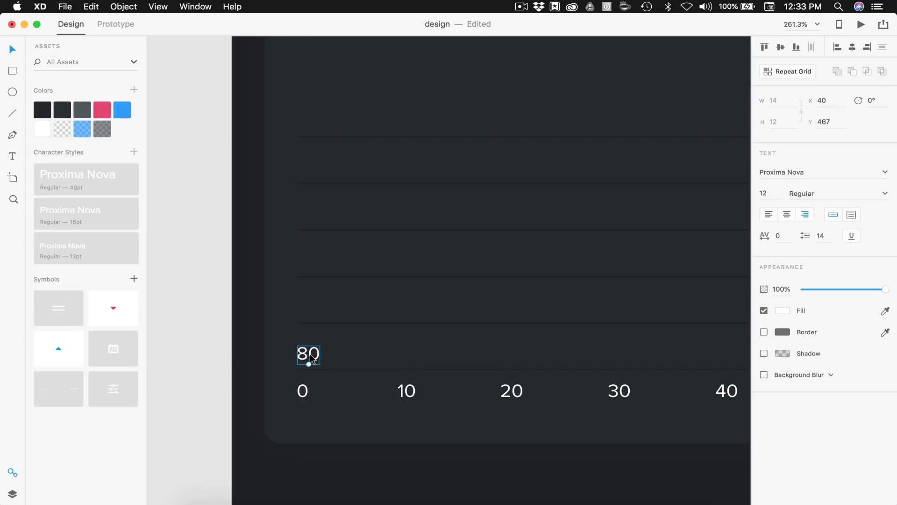
# Duplicate the "80" label upward so one copy sits above each of the other five chart lines
pyautogui.moveTo(310, 358); pyautogui.dragTo(308, 211)
pyautogui.scroll(3, 309, 214)
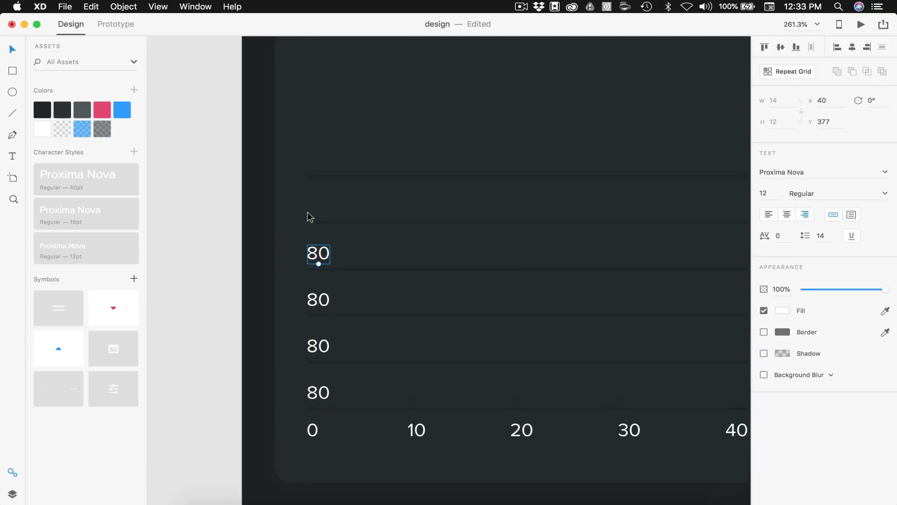
pyautogui.moveTo(316, 260); pyautogui.dragTo(326, 168)
pyautogui.press('alt')
pyautogui.scroll(-1, 426, 291)
pyautogui.hscroll(2, 426, 290)
pyautogui.hscroll(2, 427, 291)
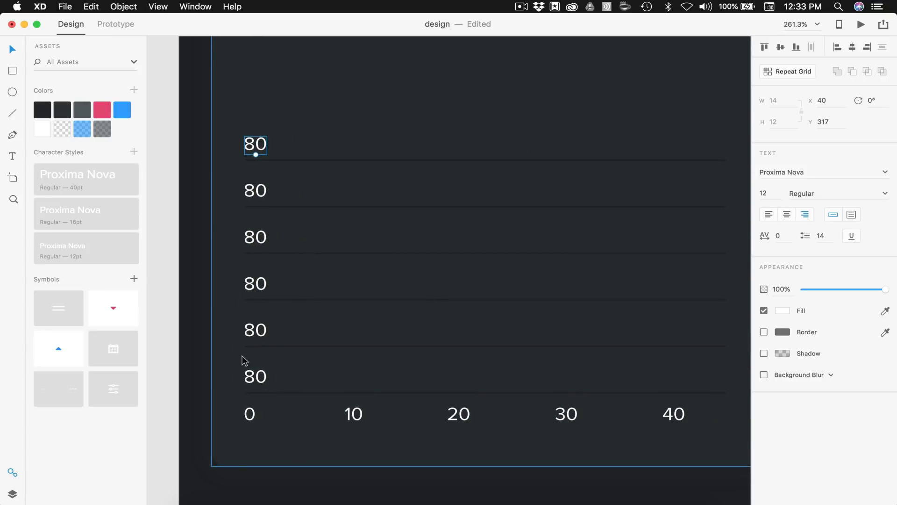
# Change the second-lowest "80" label to 100, left-align its text and line it up with the others at X 40
pyautogui.click(255, 332)
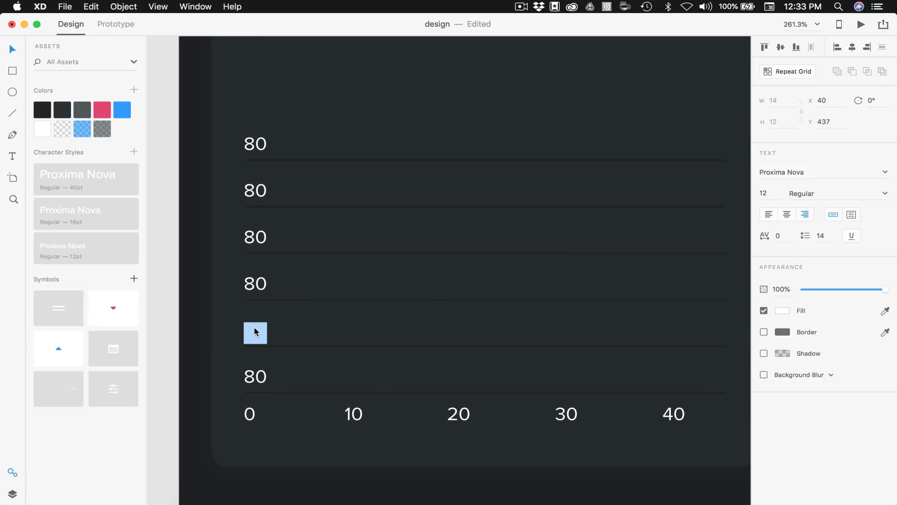
pyautogui.doubleClick(254, 330)
pyautogui.write('100')
pyautogui.press('Escape')
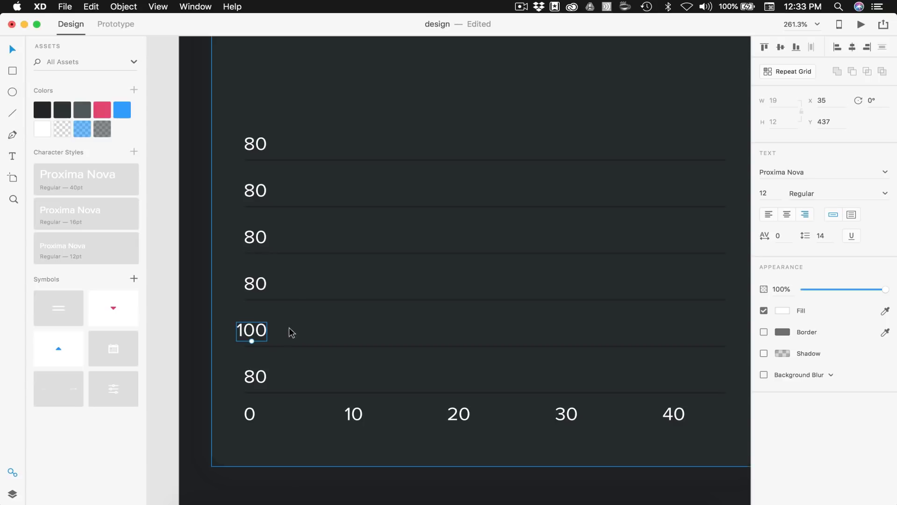
pyautogui.click(767, 214)
pyautogui.moveTo(254, 334); pyautogui.dragTo(262, 334)
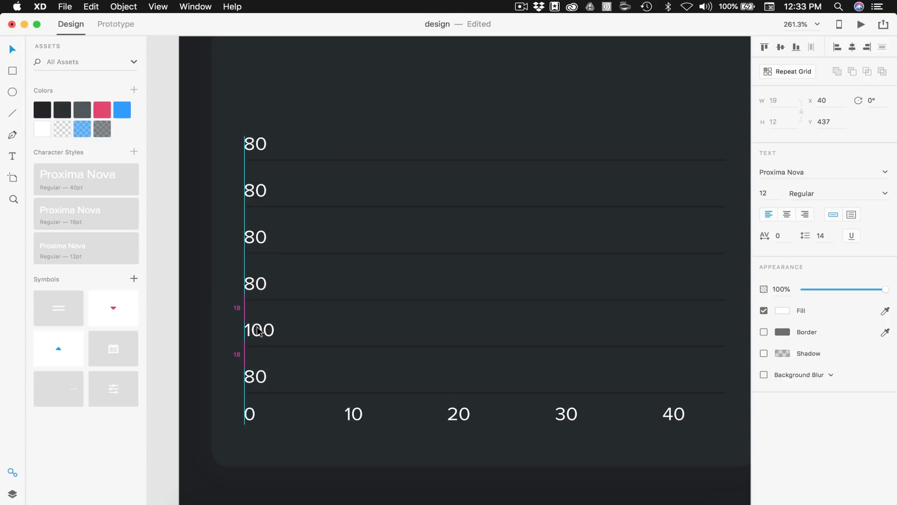
# Left-align the text of the four upper "80" labels together
pyautogui.click(261, 286)
pyautogui.keyDown('shift'); pyautogui.click(260, 238); pyautogui.keyUp('shift')
pyautogui.keyDown('shift'); pyautogui.click(260, 187); pyautogui.keyUp('shift')
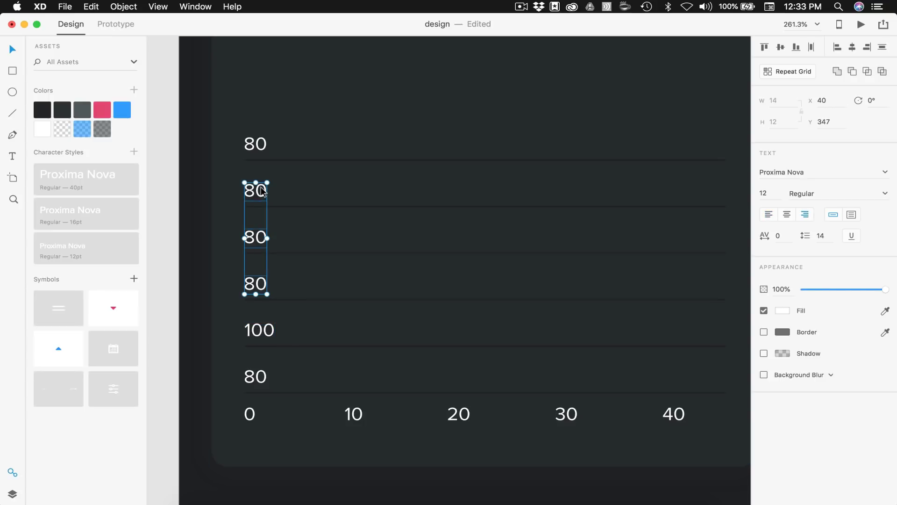
pyautogui.keyDown('shift'); pyautogui.click(261, 142); pyautogui.keyUp('shift')
pyautogui.click(768, 215)
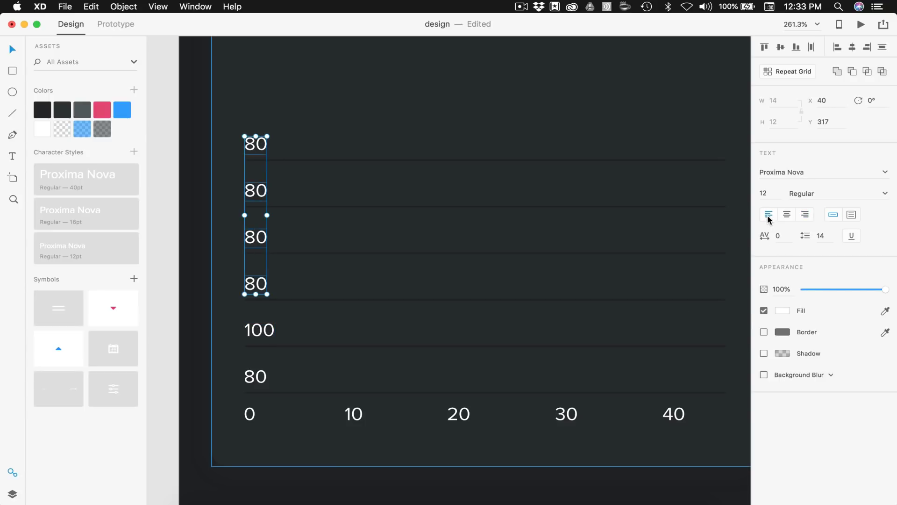
# Change the four upper vertical-axis labels to 120, 140, 160 and 180 from lowest to highest
pyautogui.click(266, 292)
pyautogui.doubleClick(254, 286)
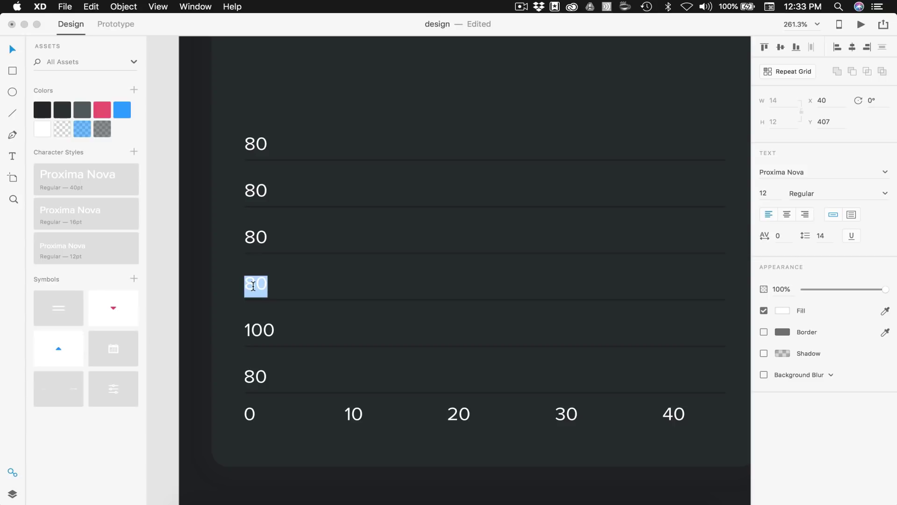
pyautogui.write('120')
pyautogui.doubleClick(259, 234)
pyautogui.write('140')
pyautogui.doubleClick(252, 198)
pyautogui.write('160')
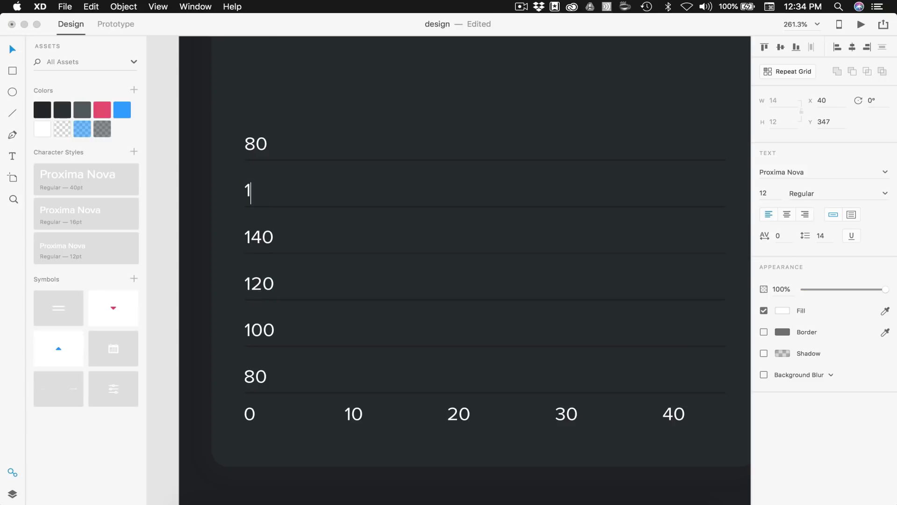
pyautogui.doubleClick(261, 146)
pyautogui.write('180')
pyautogui.press('Escape')
pyautogui.press('super+minus')
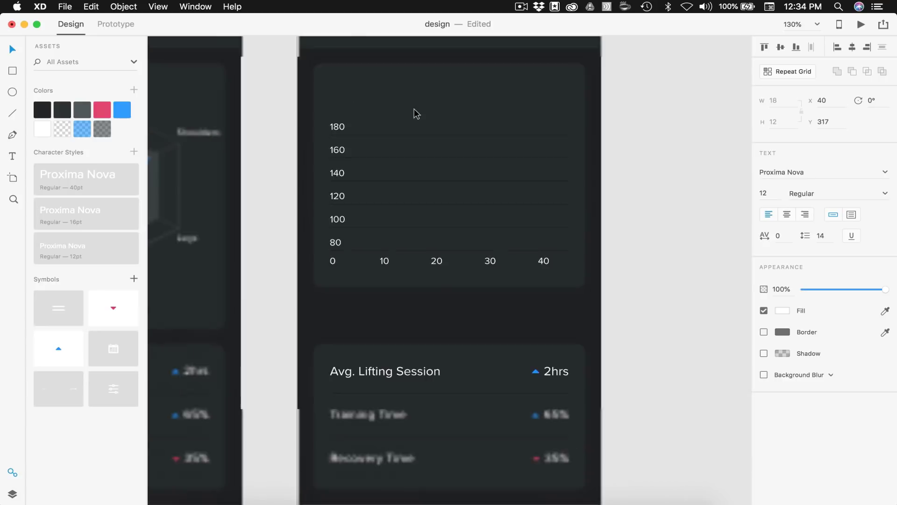
# Draw a small square above the "180" label, sized 9 by 9 with a corner radius of 2
pyautogui.click(333, 230)
pyautogui.scroll(3, 329, 217)
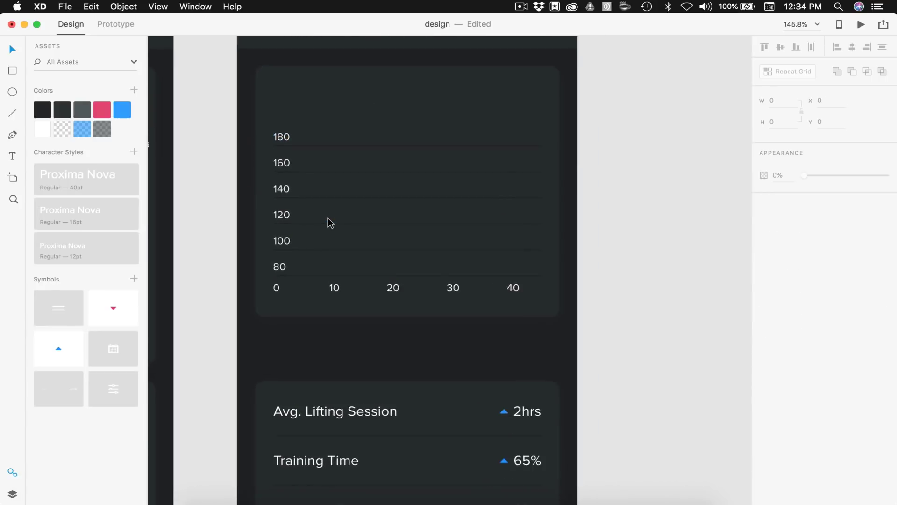
pyautogui.scroll(-3, 328, 217)
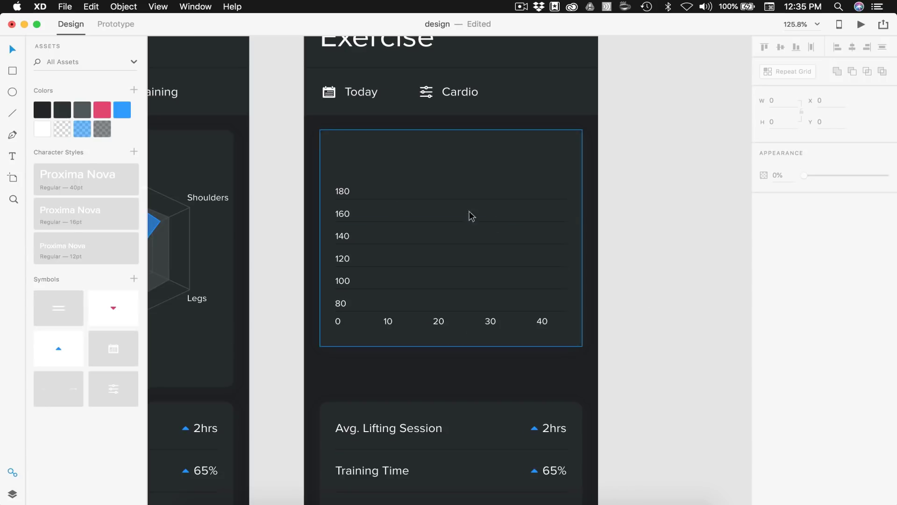
pyautogui.scroll(3, 440, 172)
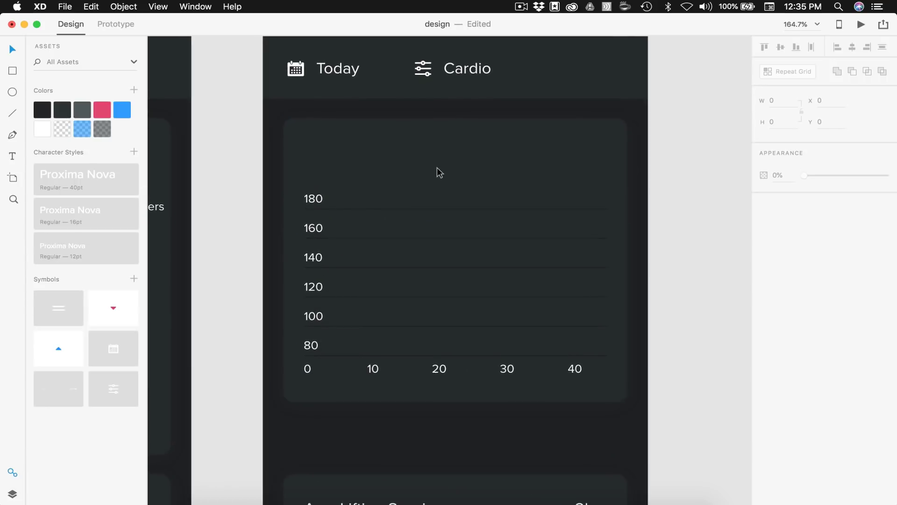
pyautogui.click(13, 73)
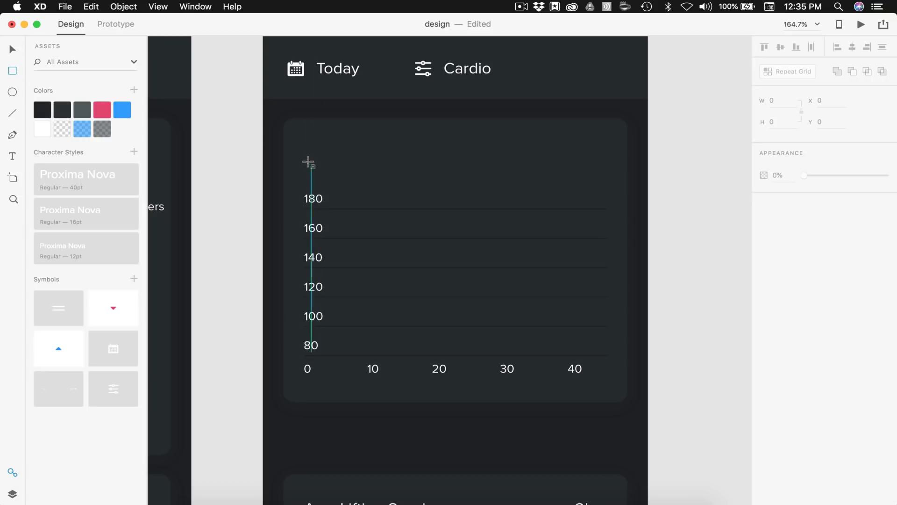
pyautogui.moveTo(307, 152); pyautogui.dragTo(319, 169)
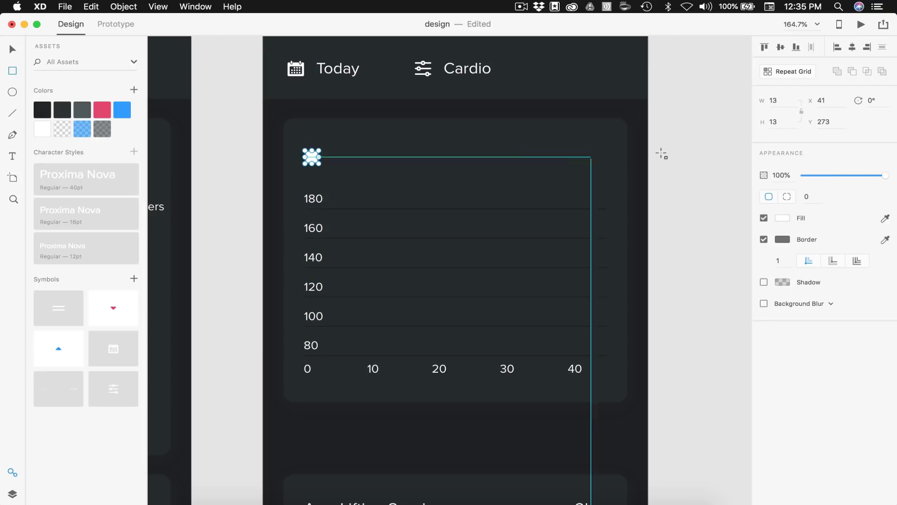
pyautogui.click(793, 102)
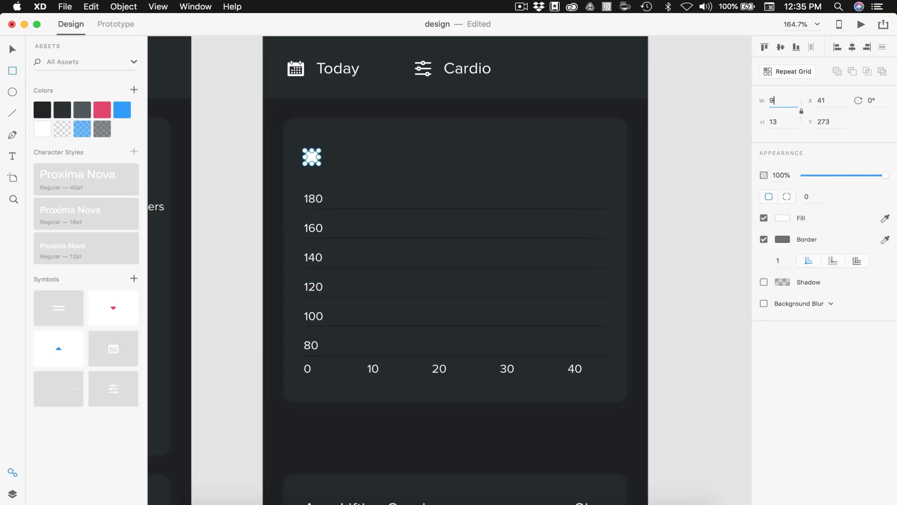
pyautogui.write('9')
pyautogui.press('Return')
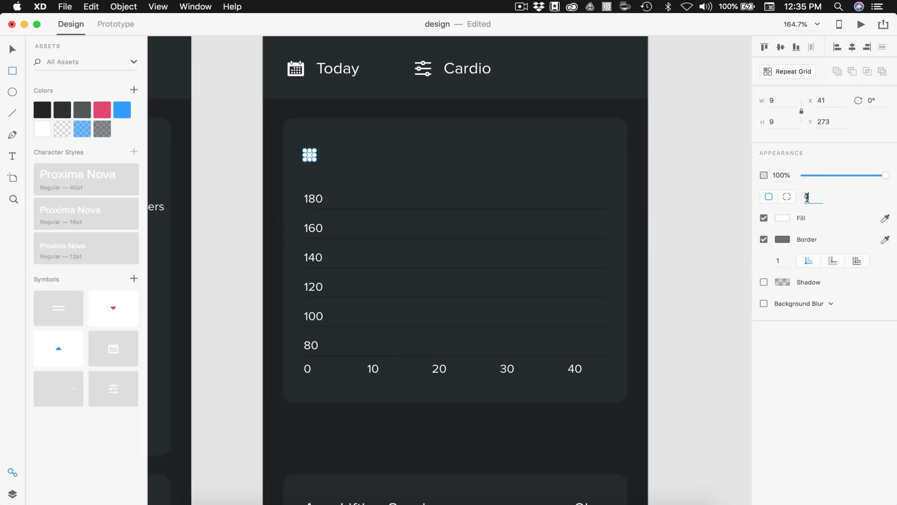
pyautogui.write('2')
pyautogui.press('Return')
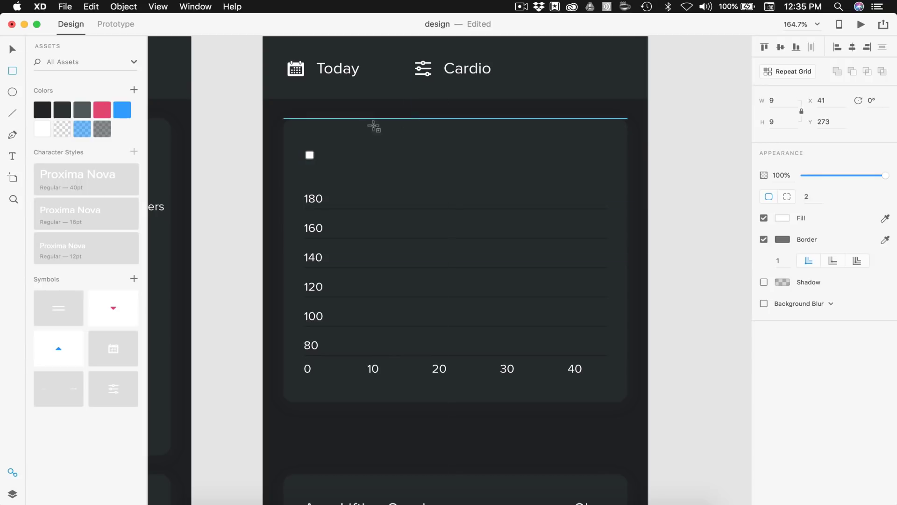
# Remove the small square's border and fill it with the blue color from the assets
pyautogui.scroll(5, 353, 136)
pyautogui.click(764, 240)
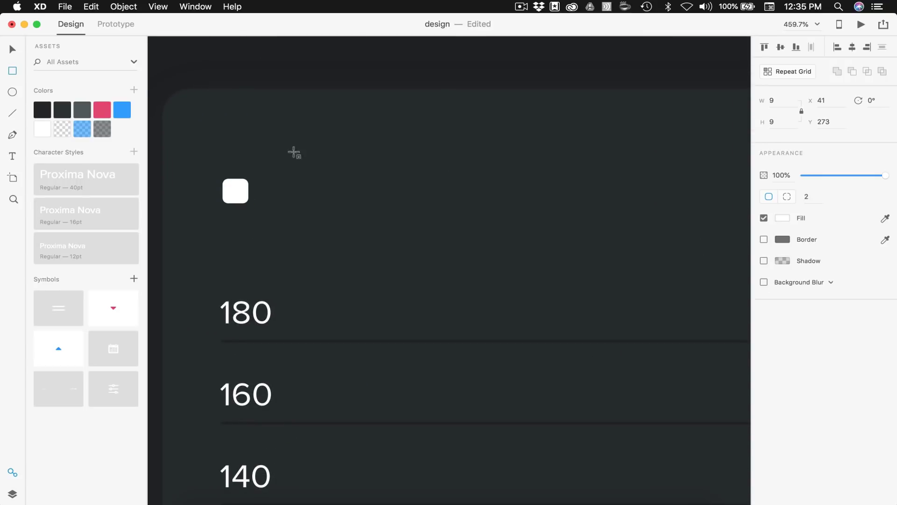
pyautogui.click(121, 109)
pyautogui.press('v')
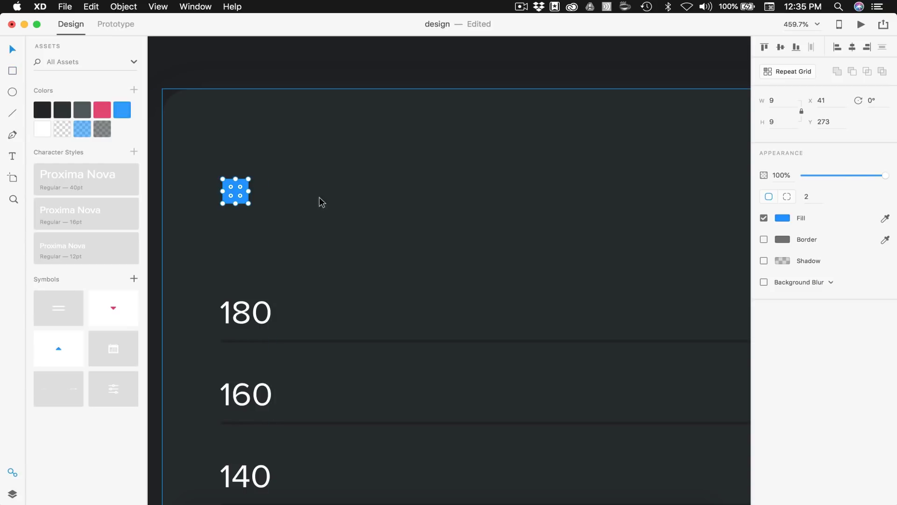
pyautogui.click(338, 211)
# Undo the slight move of the blue square and check its distances from the card's edges
pyautogui.scroll(-3, 339, 212)
pyautogui.hscroll(-4, 299, 201)
pyautogui.click(265, 195)
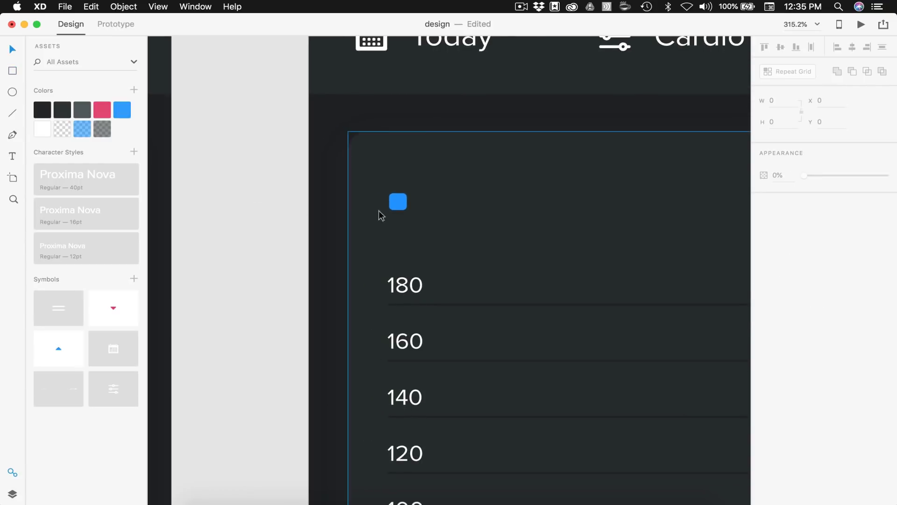
pyautogui.hscroll(3, 426, 197)
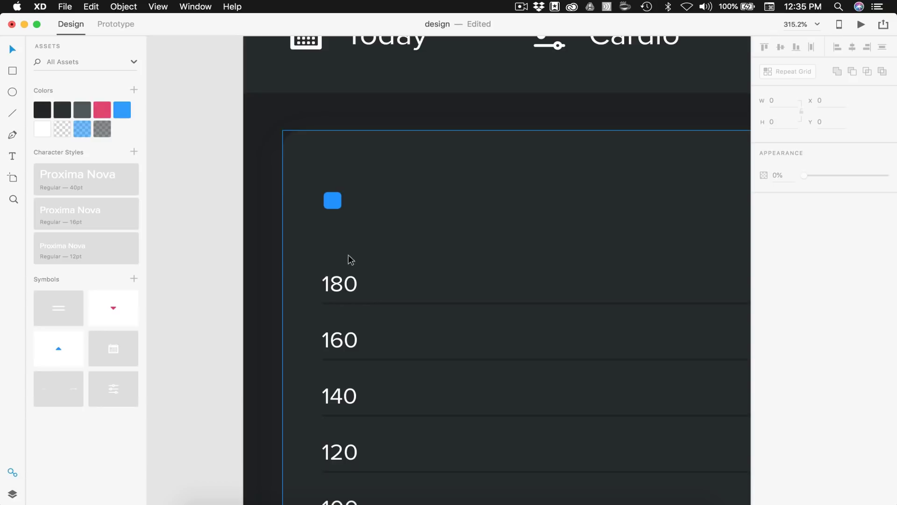
pyautogui.moveTo(333, 201); pyautogui.dragTo(334, 203)
pyautogui.scroll(5, 334, 201)
pyautogui.press('super+z')
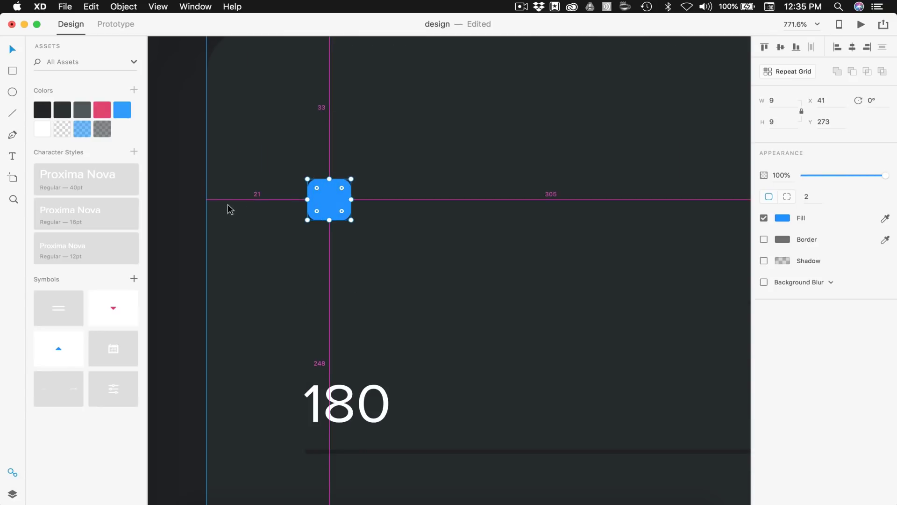
# Add the text label "Todays HR" at size 16 beside the small blue square
pyautogui.scroll(-3, 245, 196)
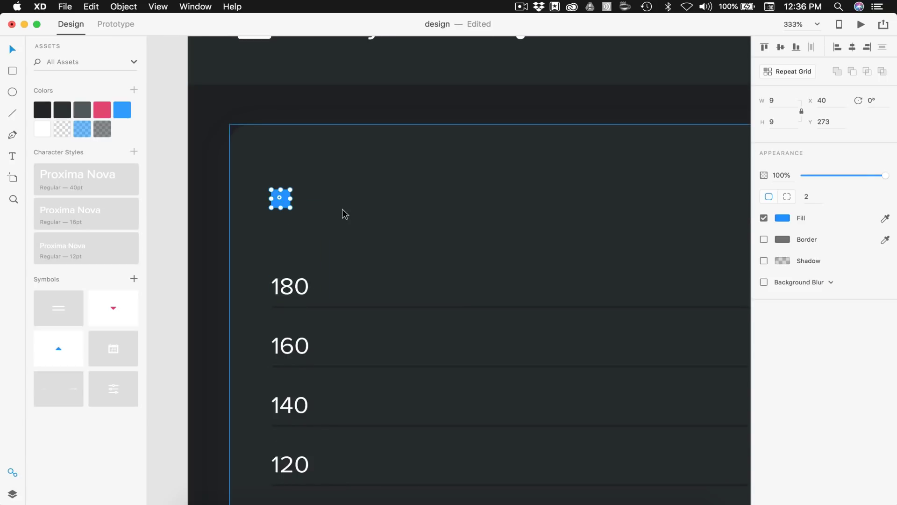
pyautogui.scroll(2, 342, 209)
pyautogui.press('t')
pyautogui.click(305, 188)
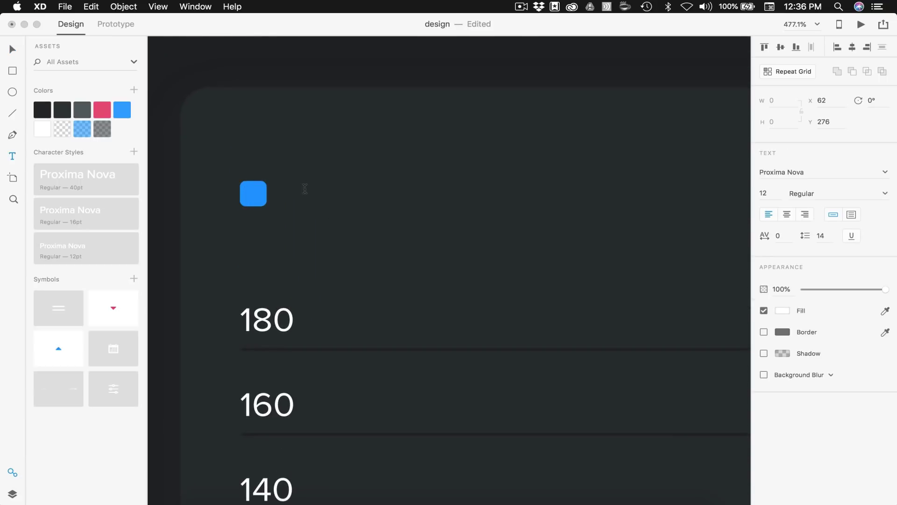
pyautogui.write('Todays HR')
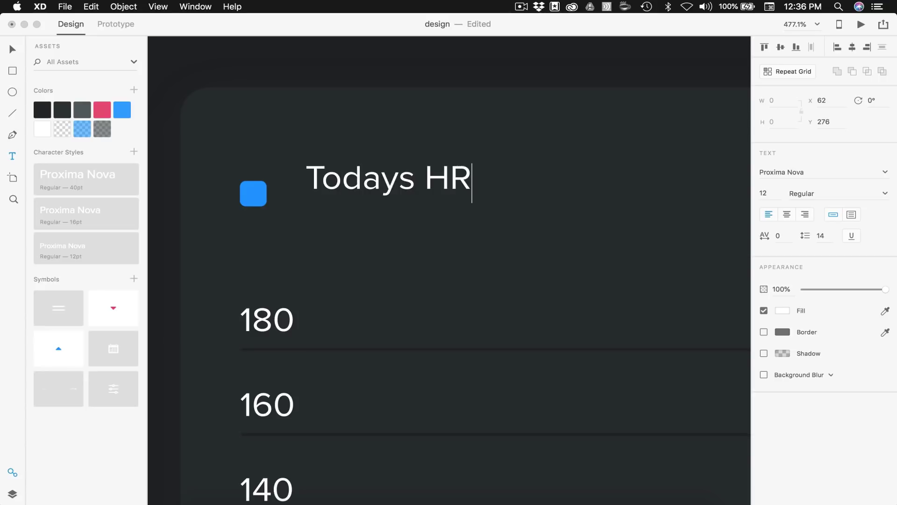
pyautogui.press('Escape')
pyautogui.scroll(-5, 386, 195)
pyautogui.scroll(3, 331, 200)
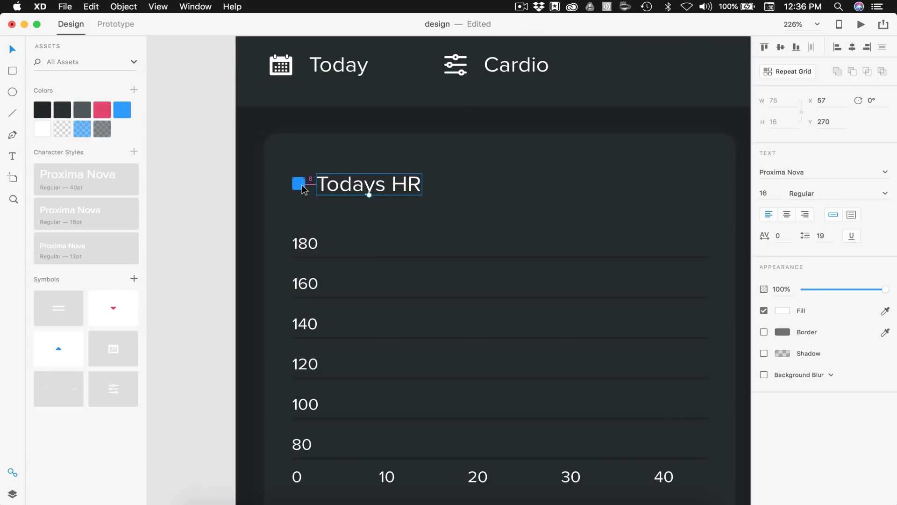
# Duplicate the blue square with its "Todays HR" label to the right on the same line, at X 172
pyautogui.keyDown('shift'); pyautogui.click(301, 185); pyautogui.keyUp('shift')
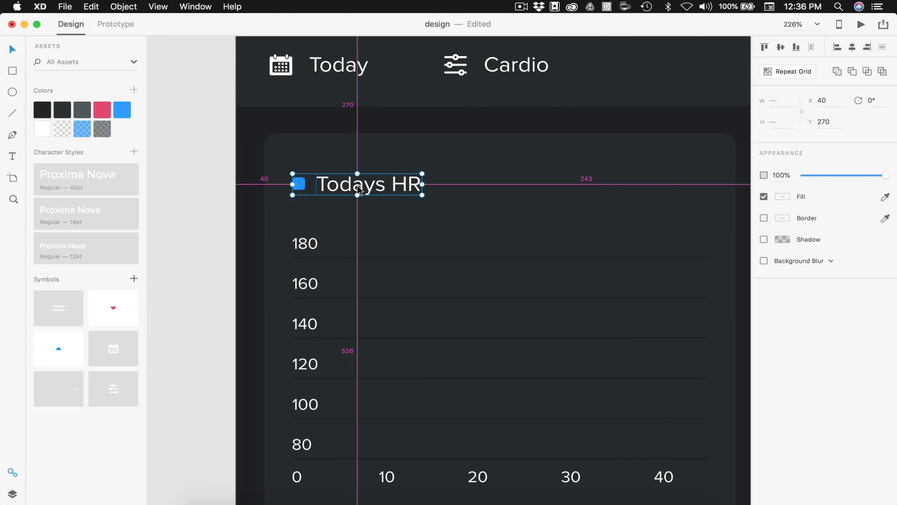
pyautogui.moveTo(302, 185); pyautogui.dragTo(491, 169)
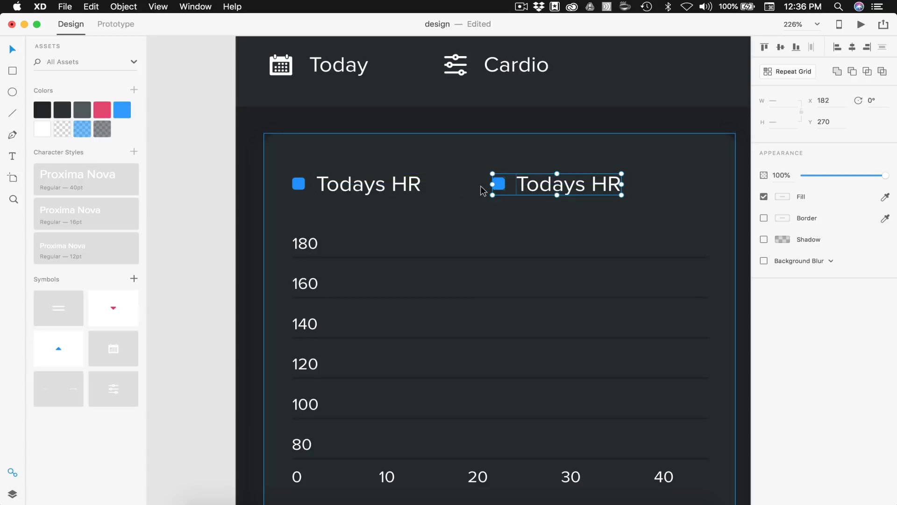
pyautogui.hotkey('shift', 'Left')
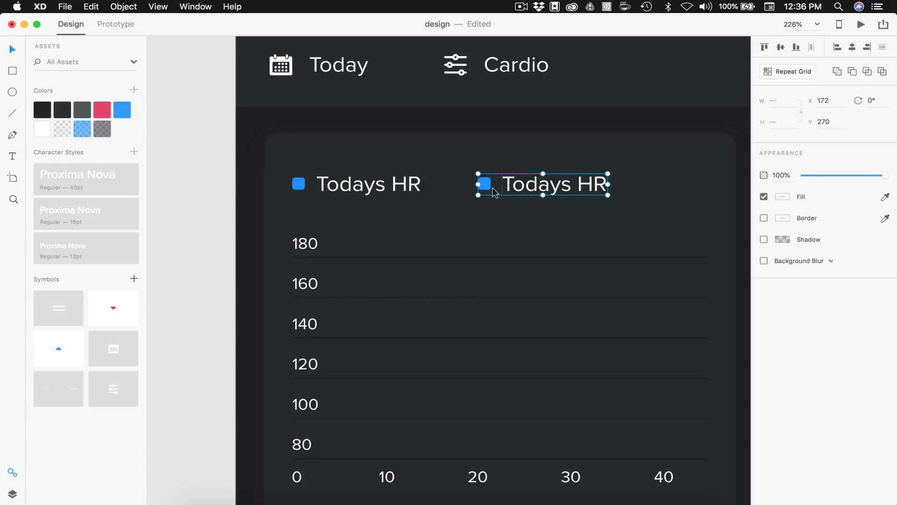
# Change the copied legend entry's text to "Yesterdays HR" and fill its square with the dark grey third color from the assets
pyautogui.doubleClick(584, 187)
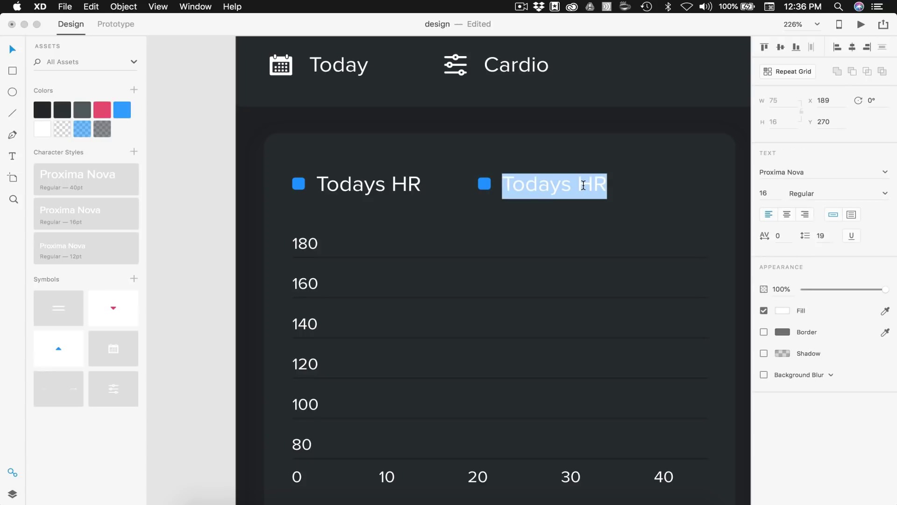
pyautogui.write('Ye')
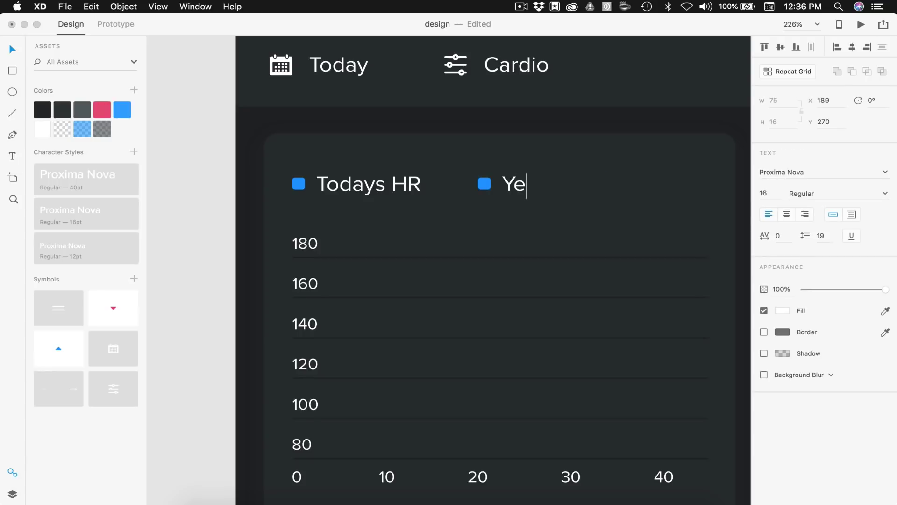
pyautogui.write('sterdays HR')
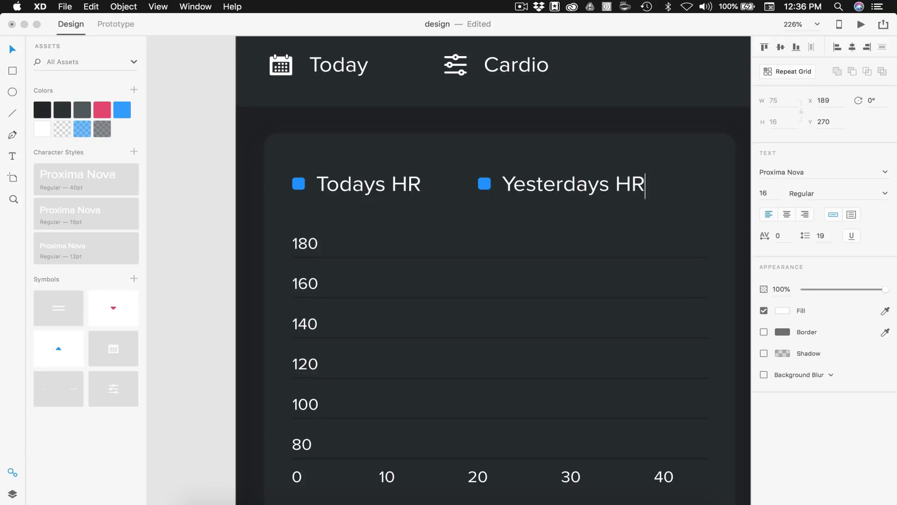
pyautogui.scroll(1, 485, 186)
pyautogui.click(485, 184)
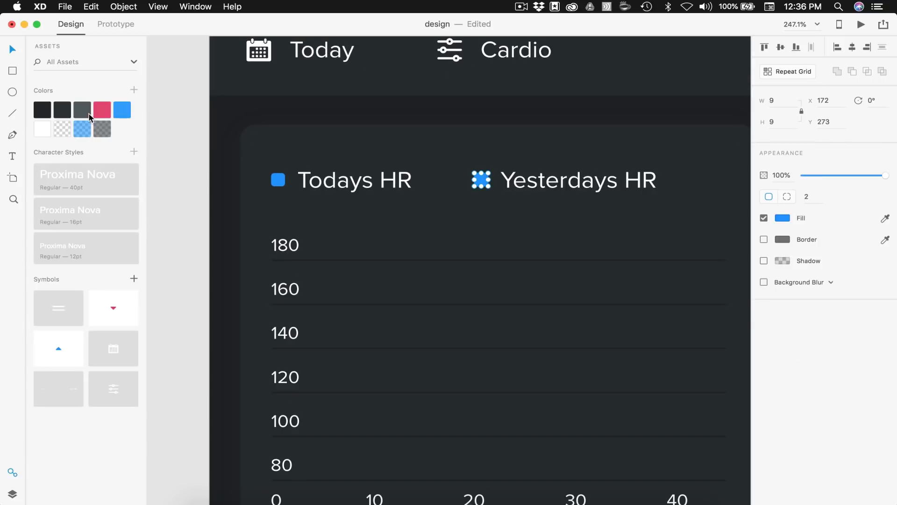
pyautogui.click(82, 110)
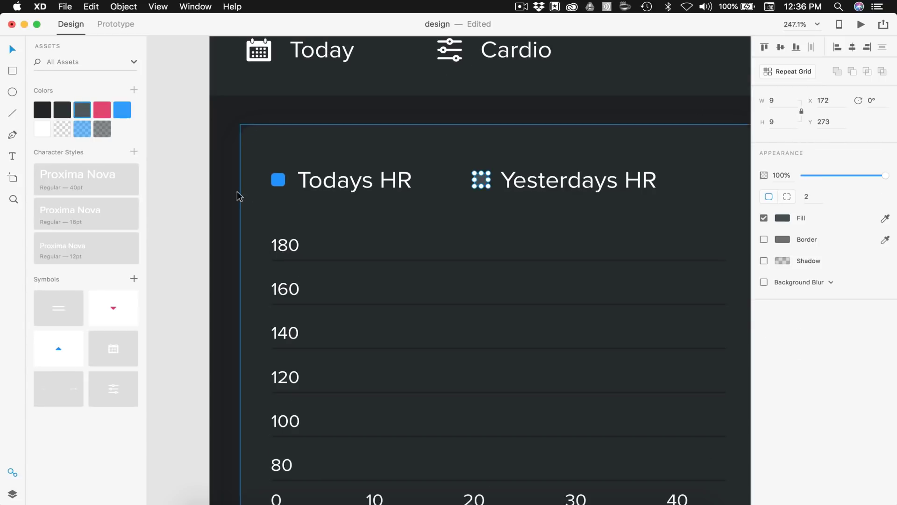
pyautogui.click(195, 189)
# Group both legend entries and move the group up to Y 267 inside the card
pyautogui.scroll(-3, 194, 190)
pyautogui.moveTo(621, 207); pyautogui.dragTo(253, 198)
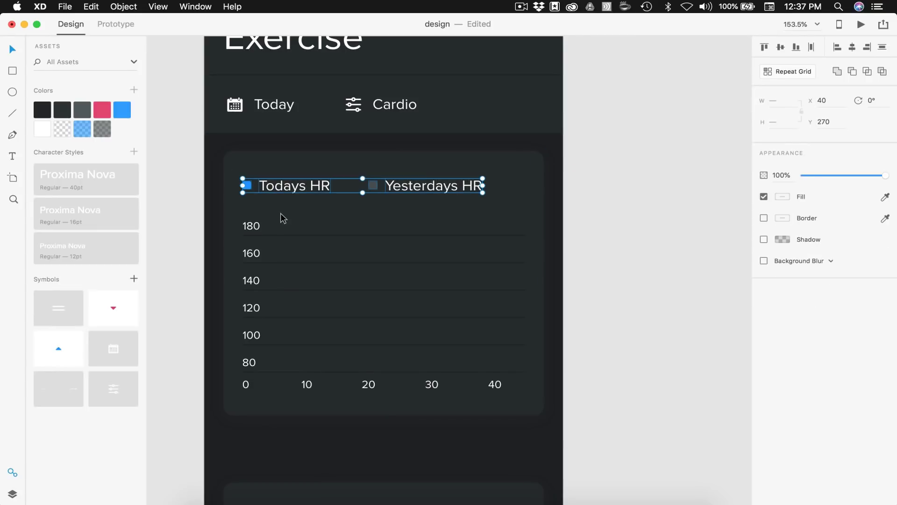
pyautogui.press('super+g')
pyautogui.press('alt')
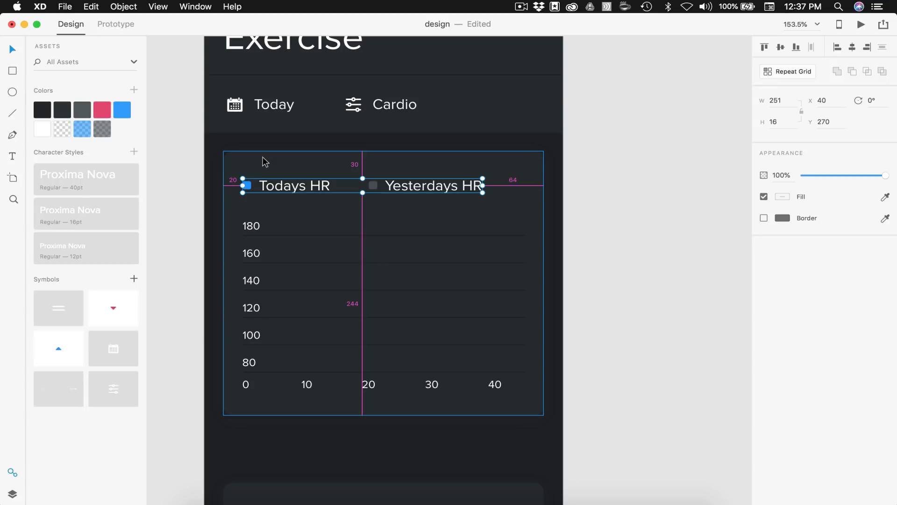
pyautogui.press('Up')
pyautogui.press('Up')
pyautogui.press('Up')
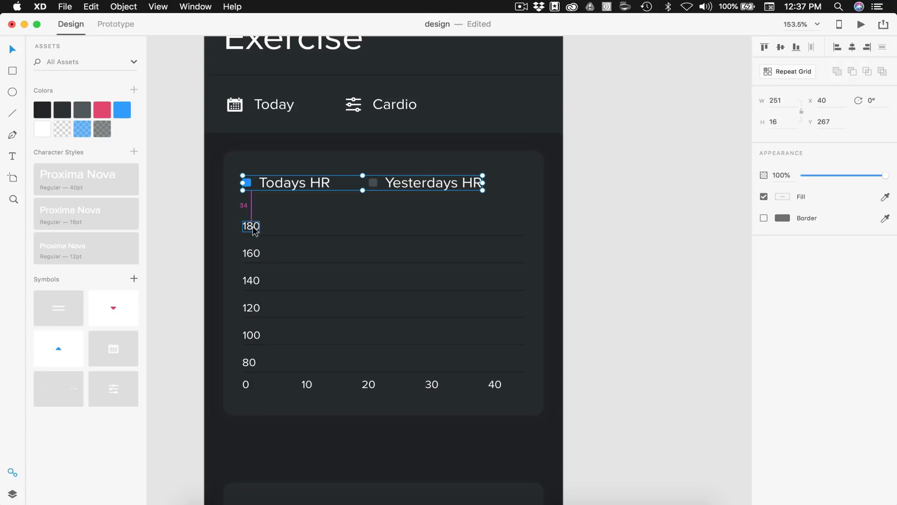
# Group the chart's gridlines with all of its vertical and horizontal axis labels
pyautogui.press('Escape')
pyautogui.moveTo(571, 391); pyautogui.dragTo(238, 219)
pyautogui.keyDown('shift'); pyautogui.click(270, 395); pyautogui.keyUp('shift')
pyautogui.press('super+g')
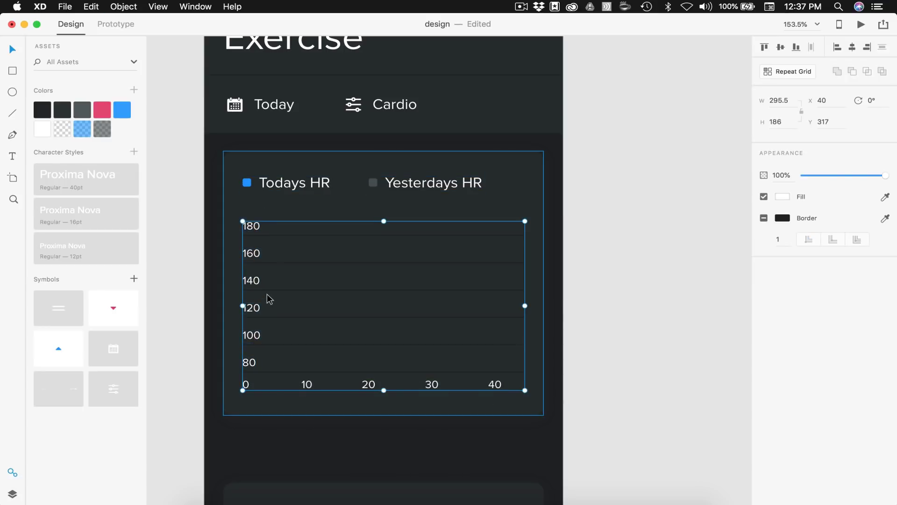
# Move the chart grid group up to Y 310 and shorten the card slightly from its lower edge
pyautogui.moveTo(251, 231); pyautogui.dragTo(251, 223)
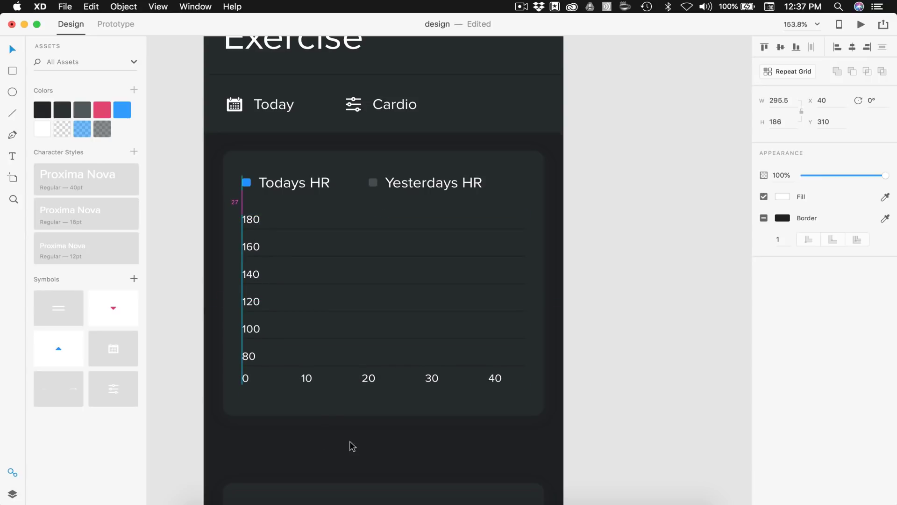
pyautogui.click(301, 410)
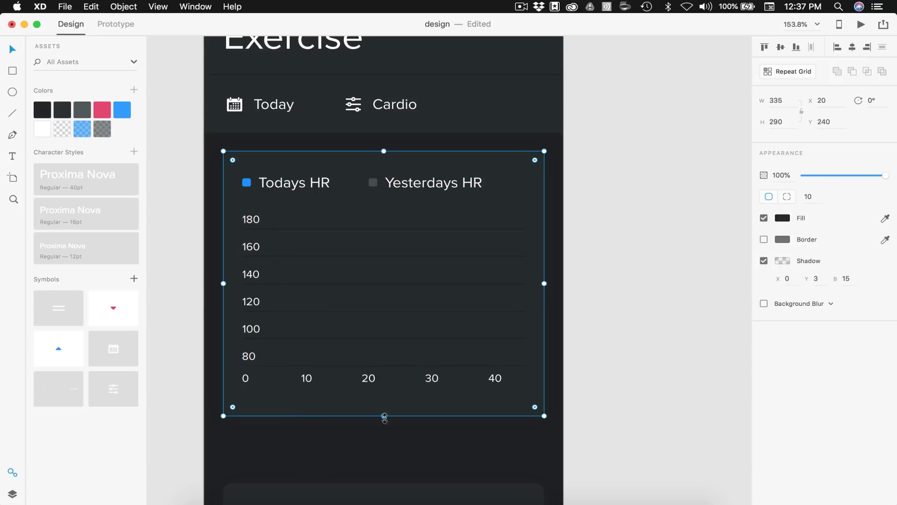
pyautogui.moveTo(384, 417); pyautogui.dragTo(384, 409)
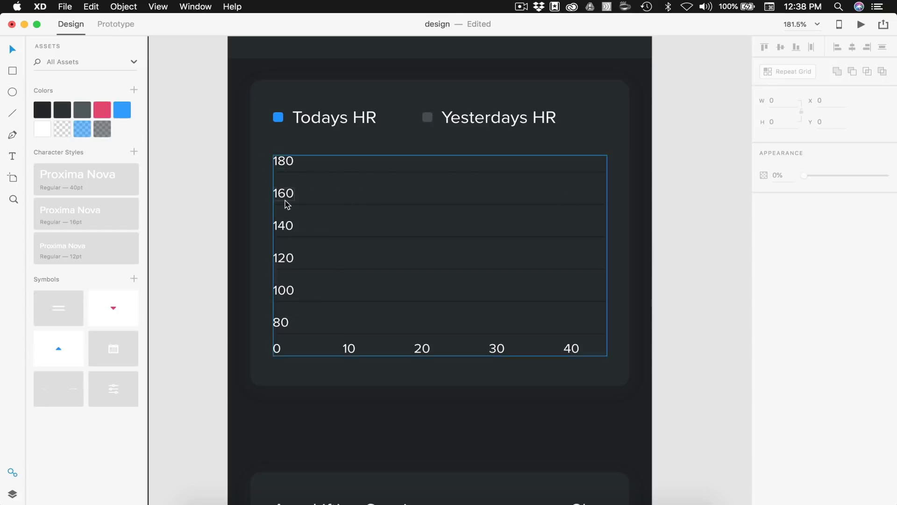
# Draw a closed Pen path of straight segments rising and falling across the chart, extending past both card sides and below the card
pyautogui.scroll(3, 411, 282)
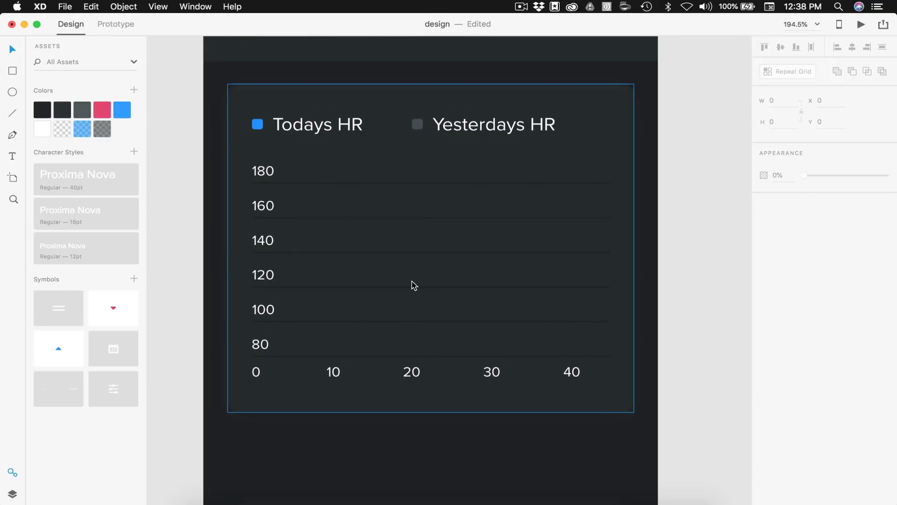
pyautogui.press('p')
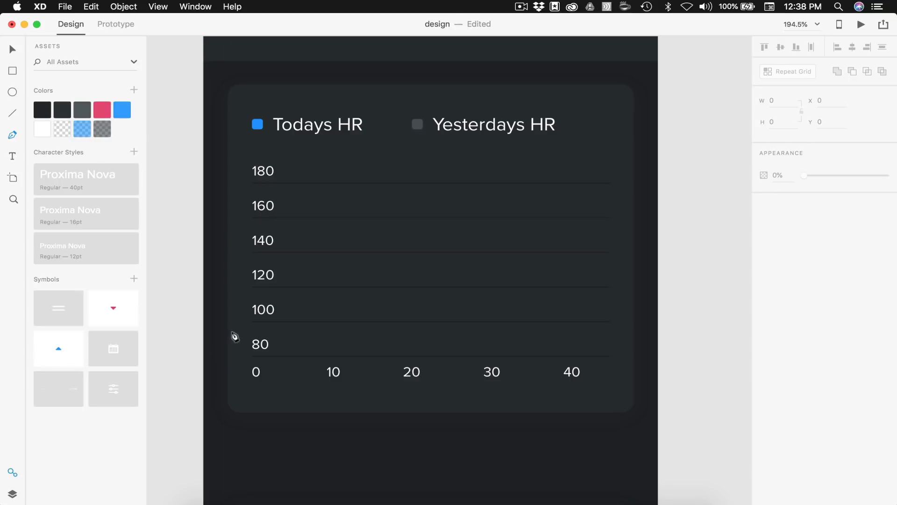
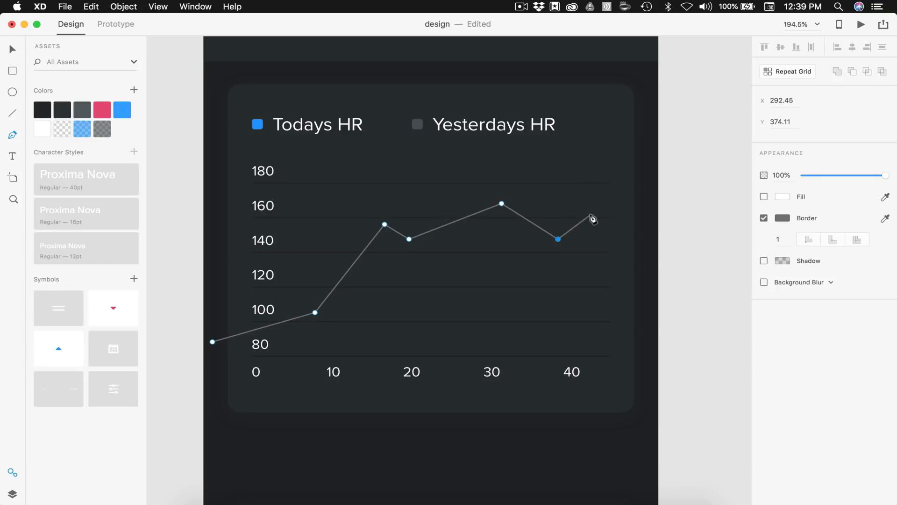
pyautogui.click(586, 216)
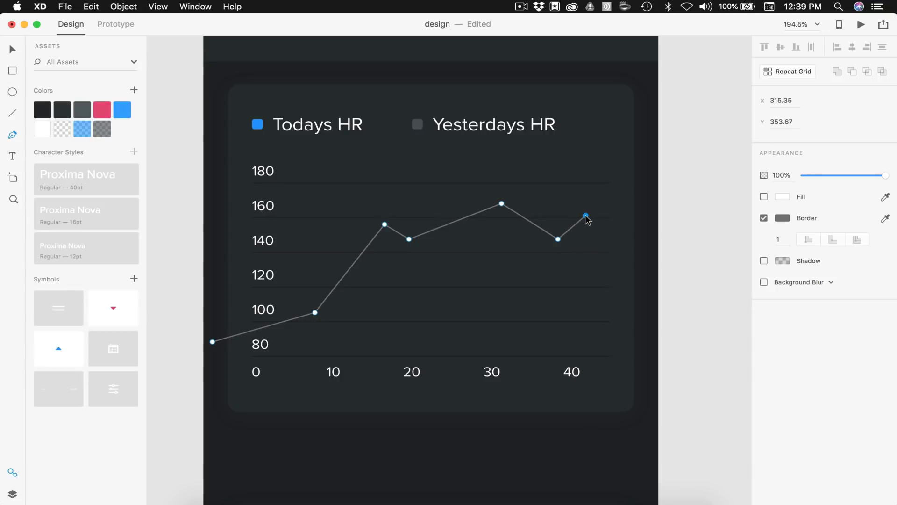
pyautogui.click(641, 342)
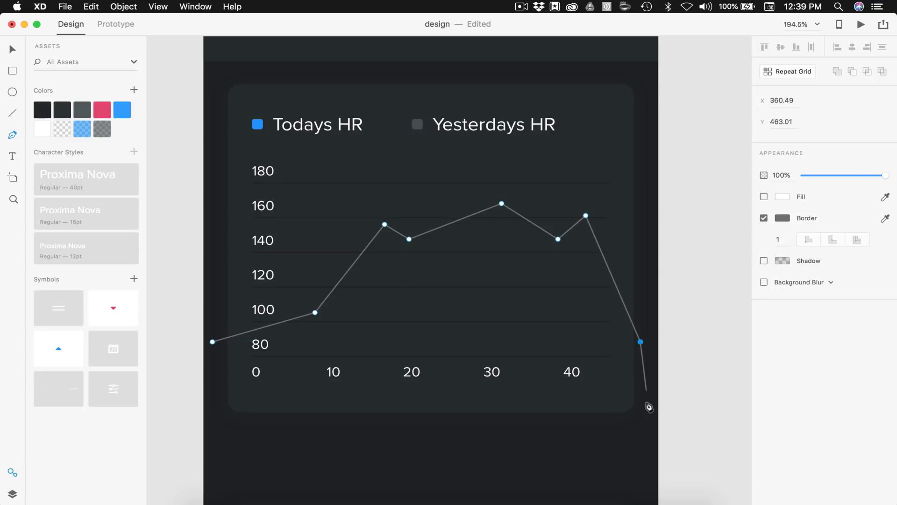
pyautogui.click(647, 431)
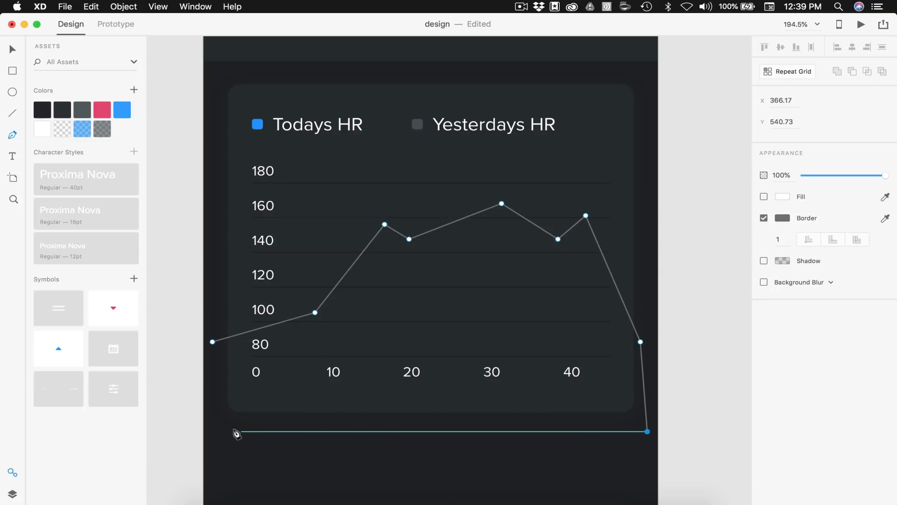
pyautogui.click(213, 431)
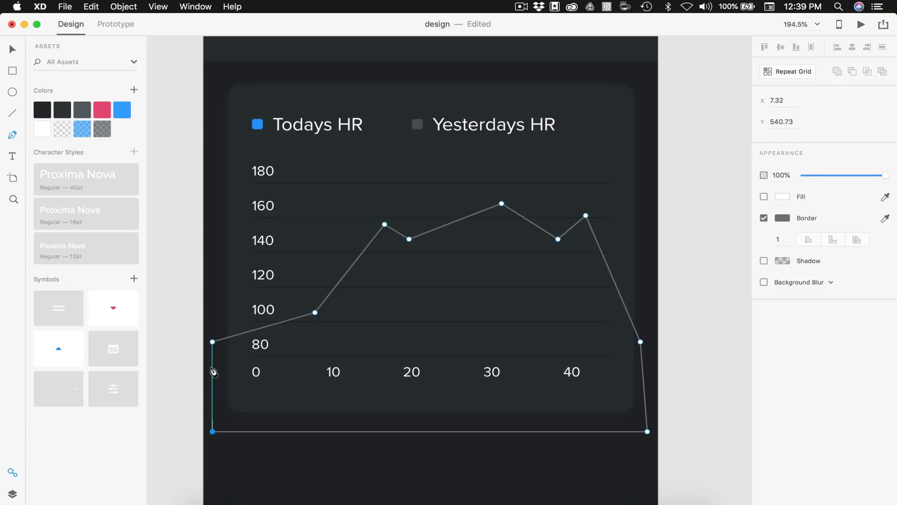
pyautogui.click(213, 341)
pyautogui.press('v')
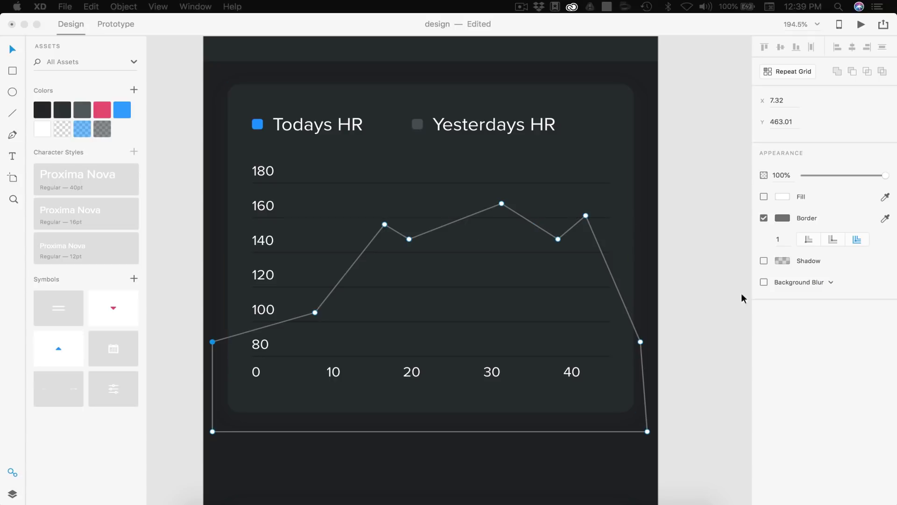
# Set the border width of the closed heart-rate path to 3
pyautogui.click(782, 239)
pyautogui.write('3')
pyautogui.press('Return')
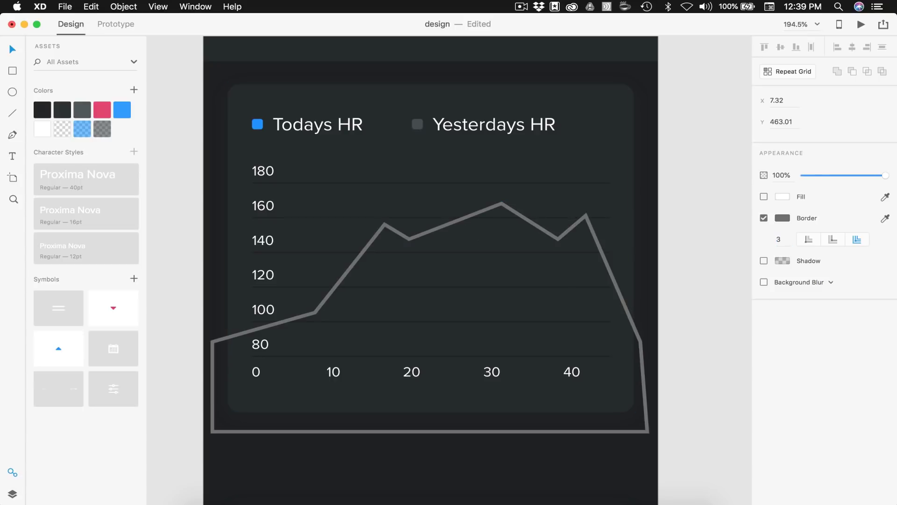
# Convert the seven corner points along the heart-rate line, from the first rise to the point beyond the card's right side, into smooth curve points
pyautogui.click(315, 312)
pyautogui.doubleClick(315, 312)
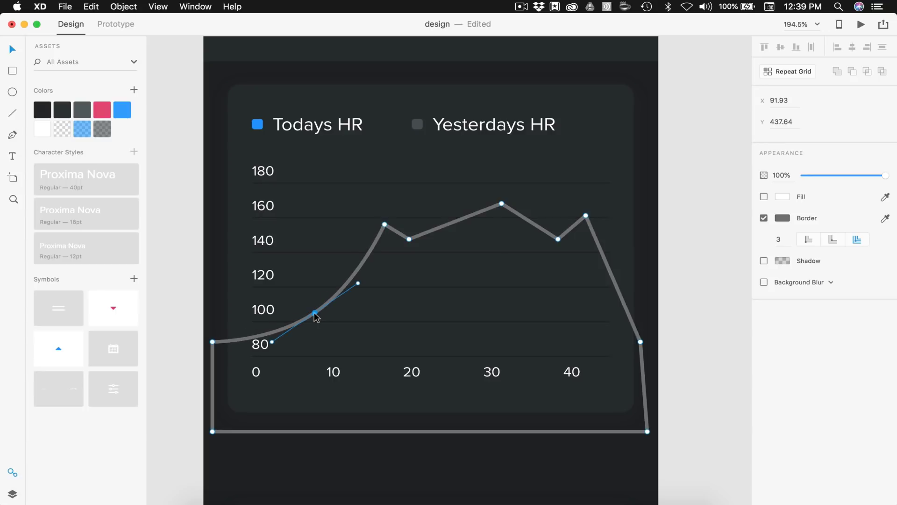
pyautogui.click(384, 225)
pyautogui.doubleClick(384, 224)
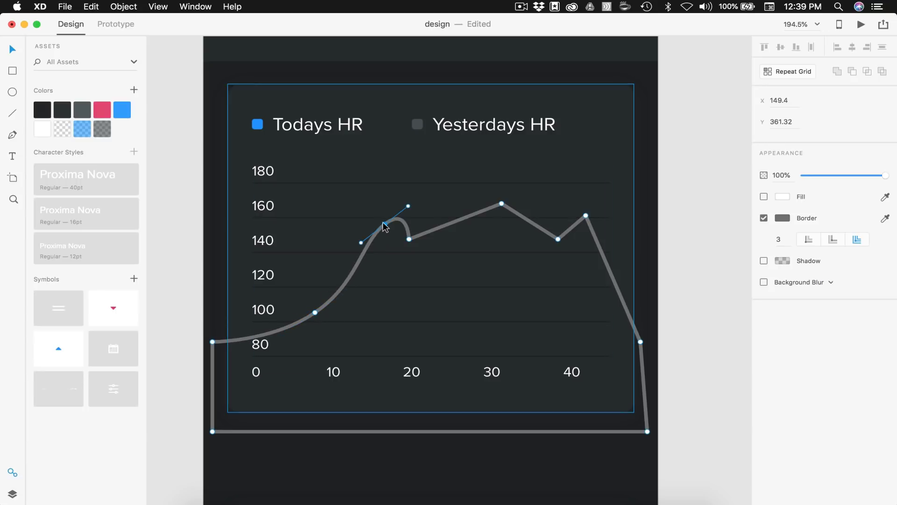
pyautogui.doubleClick(410, 240)
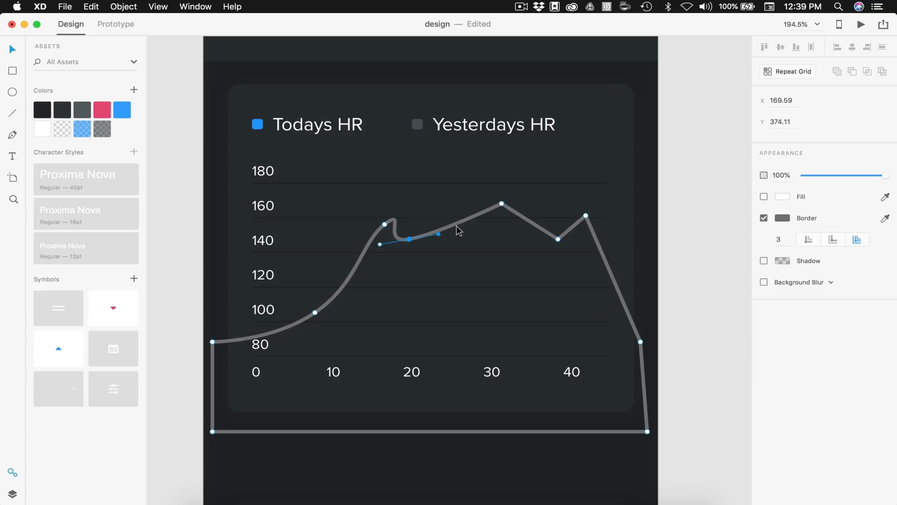
pyautogui.click(500, 205)
pyautogui.doubleClick(502, 205)
pyautogui.doubleClick(502, 204)
pyautogui.doubleClick(558, 239)
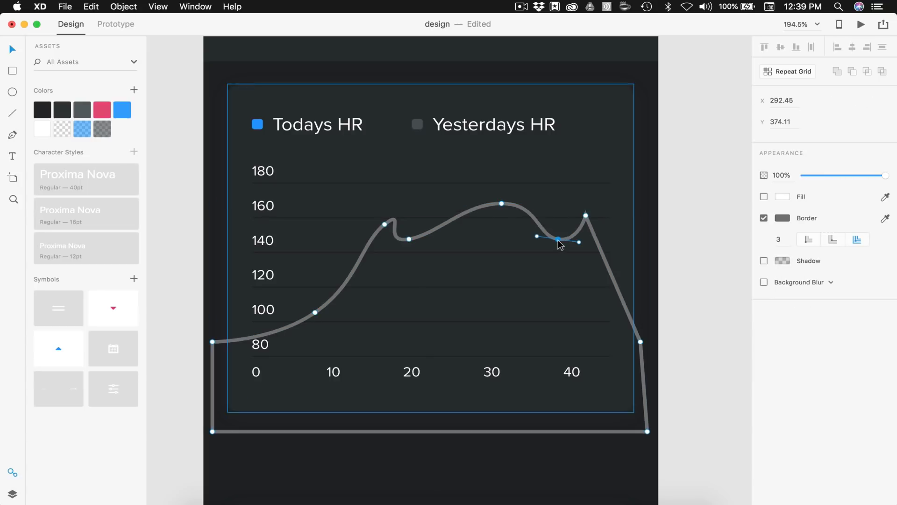
pyautogui.doubleClick(586, 216)
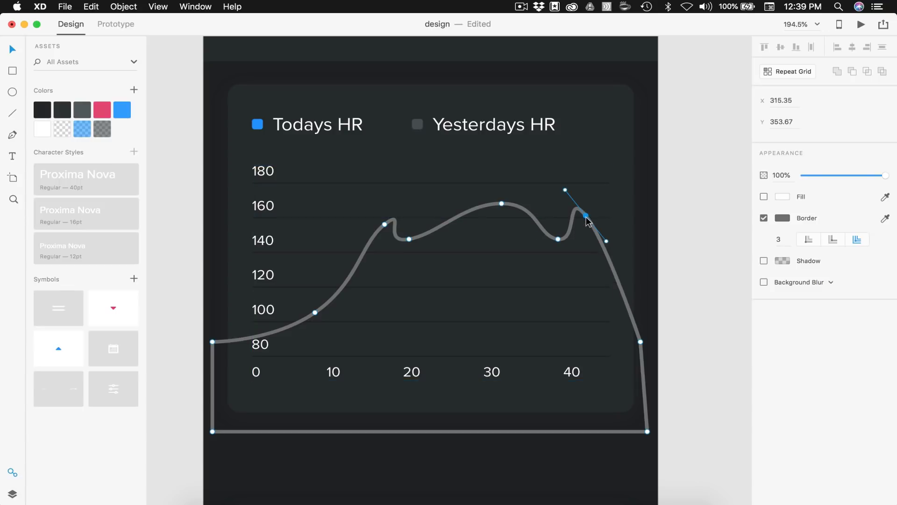
pyautogui.doubleClick(640, 342)
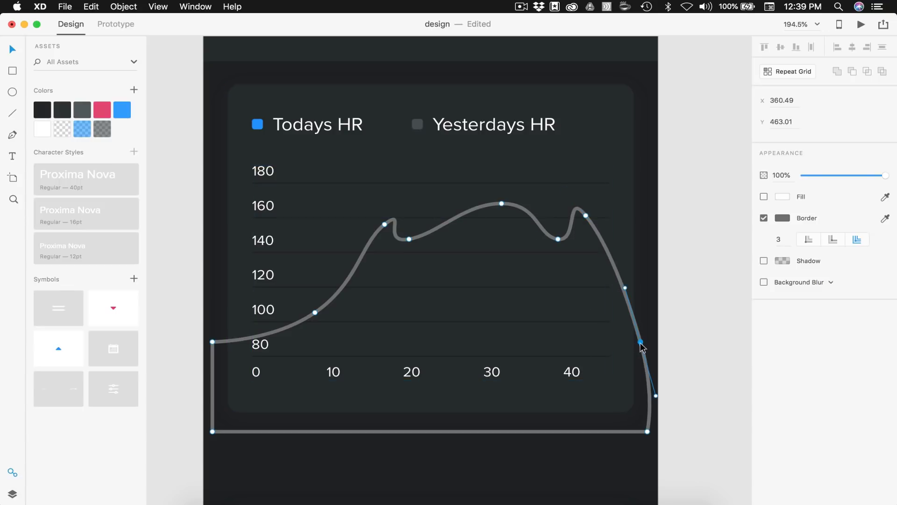
pyautogui.scroll(3, 605, 252)
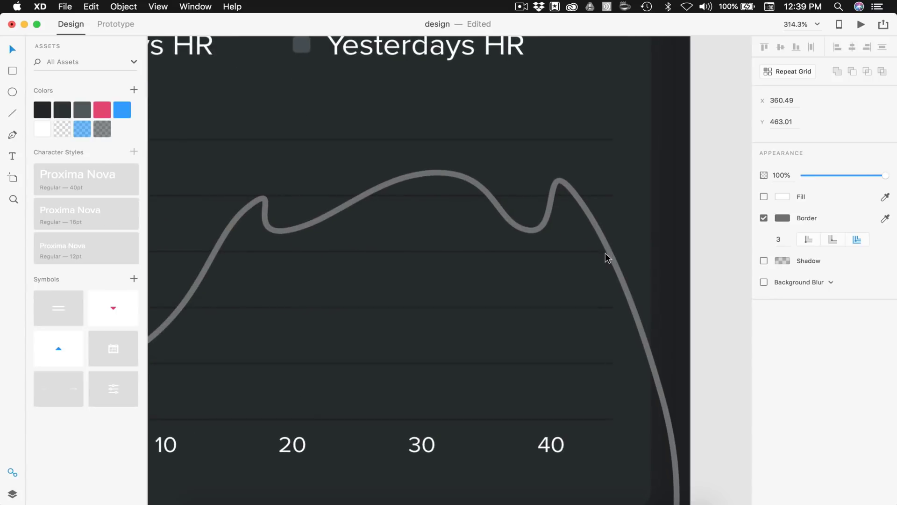
# Level the curve handles of the last peak and shorten those of the dip before it for a smoother heart-rate line
pyautogui.click(574, 192)
pyautogui.moveTo(540, 150); pyautogui.dragTo(555, 192)
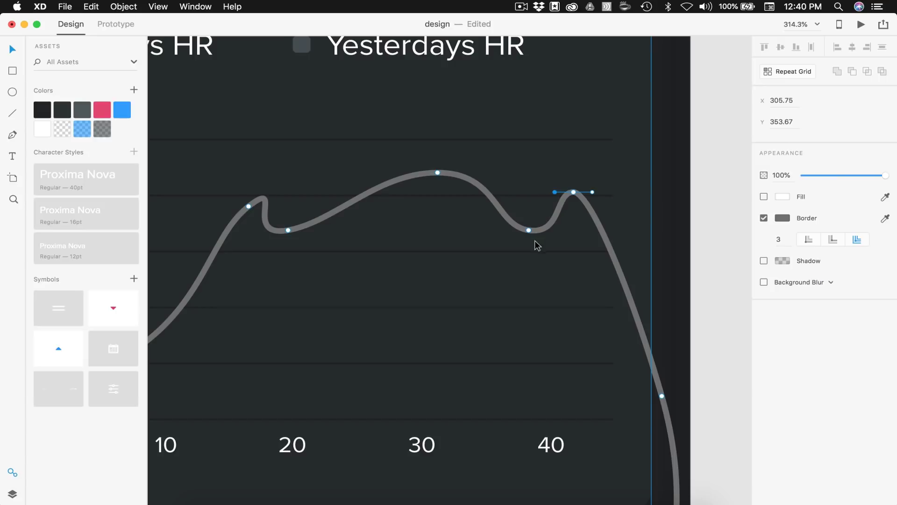
pyautogui.click(527, 229)
pyautogui.moveTo(562, 237); pyautogui.dragTo(549, 236)
pyautogui.hscroll(-4, 452, 206)
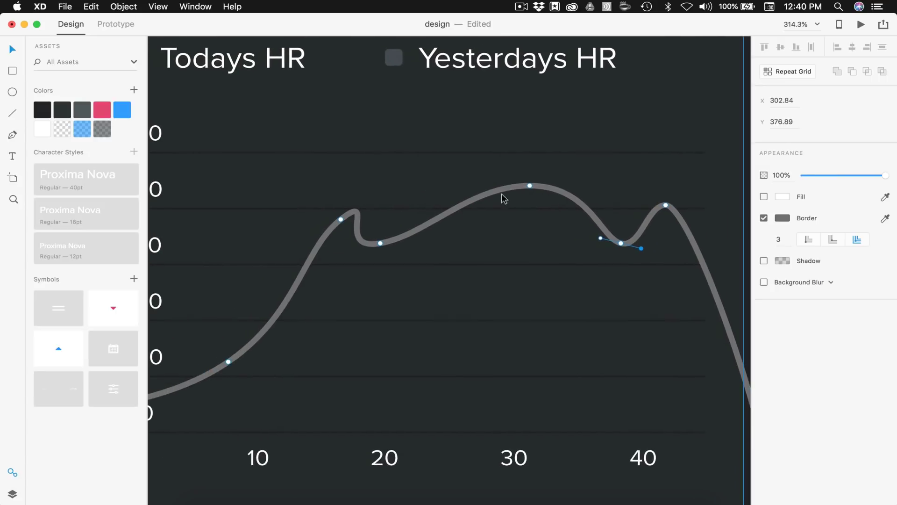
# Shorten the horizontal curve handles of the highest middle peak on the heart-rate line
pyautogui.click(530, 188)
pyautogui.click(530, 186)
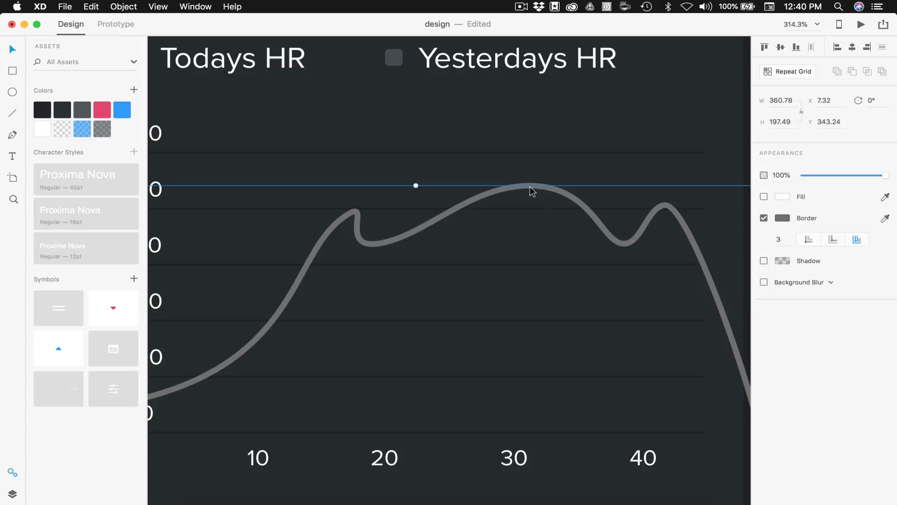
pyautogui.doubleClick(530, 186)
pyautogui.moveTo(592, 189); pyautogui.dragTo(580, 189)
pyautogui.hscroll(-3, 391, 267)
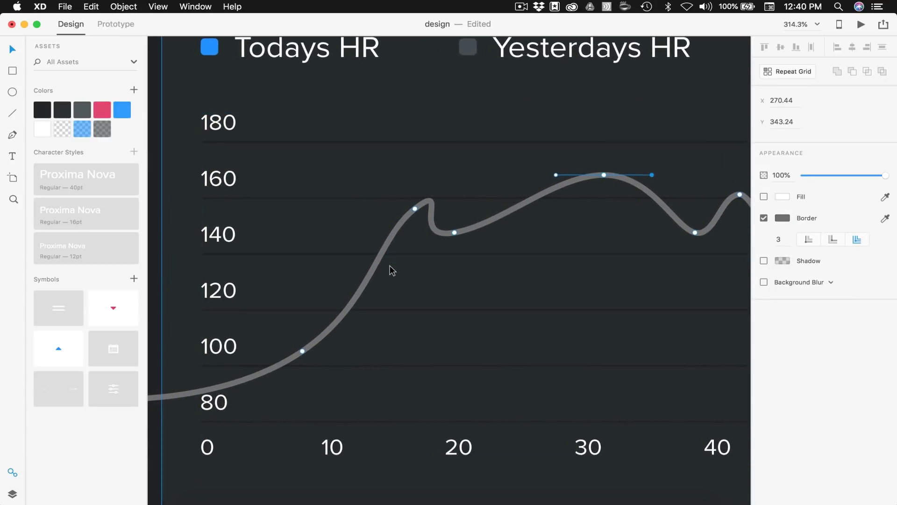
pyautogui.hscroll(5, 468, 273)
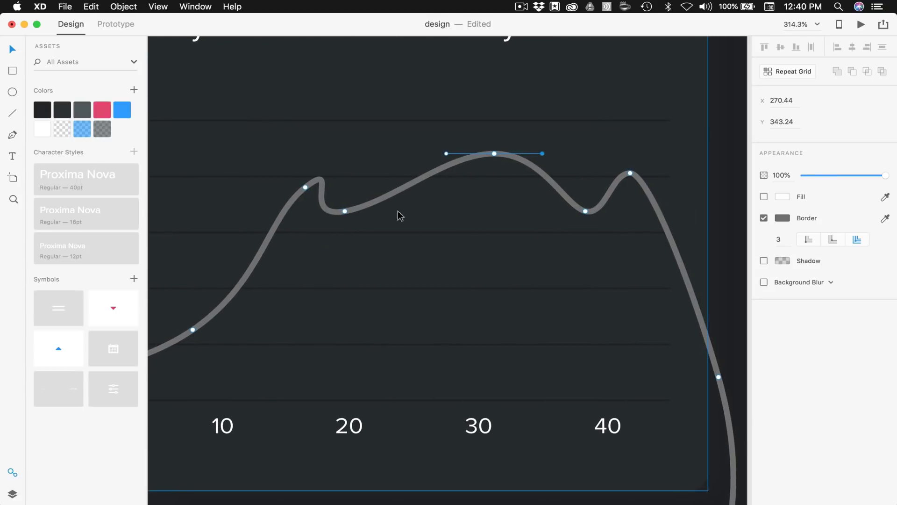
# Shorten the curve handles of the dip after the first peak so the overhanging bend becomes rounder
pyautogui.hscroll(-4, 398, 214)
pyautogui.click(421, 214)
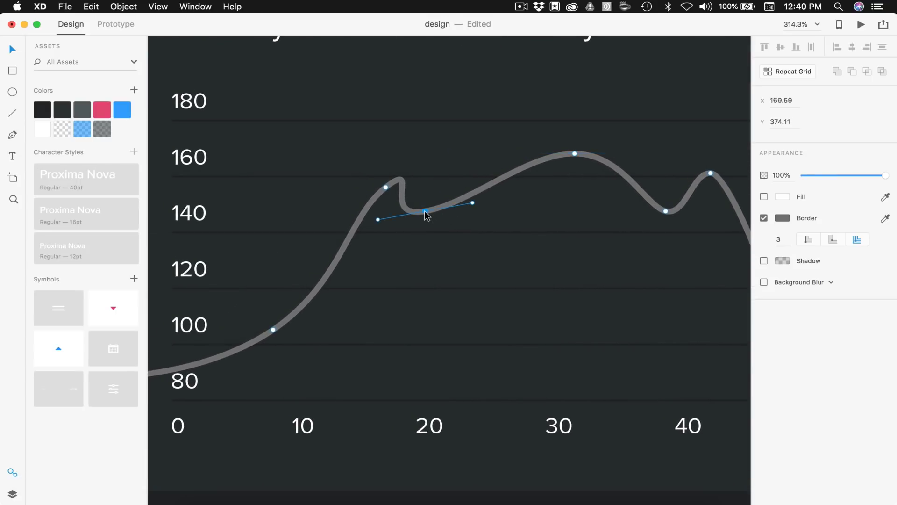
pyautogui.click(386, 187)
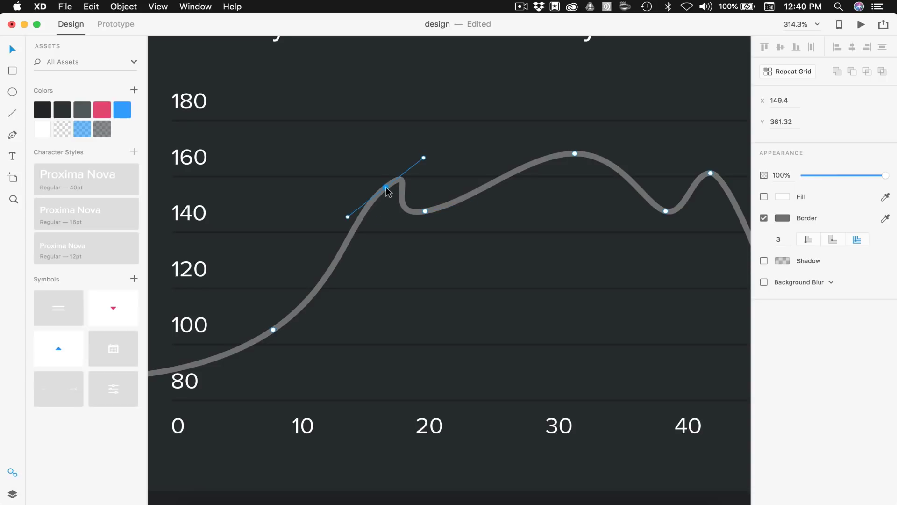
pyautogui.click(425, 213)
pyautogui.click(379, 219)
pyautogui.moveTo(379, 220); pyautogui.dragTo(410, 216)
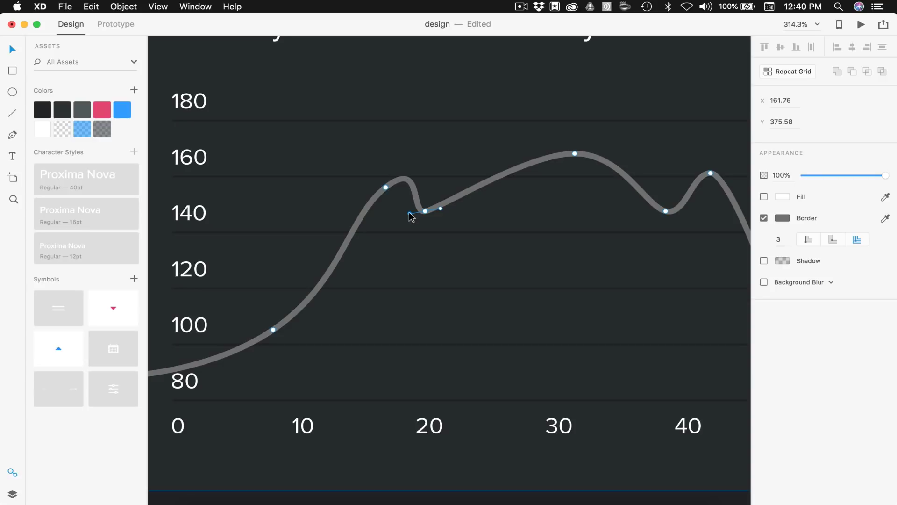
# Shorten the curve handles of the first peak, tilt them slightly upward toward the following dip, and leave path editing
pyautogui.click(386, 187)
pyautogui.moveTo(423, 156); pyautogui.dragTo(409, 188)
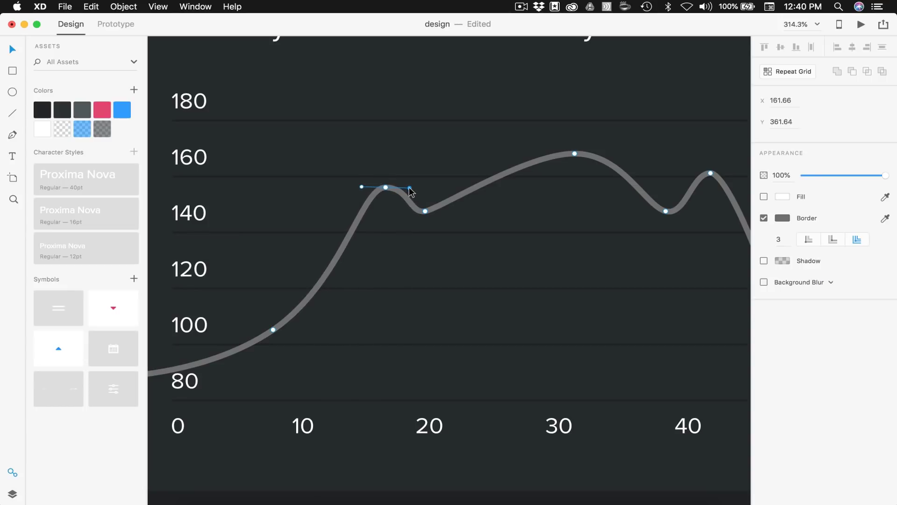
pyautogui.click(424, 211)
pyautogui.click(386, 187)
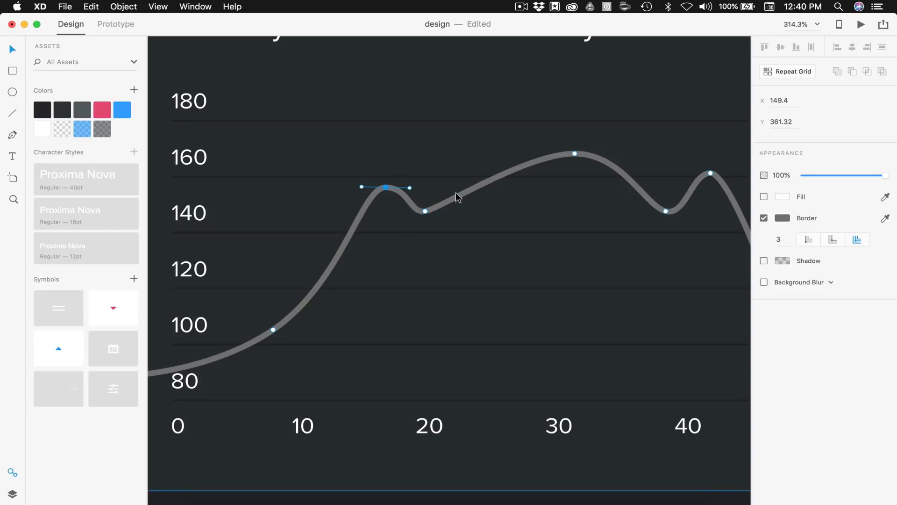
pyautogui.click(411, 185)
pyautogui.click(386, 187)
pyautogui.moveTo(409, 189); pyautogui.dragTo(411, 182)
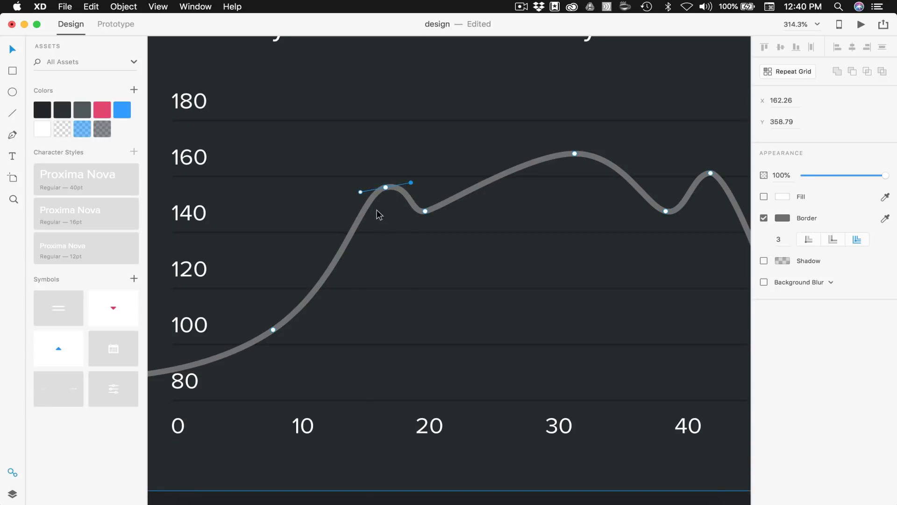
pyautogui.scroll(-5, 372, 299)
pyautogui.click(432, 302)
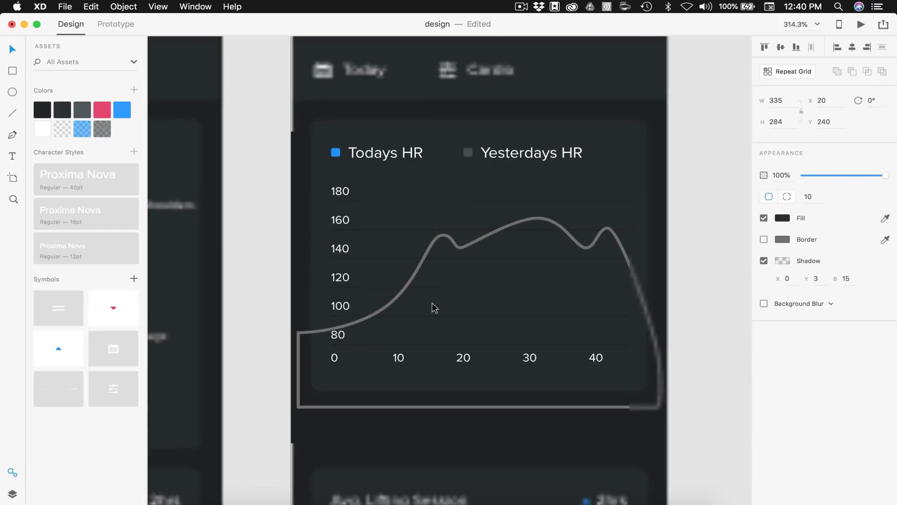
# Lengthen the horizontal curve handles of the last peak to broaden it, and deselect everything
pyautogui.scroll(5, 561, 169)
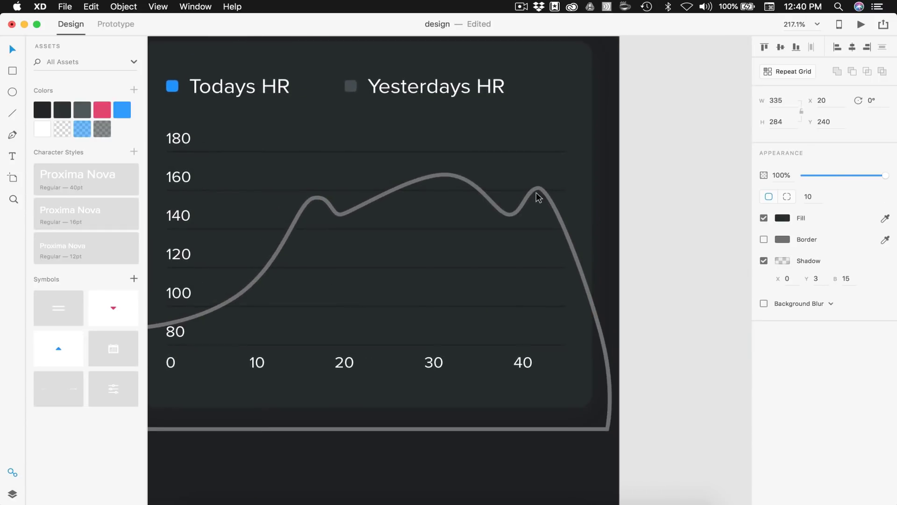
pyautogui.click(543, 205)
pyautogui.doubleClick(540, 206)
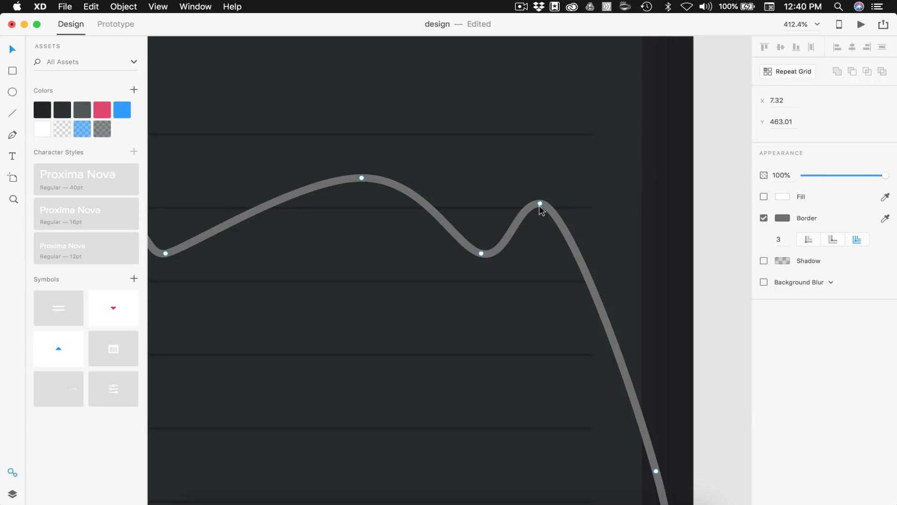
pyautogui.doubleClick(540, 205)
pyautogui.moveTo(517, 203); pyautogui.dragTo(508, 206)
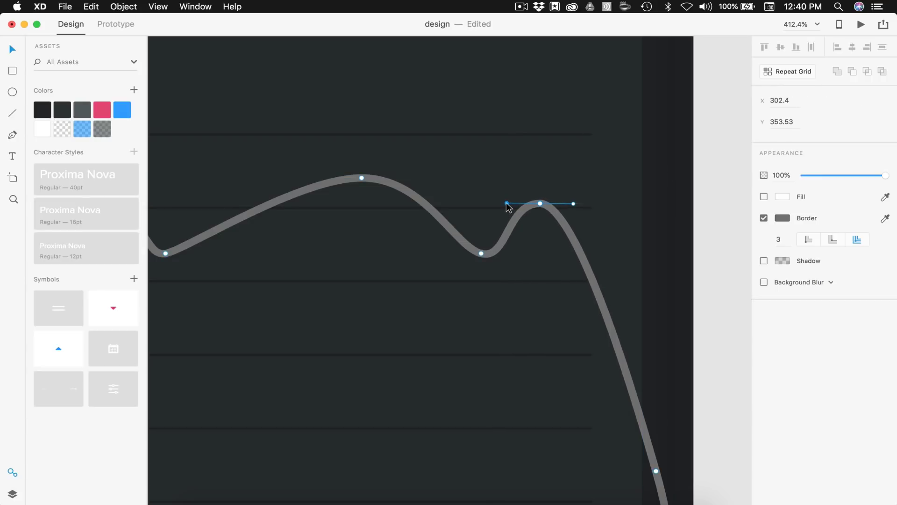
pyautogui.press('Escape')
pyautogui.scroll(-10, 537, 296)
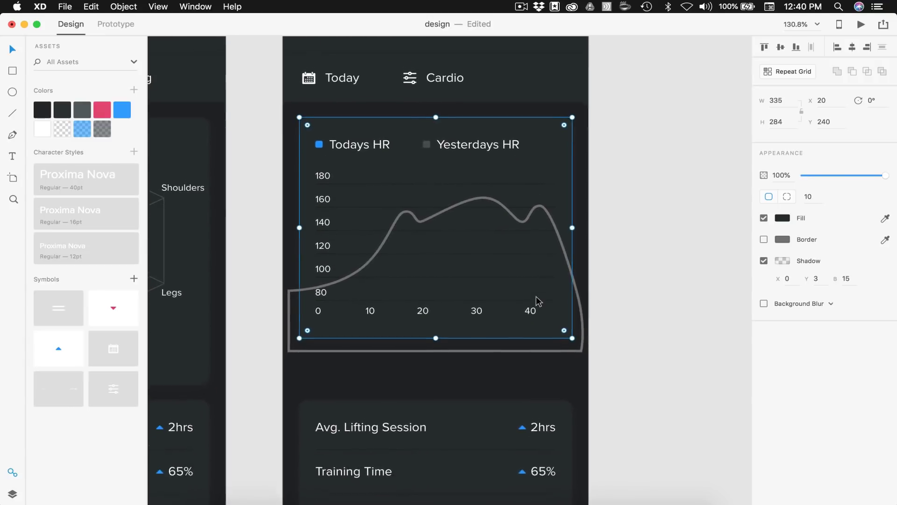
pyautogui.scroll(-1, 537, 301)
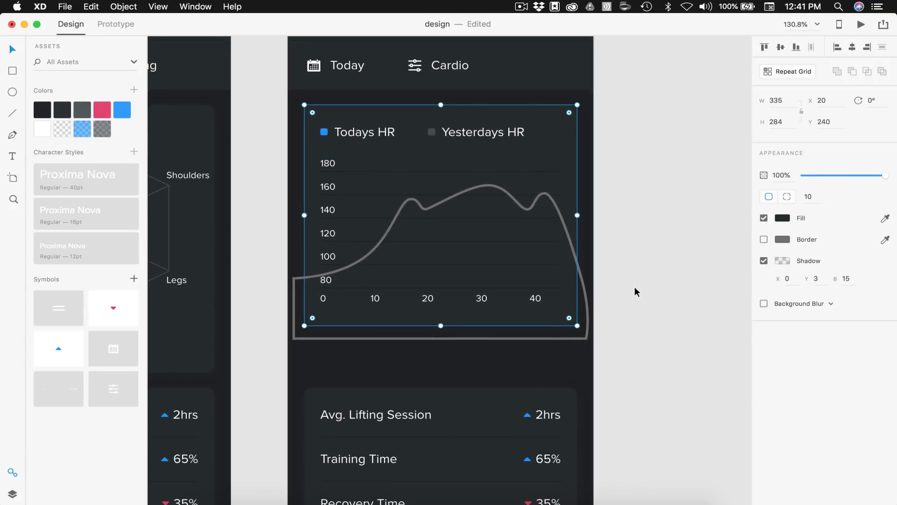
pyautogui.scroll(-1, 635, 287)
pyautogui.press('Escape')
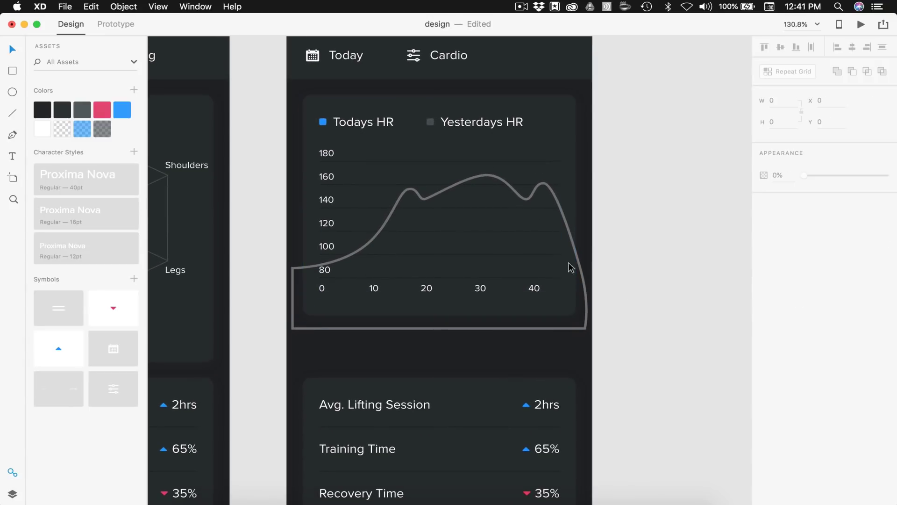
# Give the heart-rate shape the semi-transparent blue fill and the solid blue #2291FF border from the saved colours
pyautogui.click(566, 226)
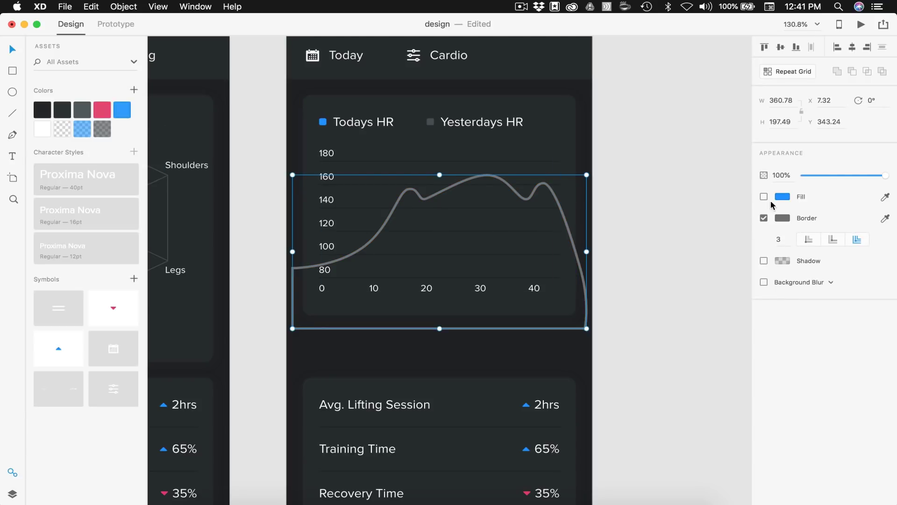
pyautogui.click(763, 197)
pyautogui.rightClick(121, 107)
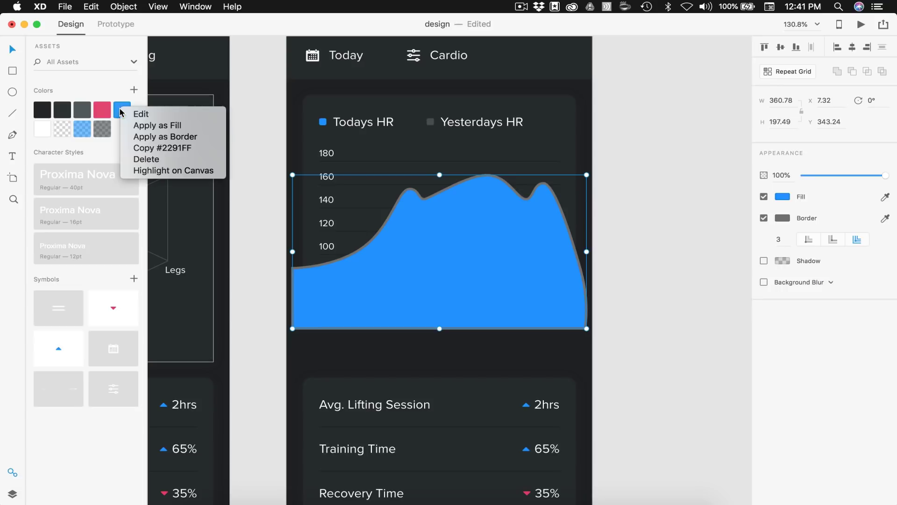
pyautogui.click(150, 139)
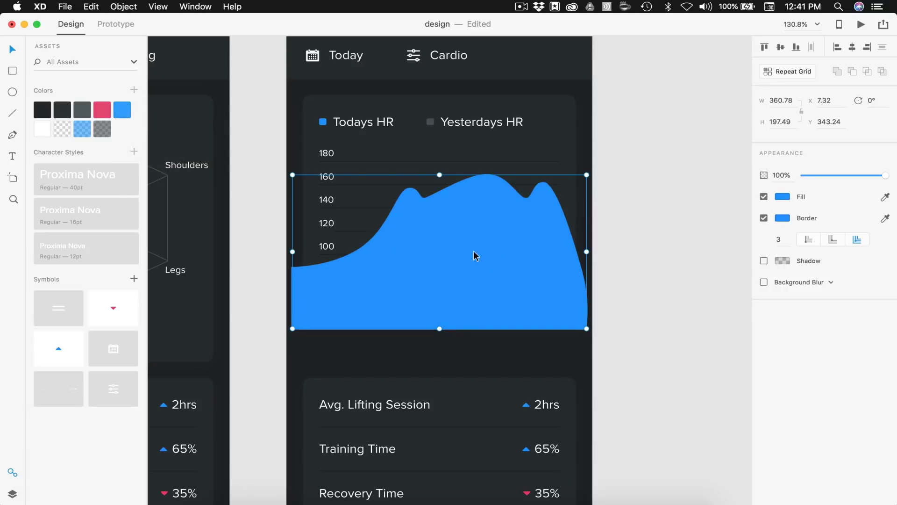
pyautogui.click(83, 130)
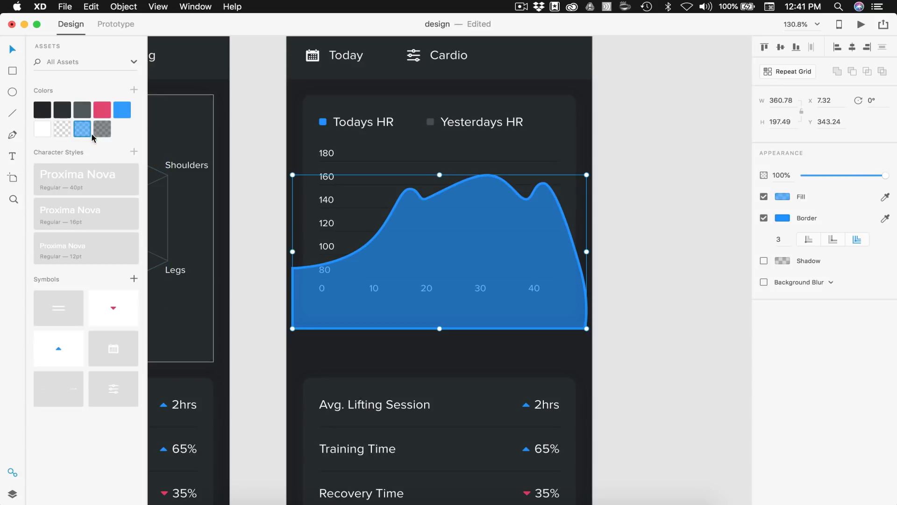
pyautogui.click(648, 243)
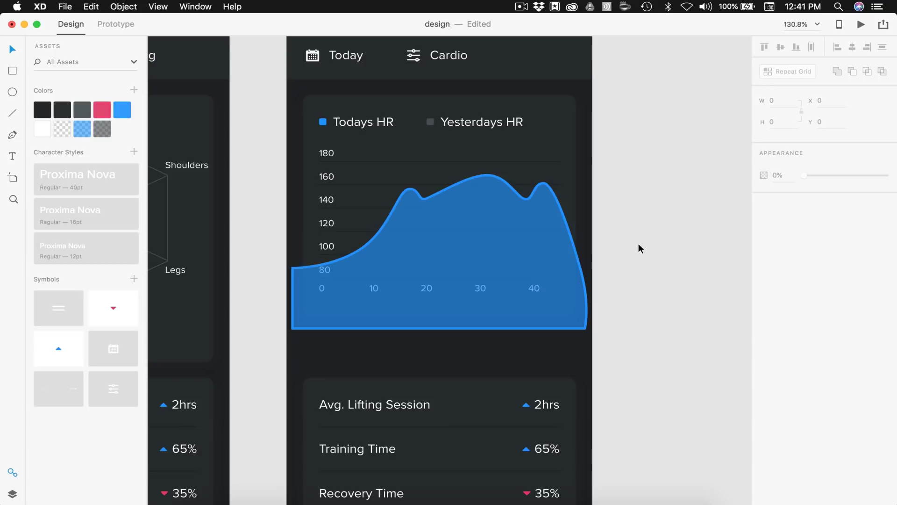
# Move the dip after the first peak slightly right and up, and lengthen its handles for a wider, softer curve
pyautogui.hscroll(-2, 679, 276)
pyautogui.scroll(6, 573, 254)
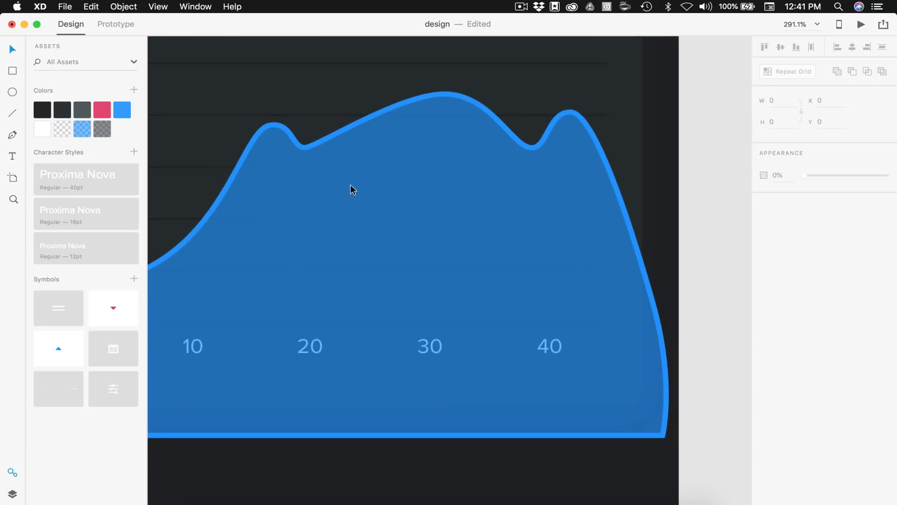
pyautogui.doubleClick(360, 166)
pyautogui.click(366, 167)
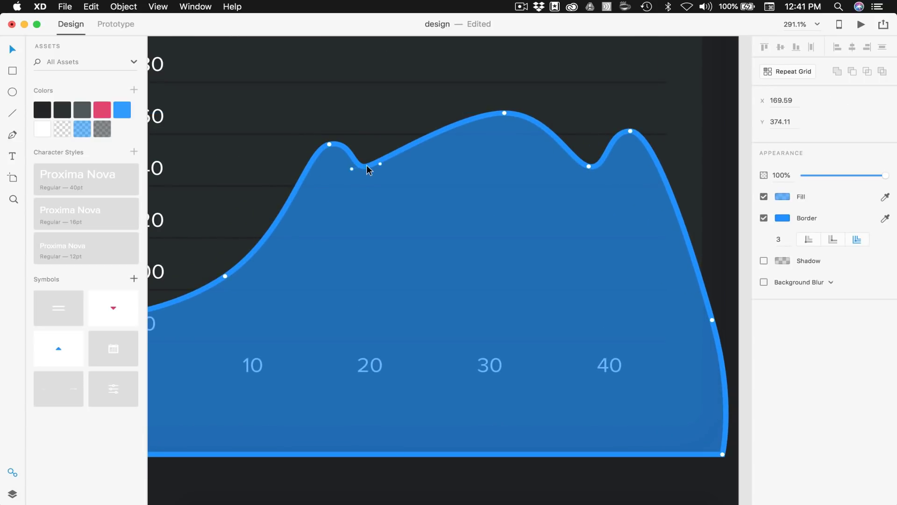
pyautogui.moveTo(366, 167); pyautogui.dragTo(419, 159)
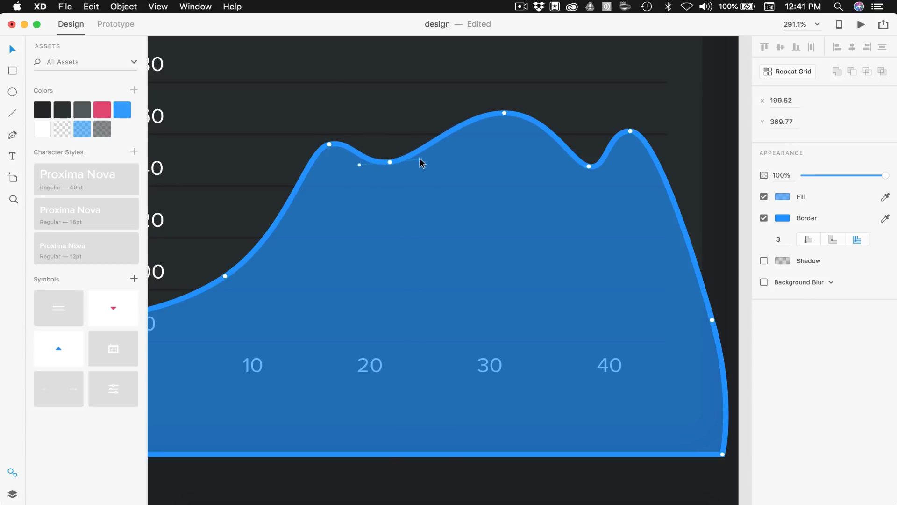
pyautogui.scroll(-5, 419, 158)
pyautogui.click(637, 201)
pyautogui.scroll(-3, 638, 201)
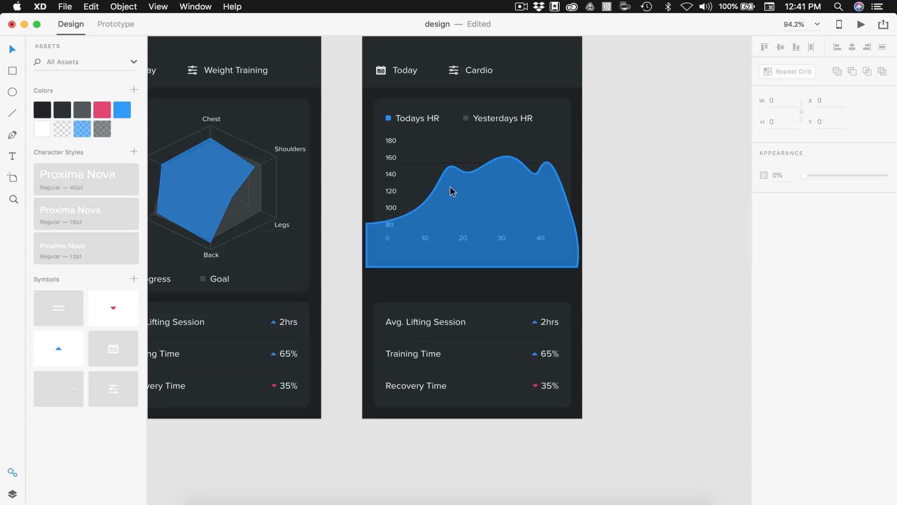
# Examine the filled heart-rate shape up close and alongside the Weight Training artboard's chart
pyautogui.scroll(2, 451, 189)
pyautogui.scroll(3, 437, 198)
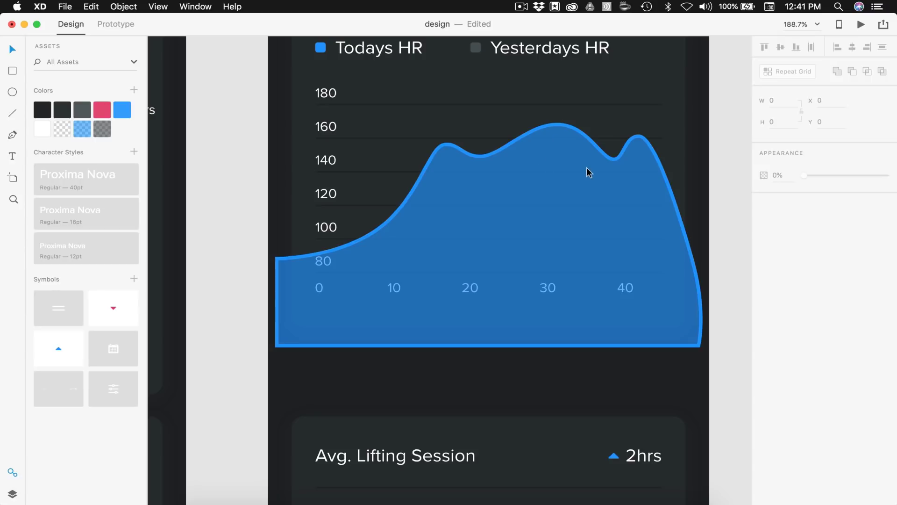
pyautogui.hscroll(5, 588, 167)
pyautogui.scroll(-6, 596, 172)
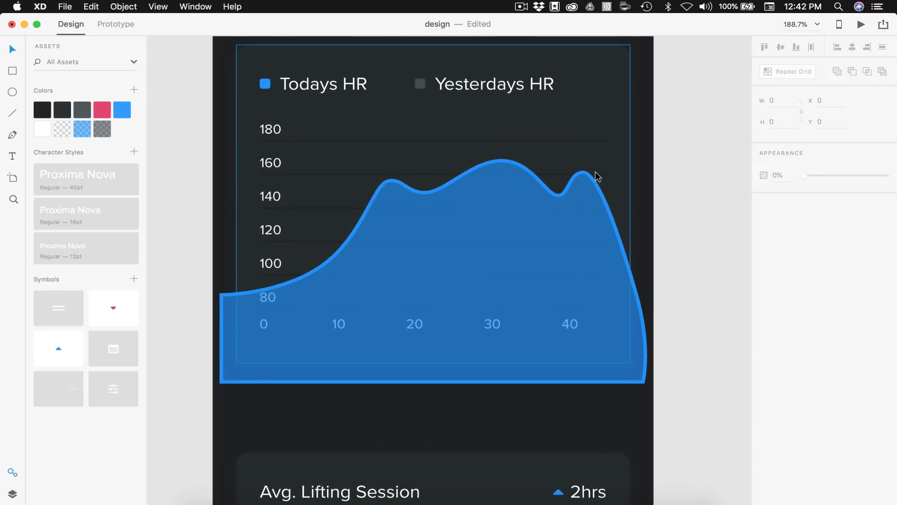
pyautogui.scroll(-3, 593, 197)
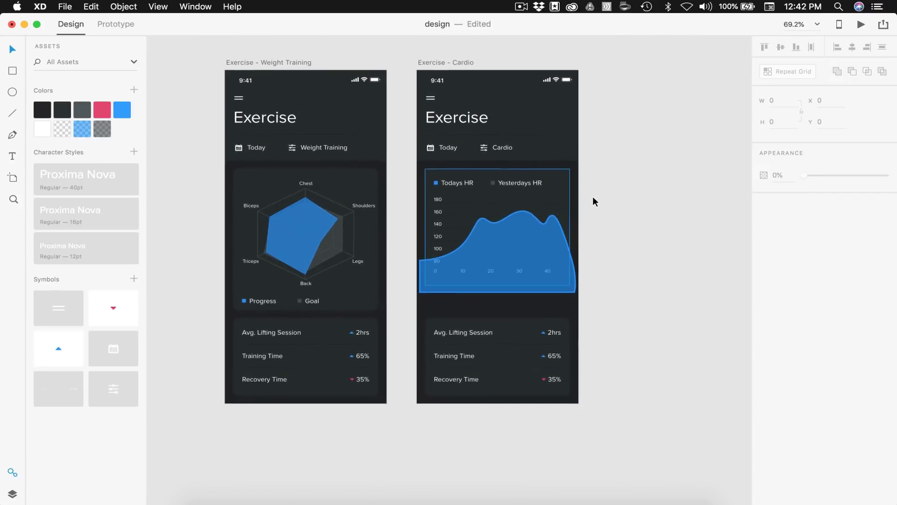
pyautogui.scroll(5, 532, 238)
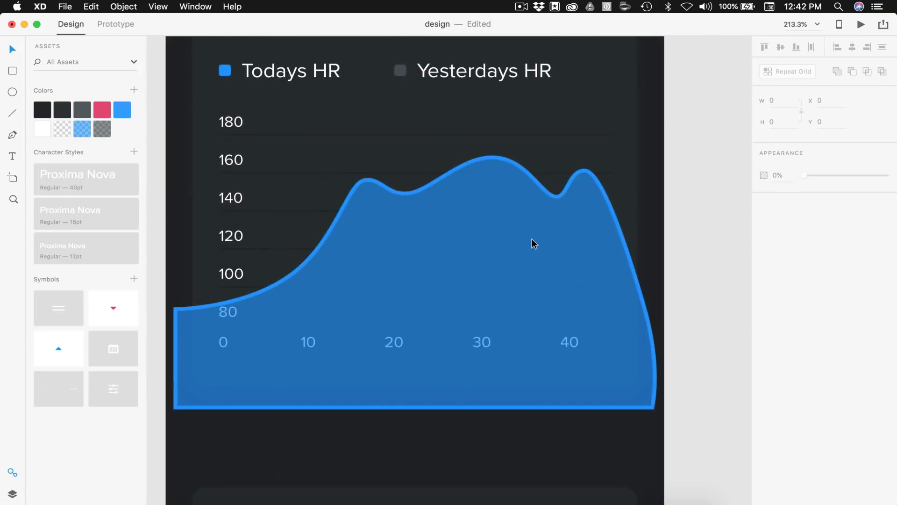
pyautogui.hscroll(-2, 532, 239)
pyautogui.hscroll(-2, 291, 289)
pyautogui.hscroll(-1, 291, 291)
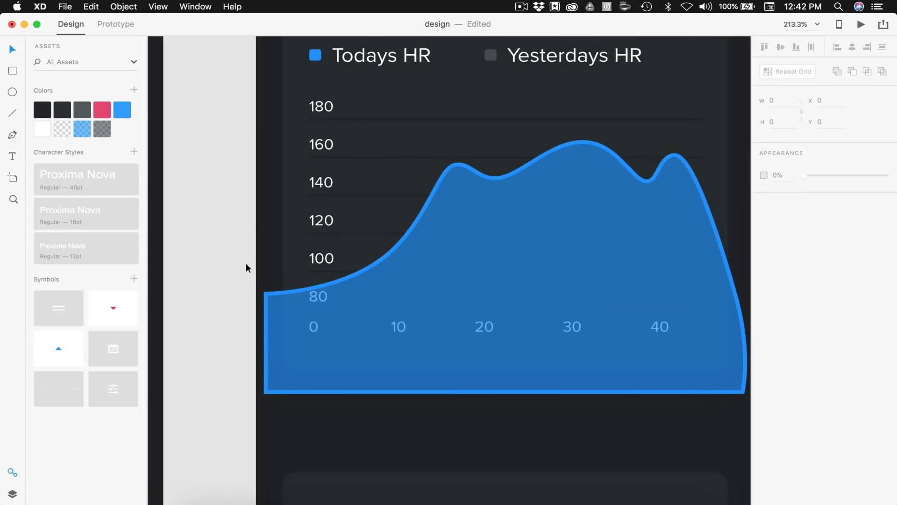
pyautogui.press('p')
pyautogui.click(271, 288)
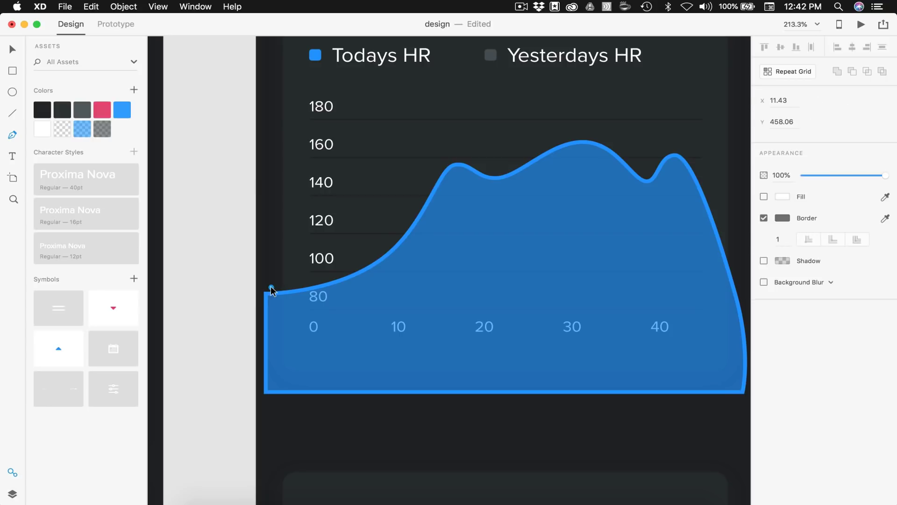
pyautogui.press('Escape')
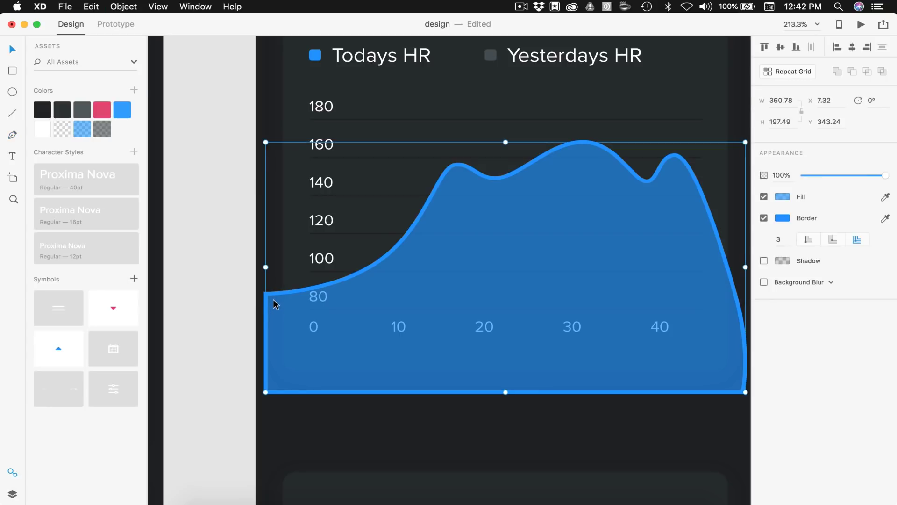
# Draw a second zigzag path with the Pen tool over the heart-rate chart, with three rises and dips between the chart's left side and 40
pyautogui.press('p')
pyautogui.click(275, 303)
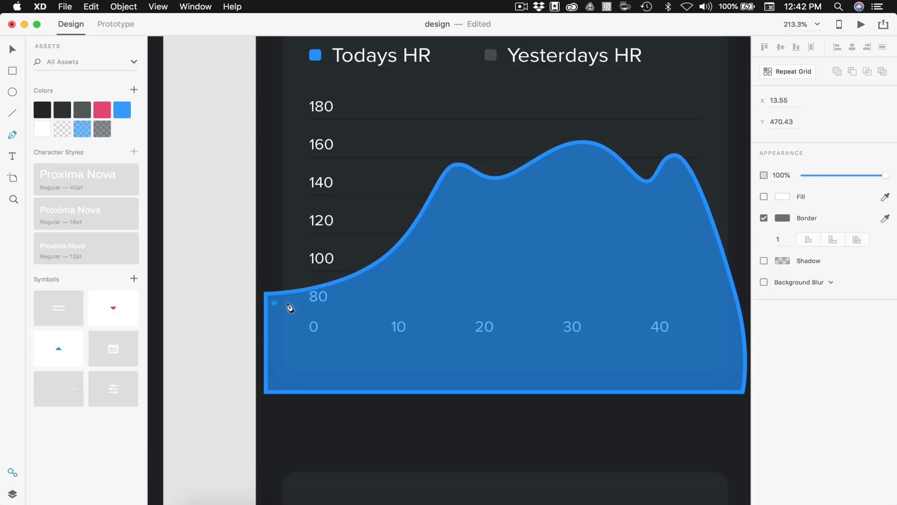
pyautogui.click(378, 273)
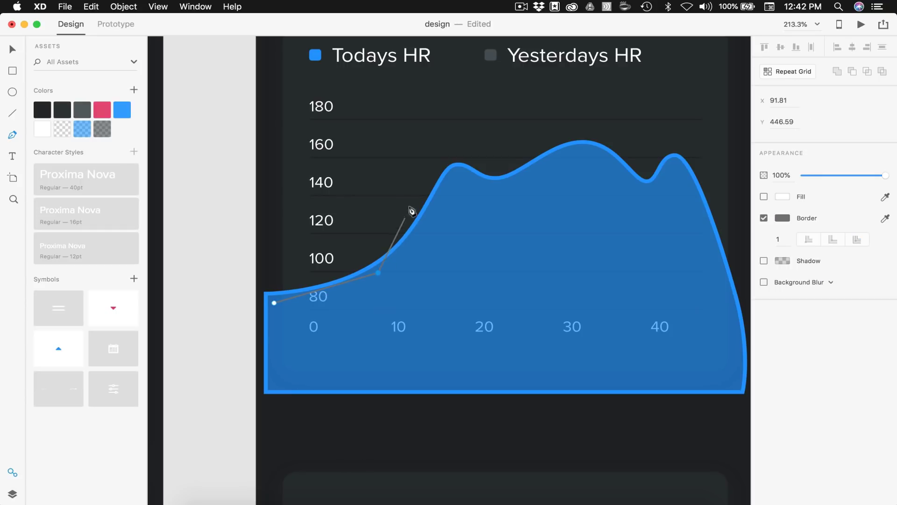
pyautogui.click(420, 158)
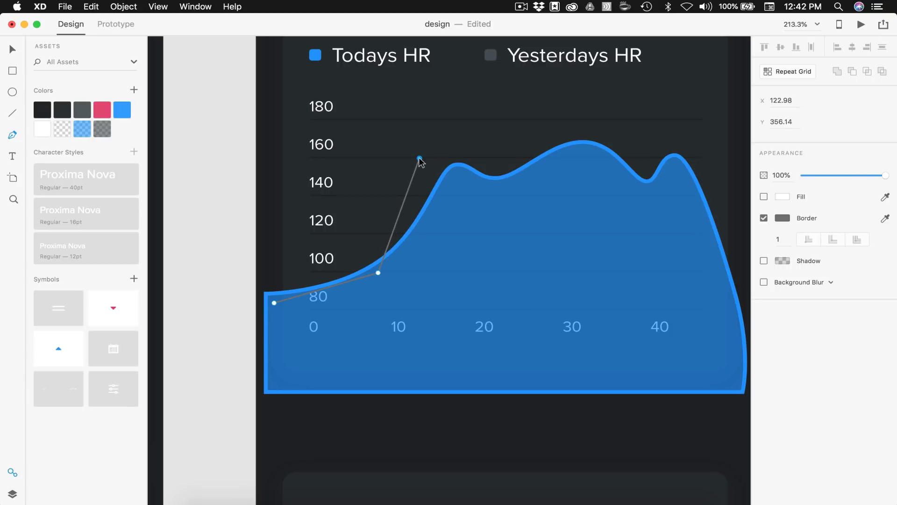
pyautogui.click(479, 196)
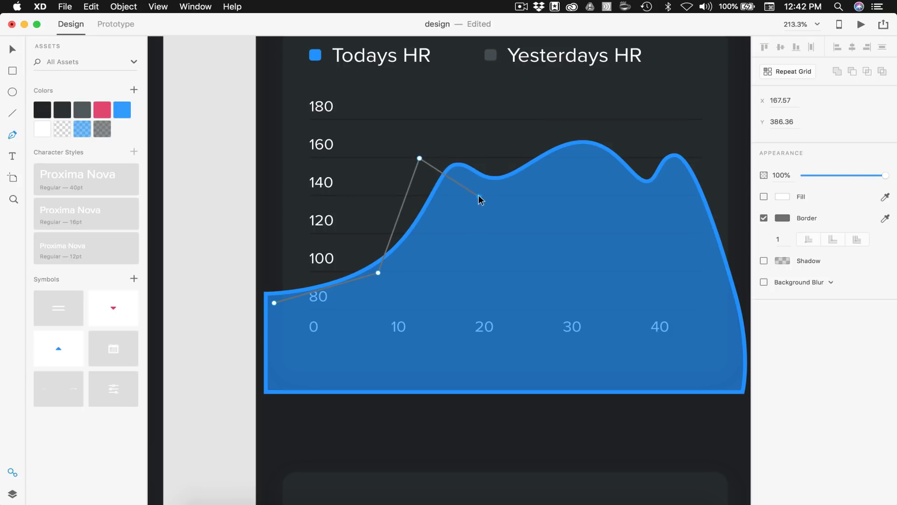
pyautogui.click(522, 121)
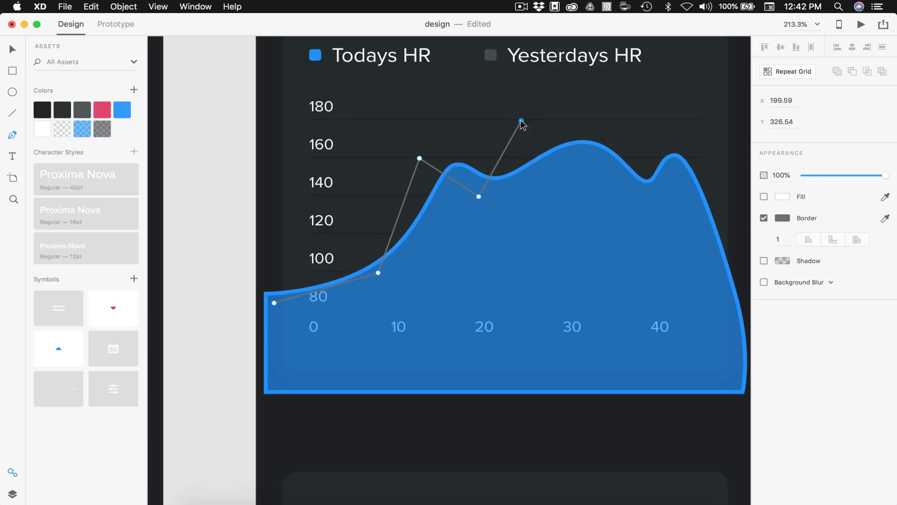
pyautogui.click(586, 172)
pyautogui.hscroll(5, 589, 174)
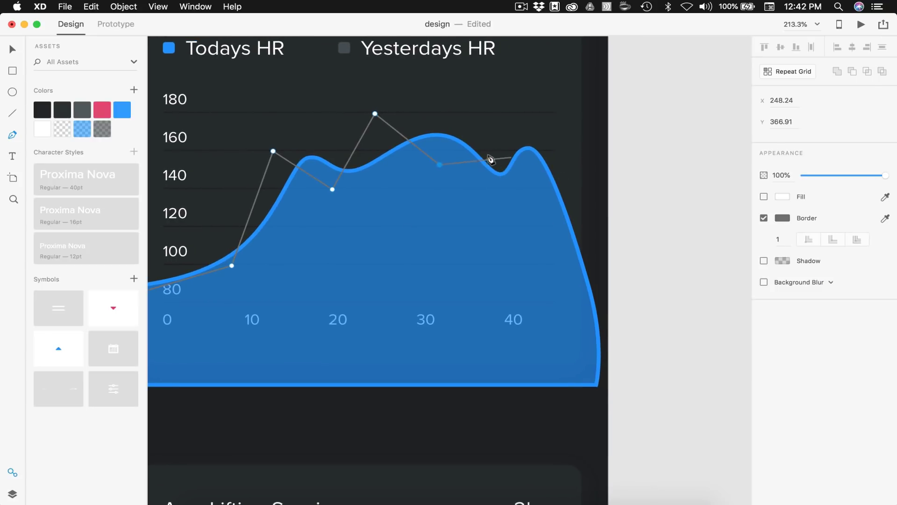
pyautogui.click(478, 144)
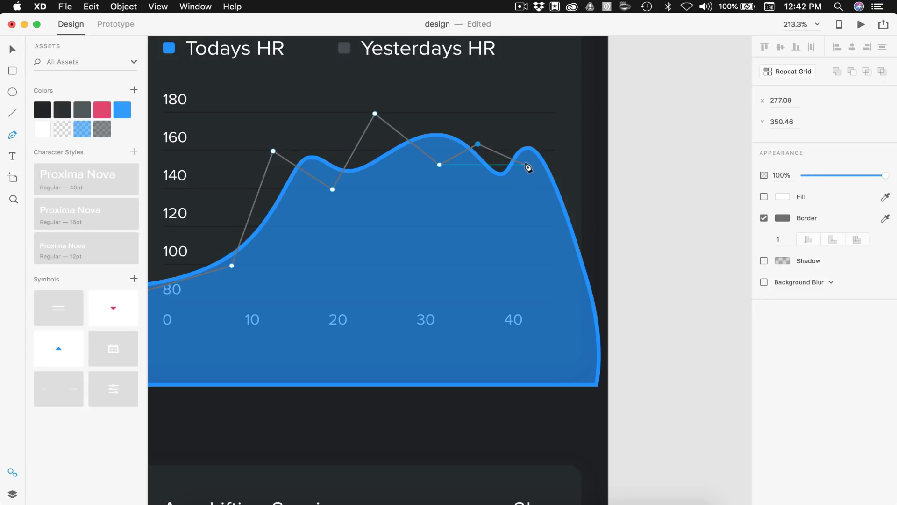
pyautogui.click(542, 141)
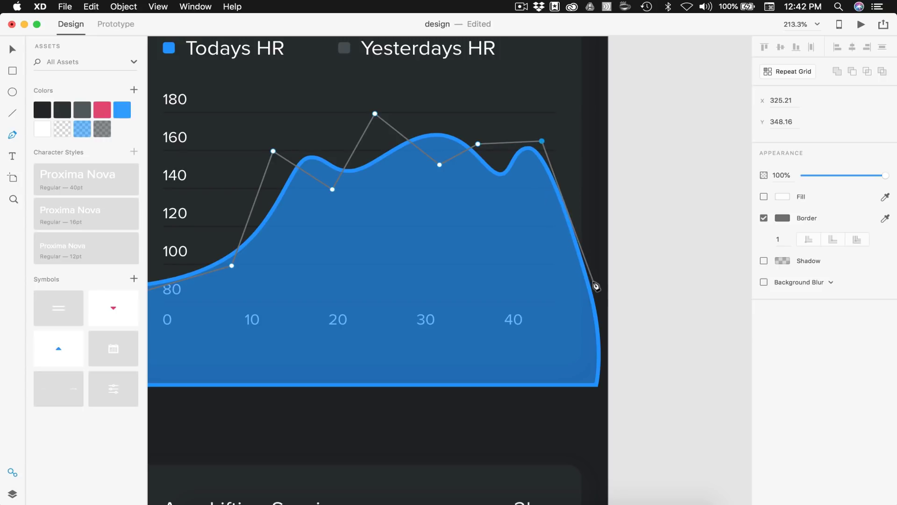
# Extend the zigzag down at the artboard's right edge and along below the blue shape, and close it at its starting point
pyautogui.click(603, 299)
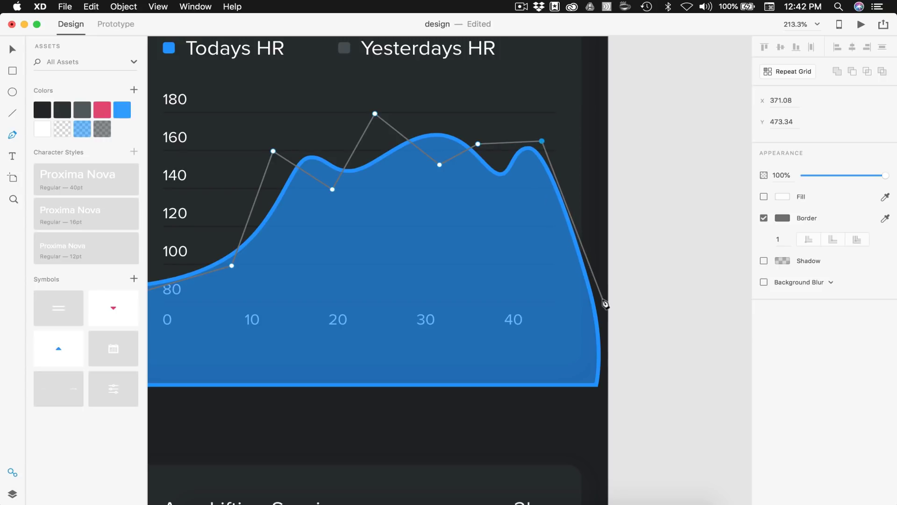
pyautogui.click(603, 401)
pyautogui.hscroll(-5, 603, 402)
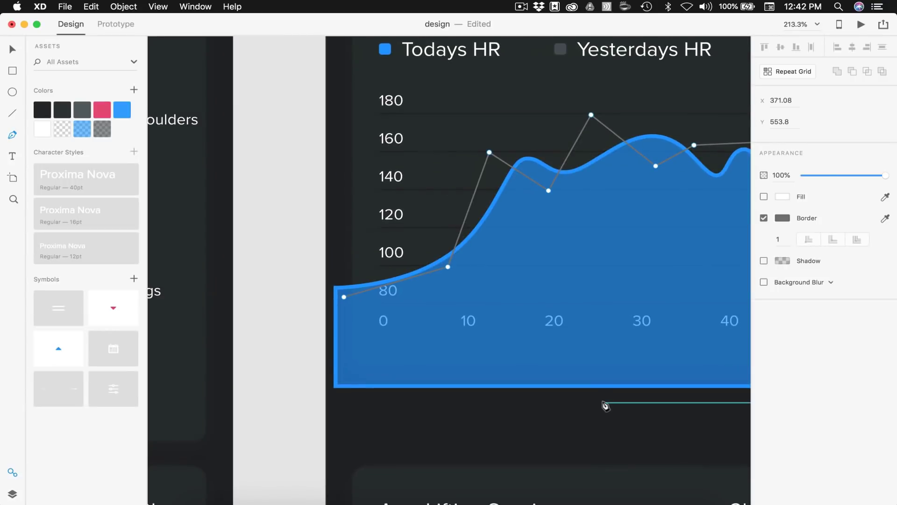
pyautogui.click(344, 402)
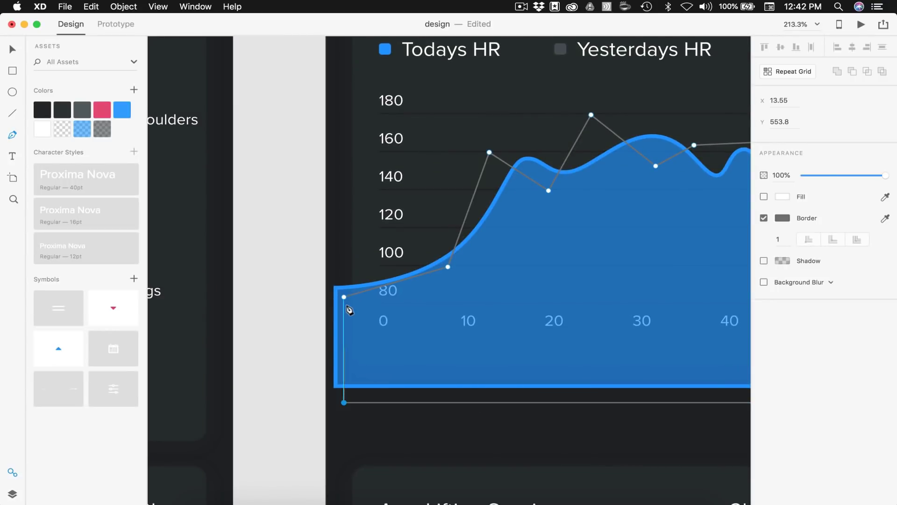
pyautogui.click(344, 297)
pyautogui.hscroll(5, 346, 312)
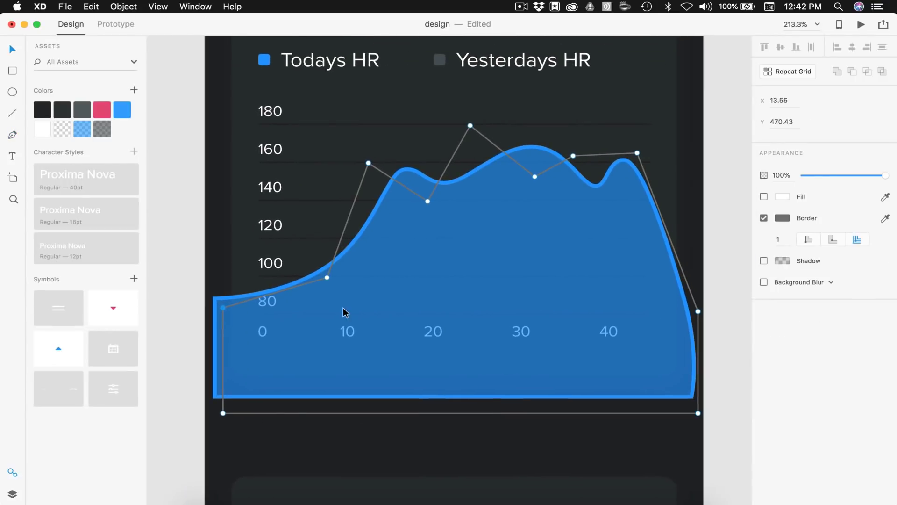
# Set the new path's border width to 3
pyautogui.click(781, 244)
pyautogui.write('3')
pyautogui.press('Return')
# Convert the grey path's upper corner points into smooth curve points, leaving the start and the two bottom corners sharp
pyautogui.doubleClick(326, 275)
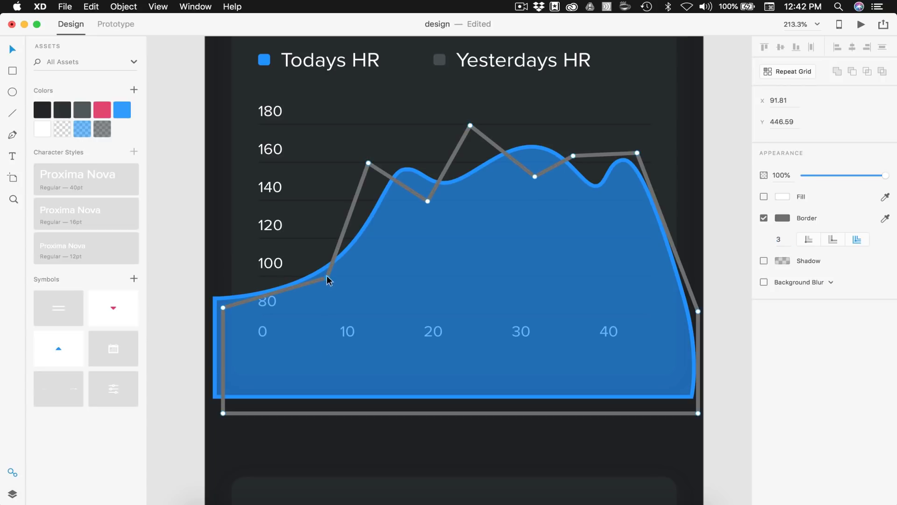
pyautogui.doubleClick(327, 276)
pyautogui.doubleClick(369, 164)
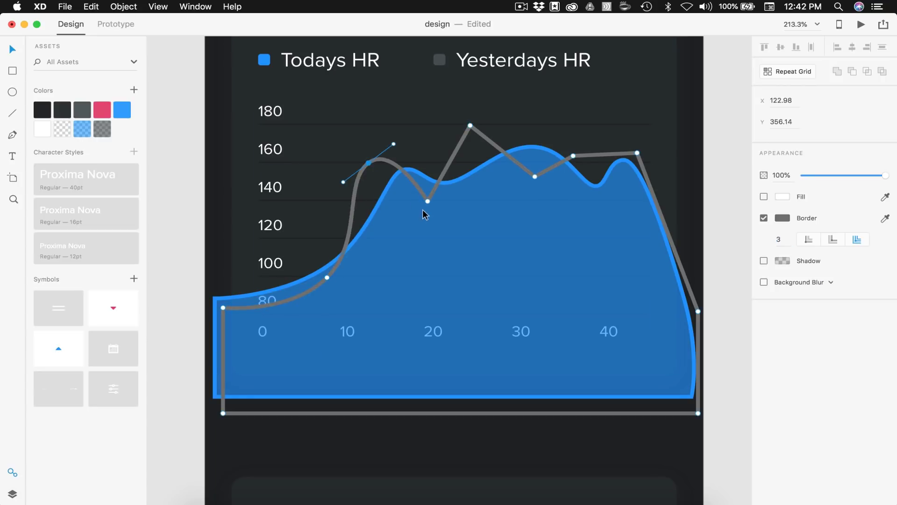
pyautogui.doubleClick(428, 202)
pyautogui.doubleClick(470, 125)
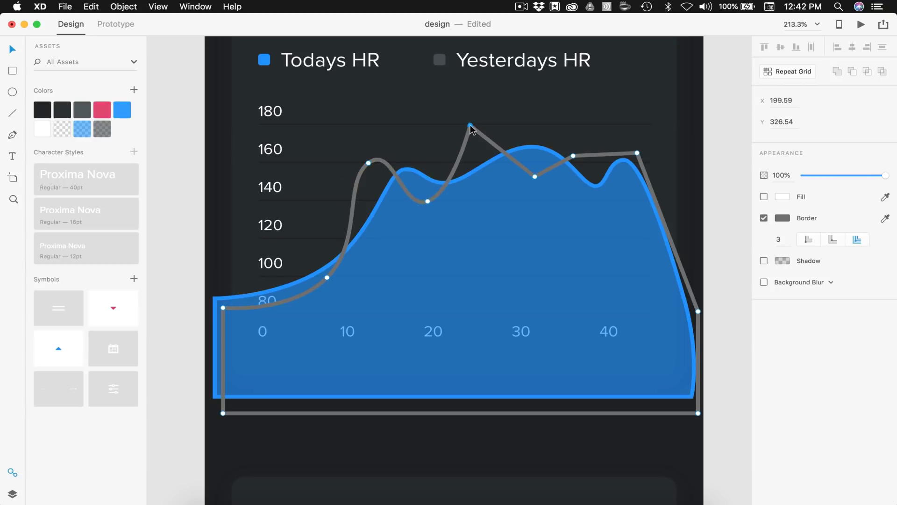
pyautogui.doubleClick(535, 176)
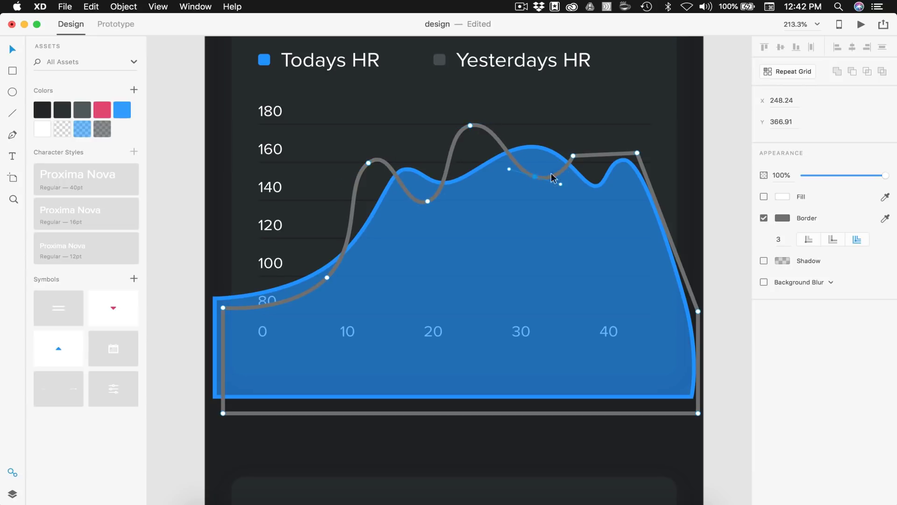
pyautogui.doubleClick(573, 156)
pyautogui.doubleClick(637, 152)
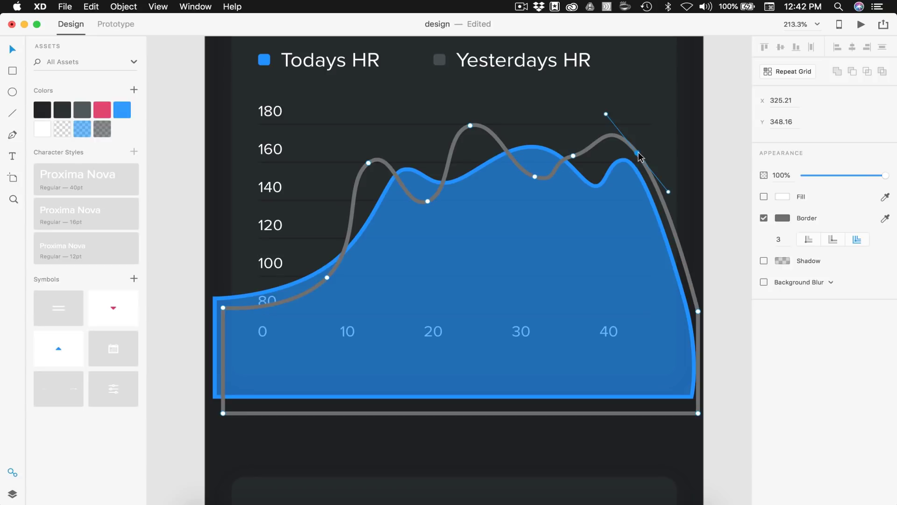
pyautogui.hscroll(3, 654, 195)
pyautogui.scroll(-2, 655, 194)
pyautogui.doubleClick(629, 272)
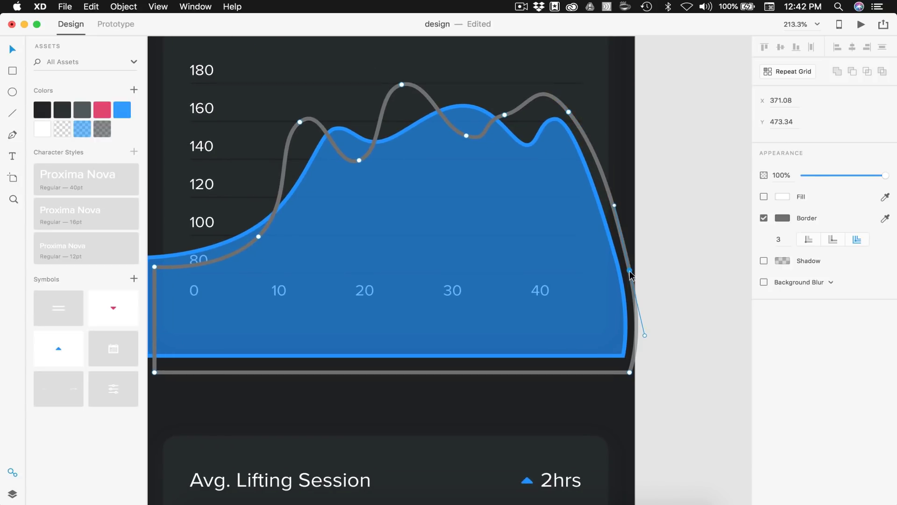
pyautogui.scroll(1, 522, 169)
pyautogui.hscroll(-3, 447, 157)
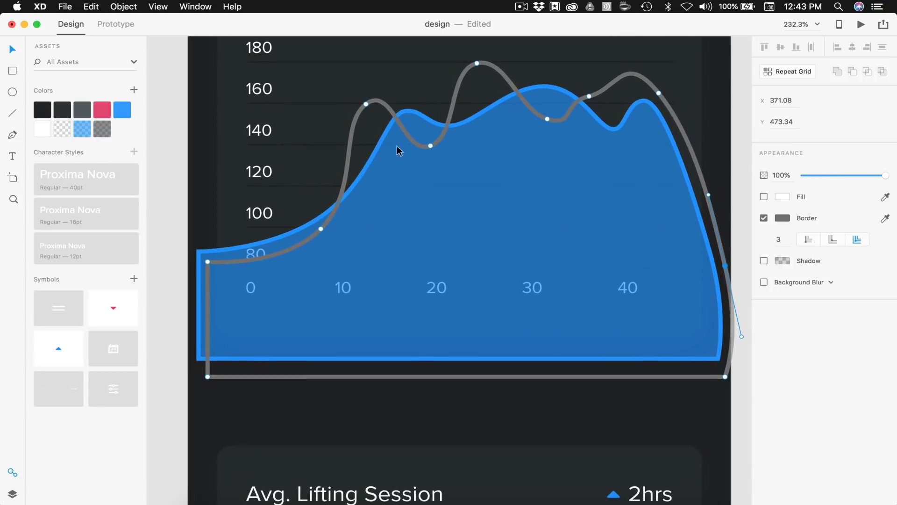
# Level the curve handles of the grey path's first peak so that they lie horizontal
pyautogui.scroll(3, 366, 133)
pyautogui.doubleClick(369, 86)
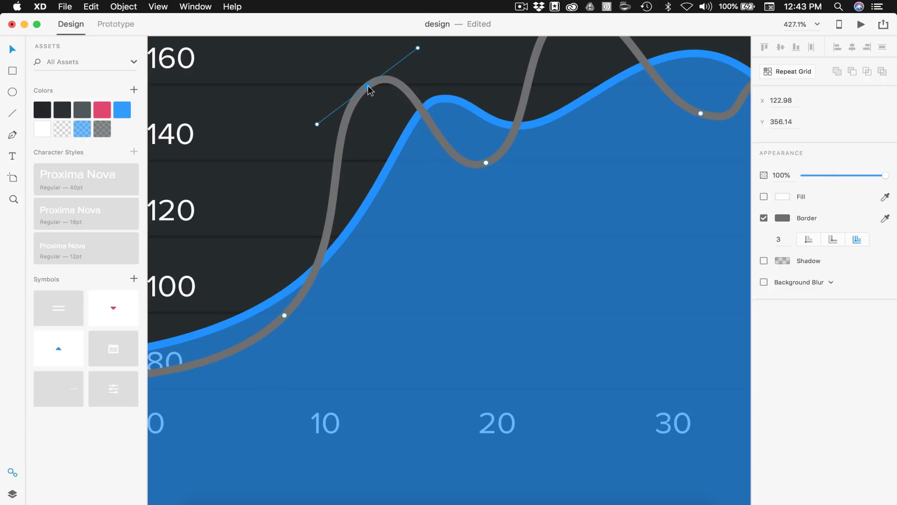
pyautogui.hscroll(-2, 369, 88)
pyautogui.scroll(2, 369, 89)
pyautogui.moveTo(365, 161); pyautogui.dragTo(369, 124)
pyautogui.hscroll(3, 374, 126)
pyautogui.scroll(-1, 374, 126)
pyautogui.hscroll(5, 374, 125)
pyautogui.scroll(2, 374, 125)
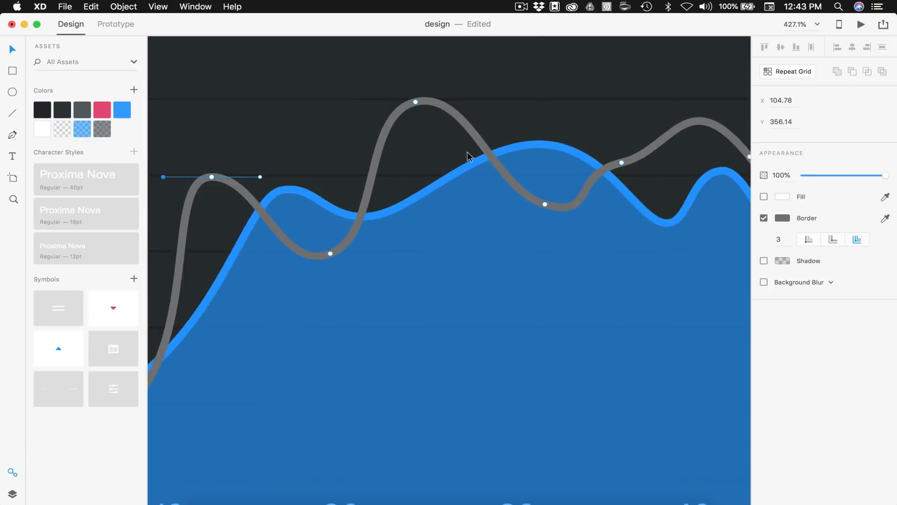
# Flatten the grey path's second dip and last peak by adjusting their curve handles, and deselect the path
pyautogui.click(446, 198)
pyautogui.click(523, 156)
pyautogui.moveTo(570, 145); pyautogui.dragTo(550, 157)
pyautogui.scroll(-8, 550, 162)
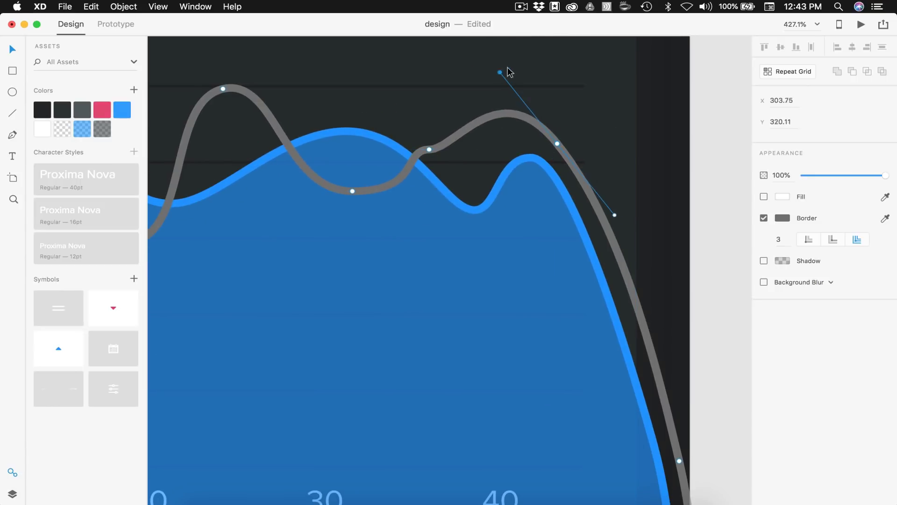
pyautogui.press('Escape')
pyautogui.hscroll(2, 683, 245)
pyautogui.scroll(-1, 682, 245)
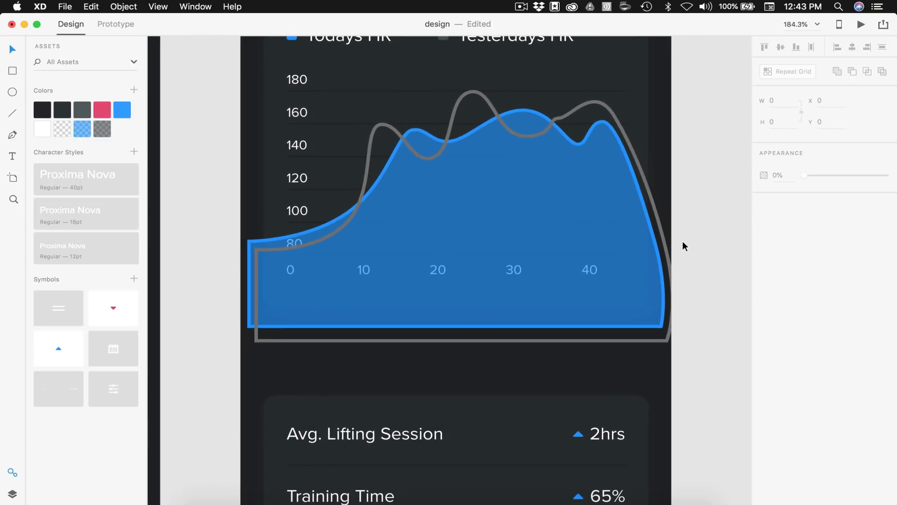
# Give the grey path the saved semi-transparent grey fill and the solid grey border, with the fill enabled
pyautogui.click(483, 98)
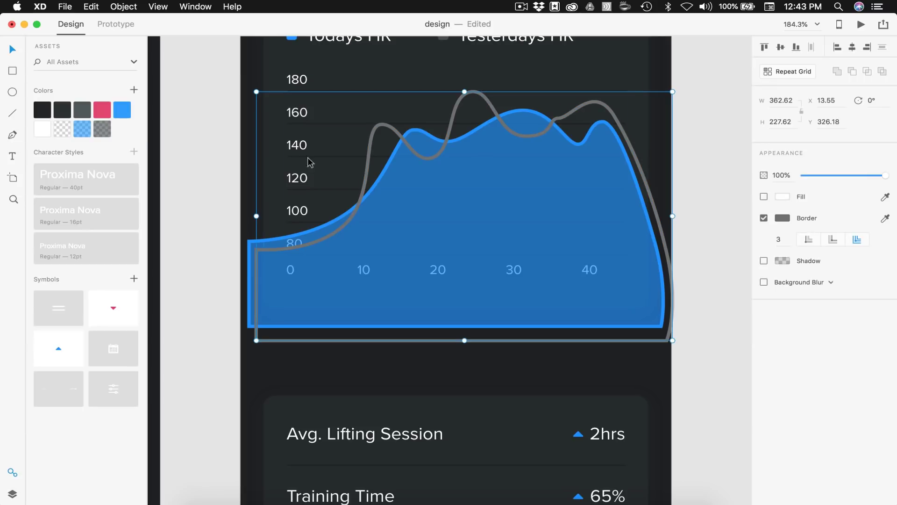
pyautogui.click(102, 128)
pyautogui.rightClick(82, 113)
pyautogui.click(113, 139)
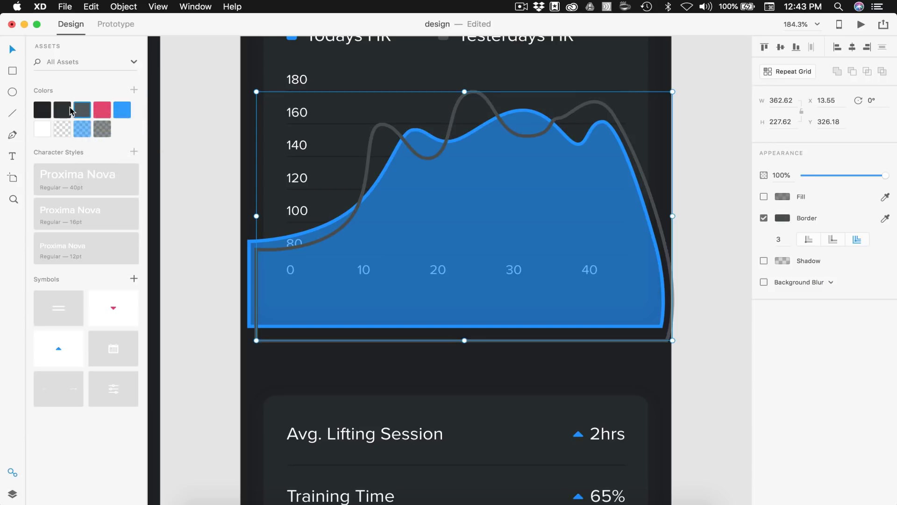
pyautogui.click(765, 197)
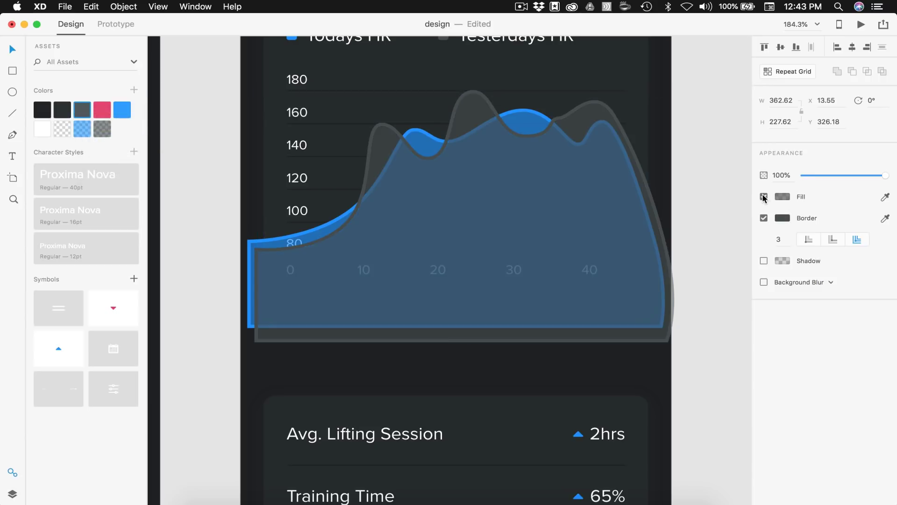
pyautogui.click(722, 211)
pyautogui.hscroll(3, 723, 211)
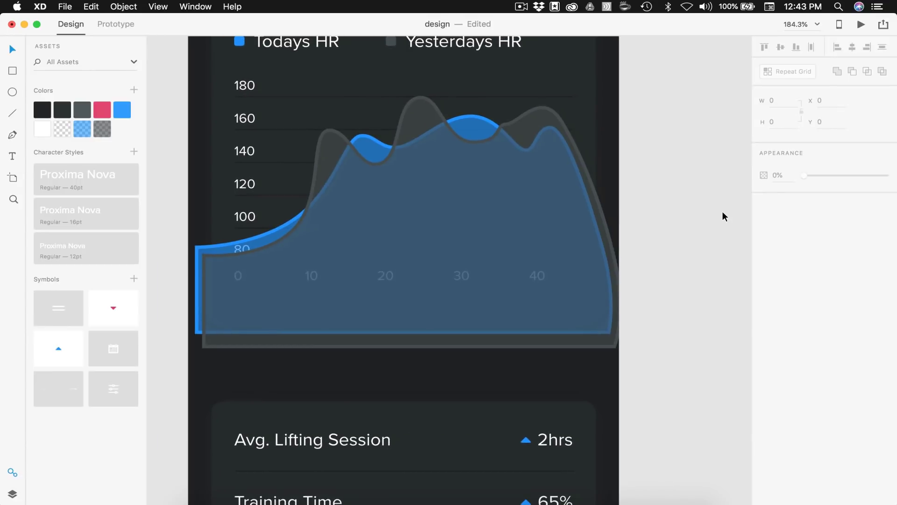
# Send the grey heart-rate shape behind the blue one and deselect it
pyautogui.click(555, 119)
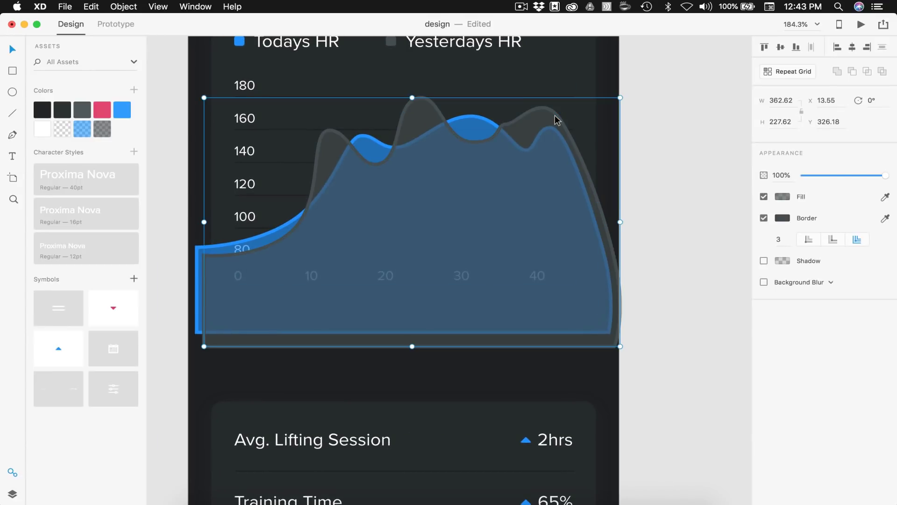
pyautogui.press('super+bracketleft')
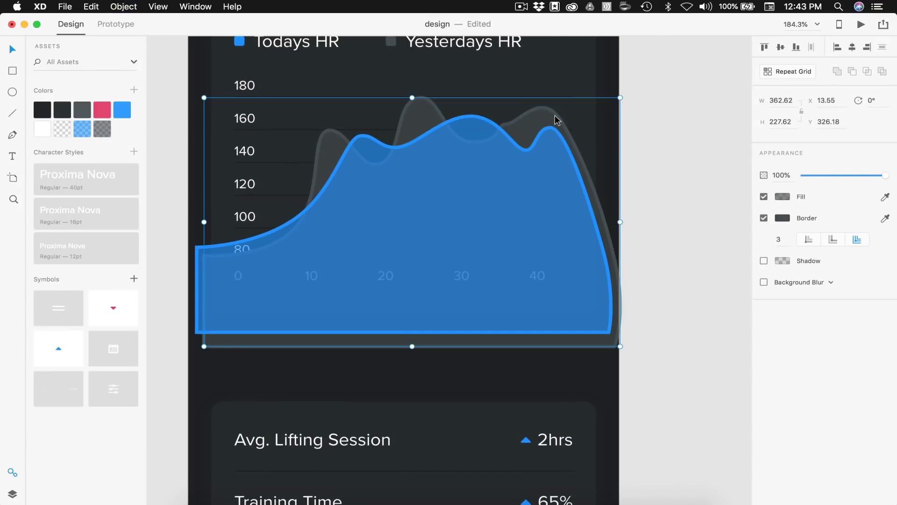
pyautogui.click(691, 196)
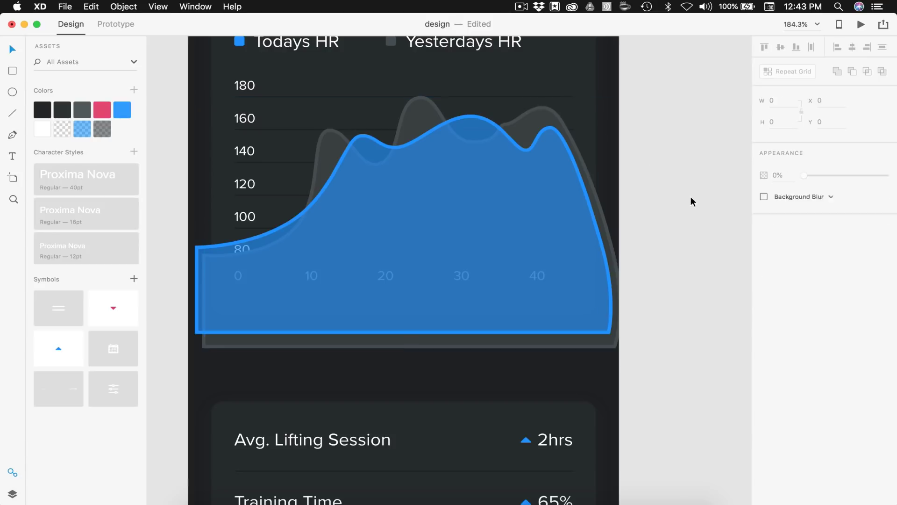
pyautogui.scroll(-5, 689, 214)
pyautogui.hscroll(3, 689, 213)
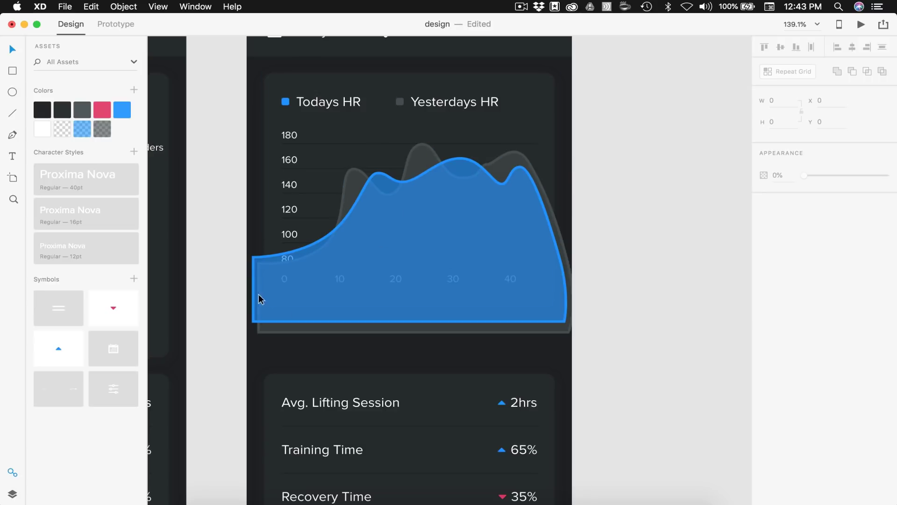
# Group the blue and grey heart-rate shapes, and select the rounded card behind the chart
pyautogui.click(503, 187)
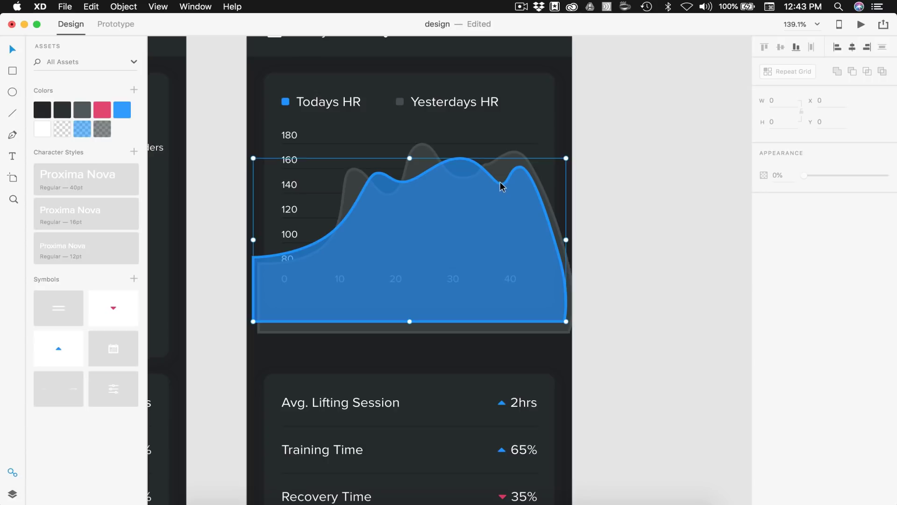
pyautogui.keyDown('shift'); pyautogui.click(515, 154); pyautogui.keyUp('shift')
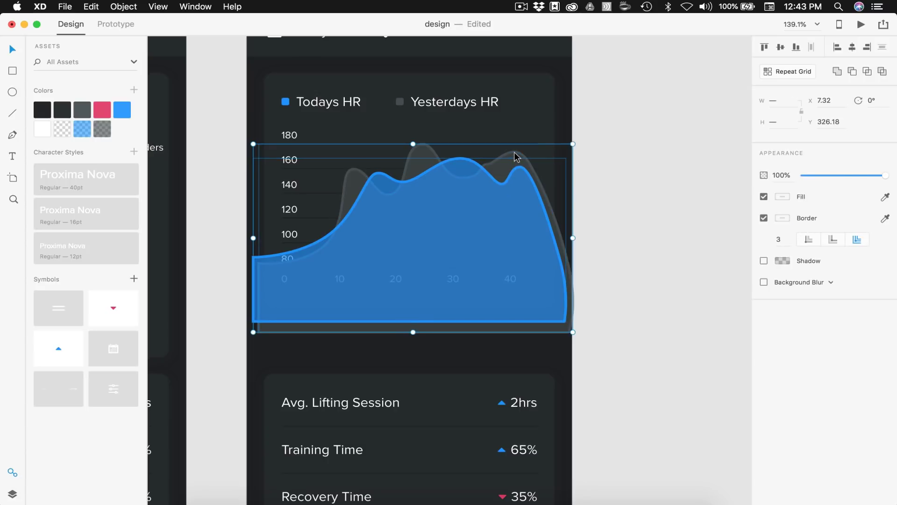
pyautogui.press('super+g')
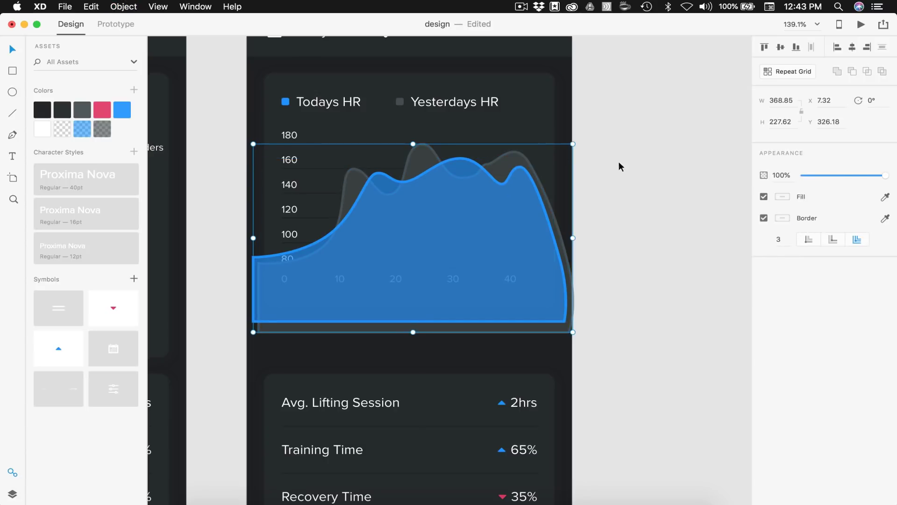
pyautogui.click(538, 103)
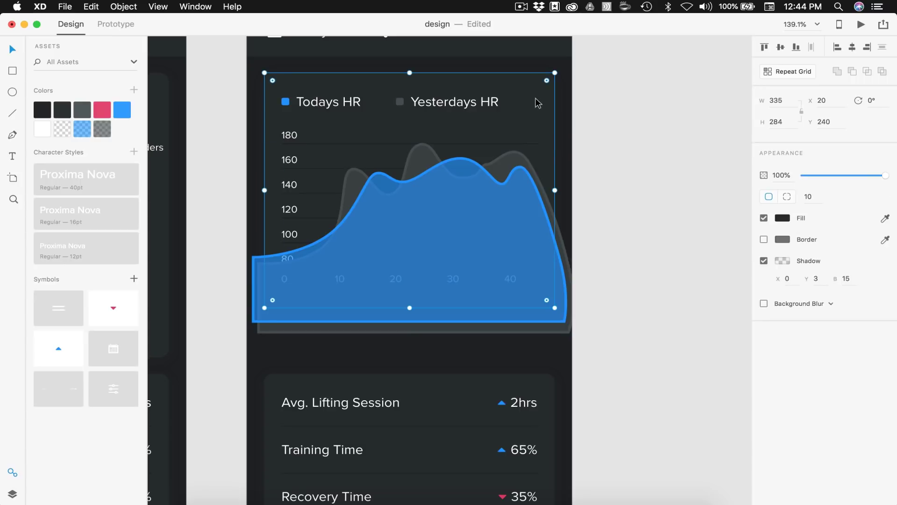
# Duplicate the rounded card behind the chart, mask the grouped heart-rate shapes with the copy, and deselect
pyautogui.press('super+d')
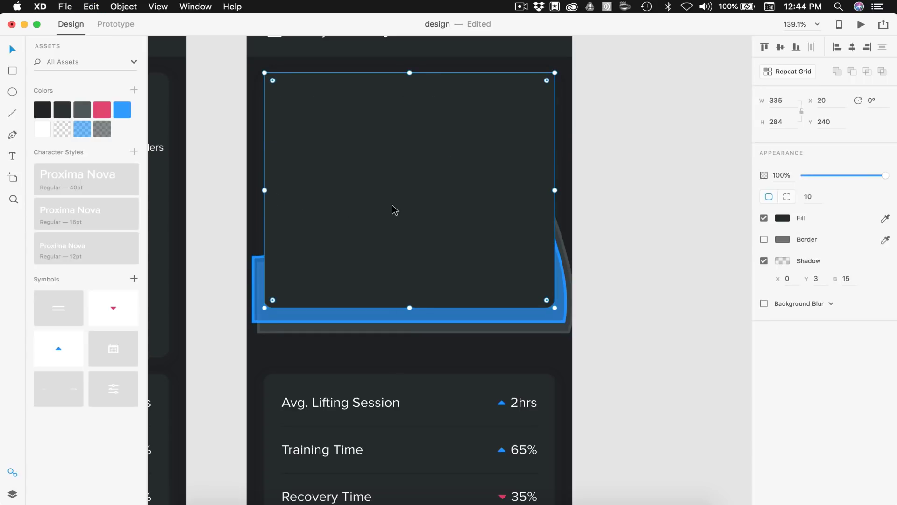
pyautogui.keyDown('shift'); pyautogui.click(544, 325); pyautogui.keyUp('shift')
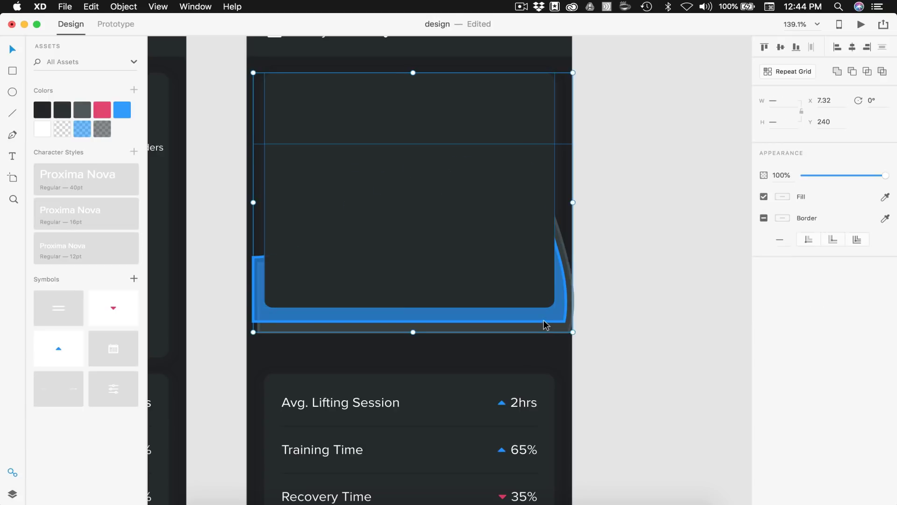
pyautogui.press('super+shift+m')
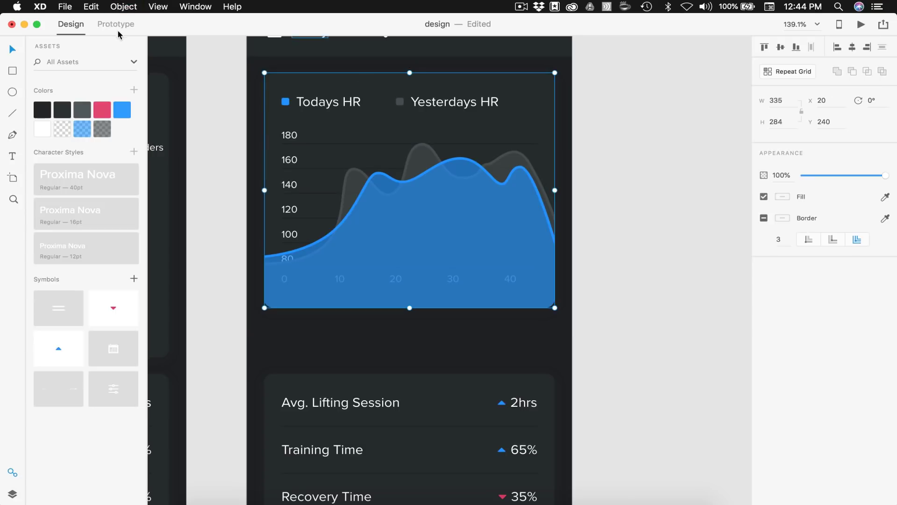
pyautogui.click(122, 7)
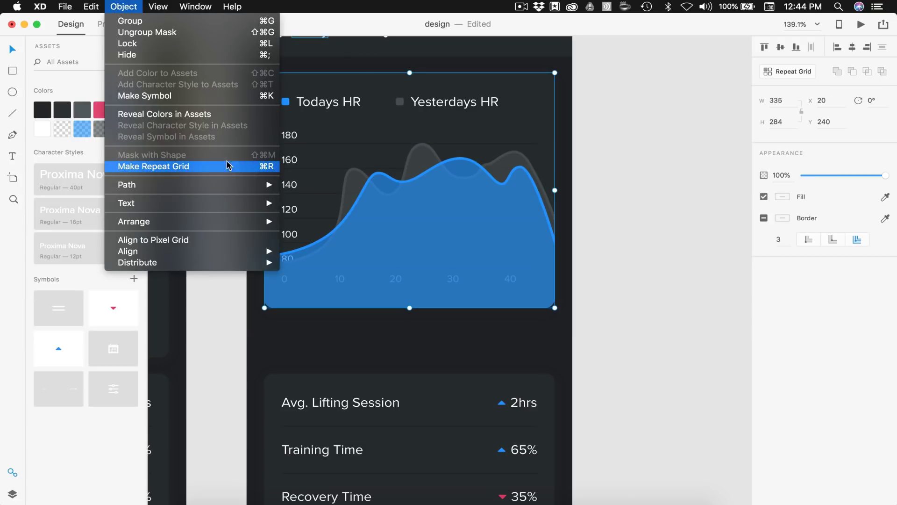
pyautogui.click(625, 186)
pyautogui.click(634, 193)
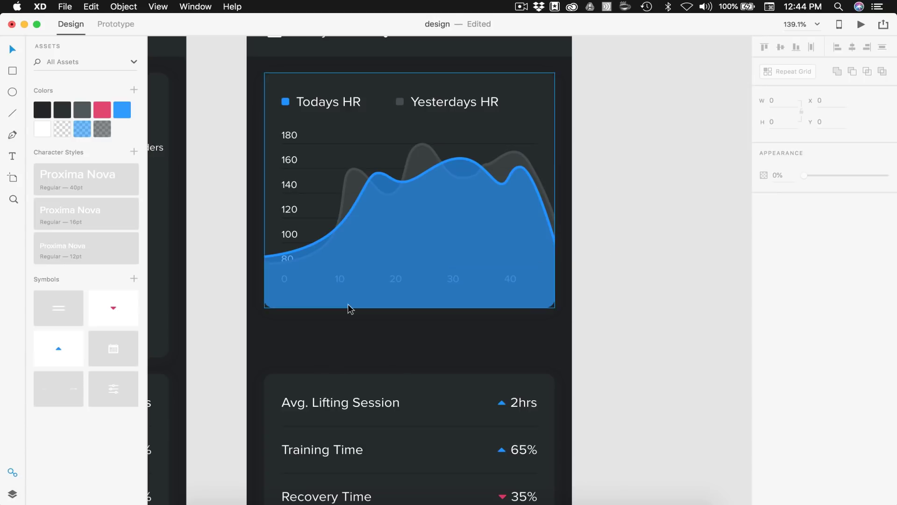
# Move the masked heart-rate chart off the Cardio artboard onto the empty canvas beside it to uncover the axis labels
pyautogui.scroll(3, 351, 307)
pyautogui.scroll(-3, 294, 242)
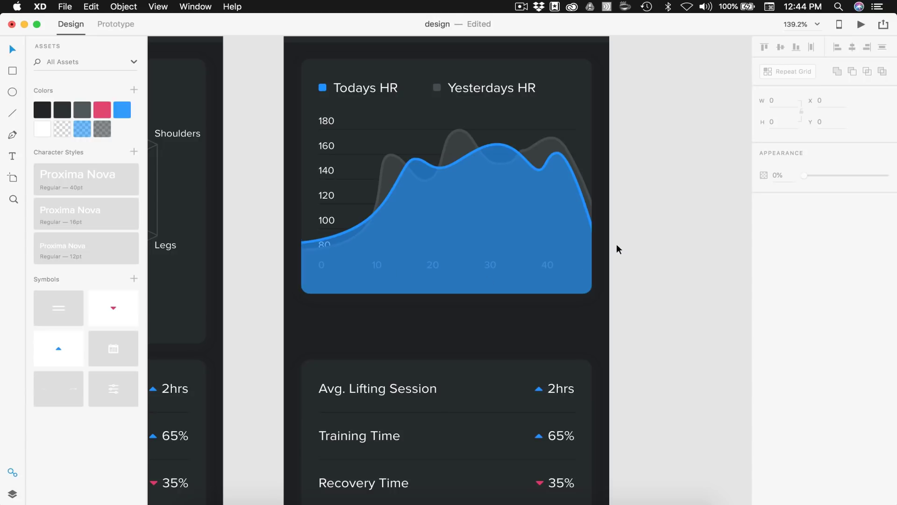
pyautogui.doubleClick(315, 131)
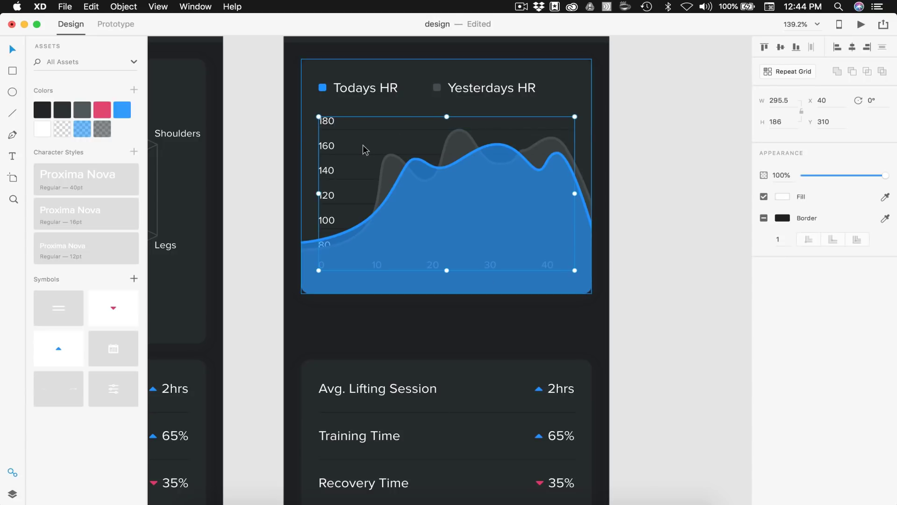
pyautogui.click(663, 214)
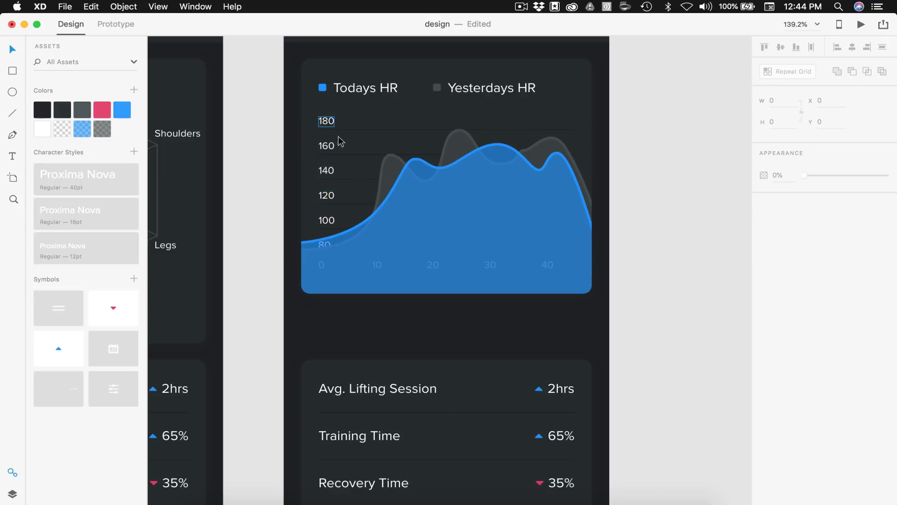
pyautogui.scroll(3, 343, 229)
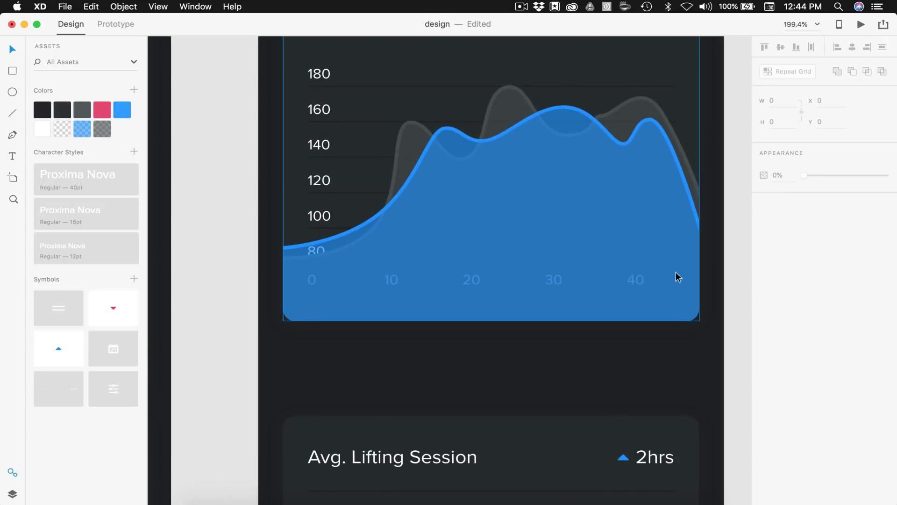
pyautogui.hscroll(3, 676, 271)
pyautogui.scroll(-3, 568, 226)
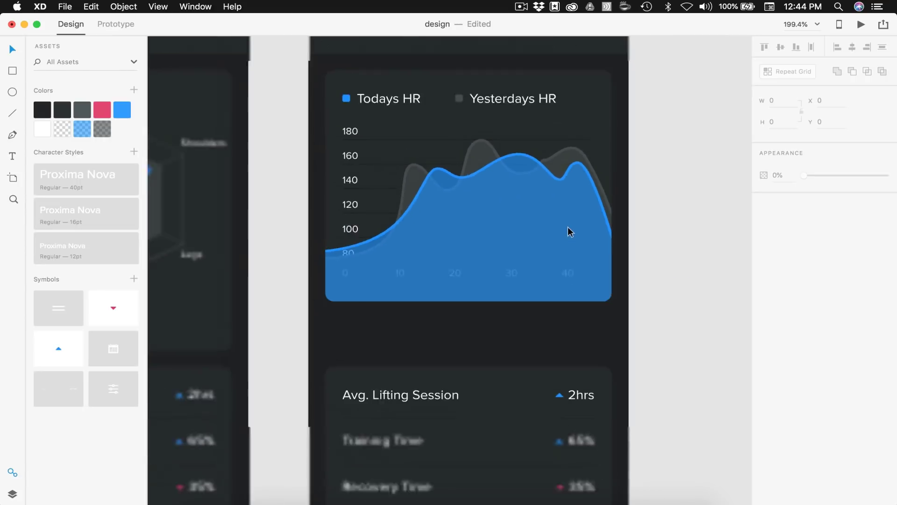
pyautogui.click(466, 238)
pyautogui.moveTo(467, 238); pyautogui.dragTo(786, 240)
pyautogui.click(601, 355)
pyautogui.hscroll(-5, 602, 355)
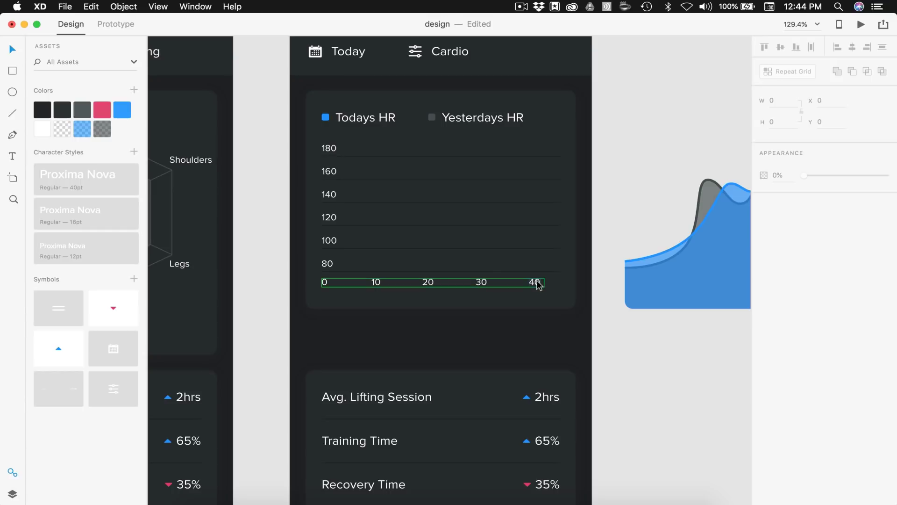
# Bring the horizontal and vertical axis labels to the front and move the masked chart back onto its card at X 20, Y 240
pyautogui.click(539, 284)
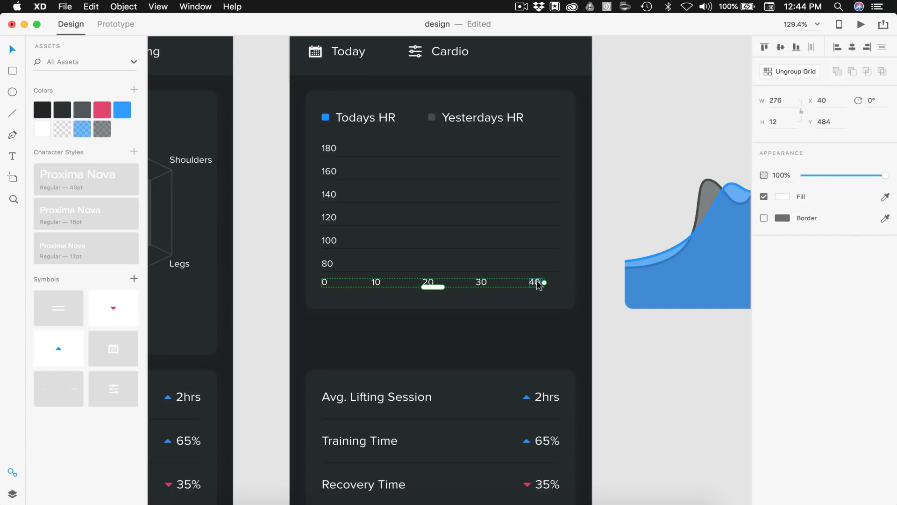
pyautogui.click(326, 264)
pyautogui.keyDown('shift'); pyautogui.click(330, 241); pyautogui.keyUp('shift')
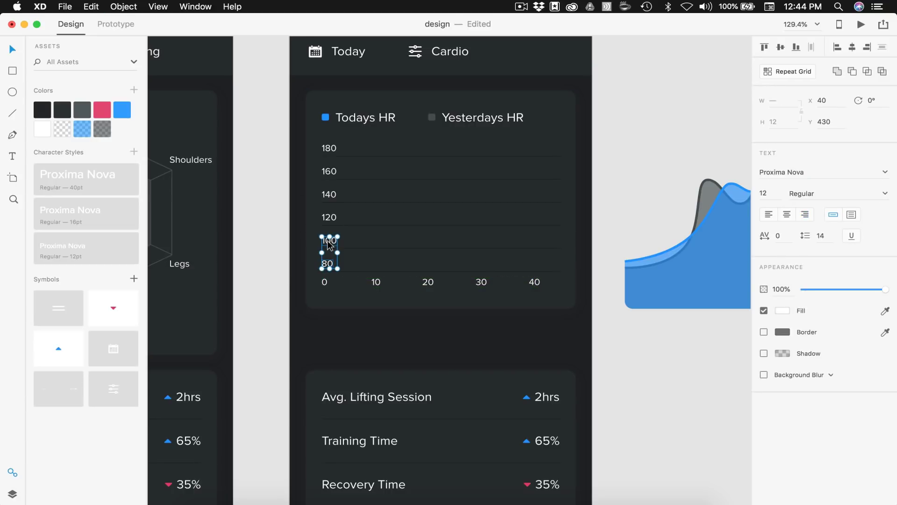
pyautogui.moveTo(680, 267); pyautogui.dragTo(360, 254)
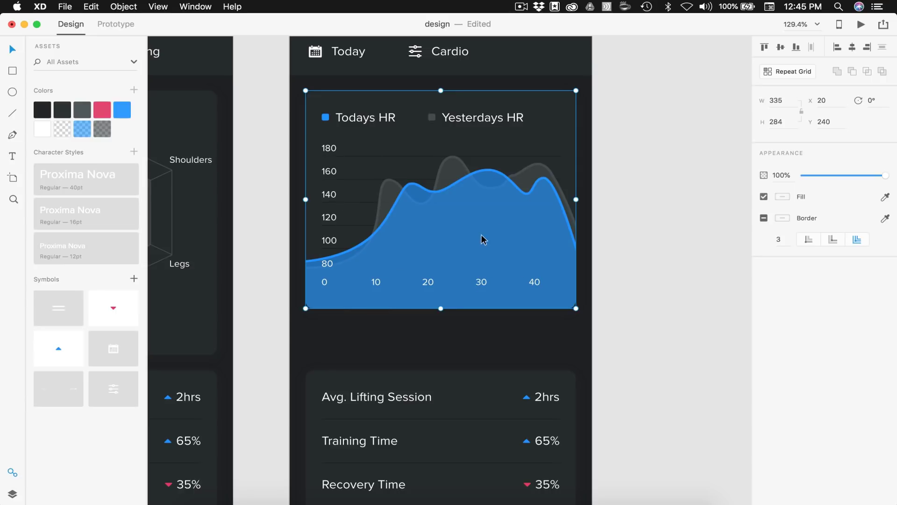
pyautogui.click(686, 312)
pyautogui.scroll(2, 486, 197)
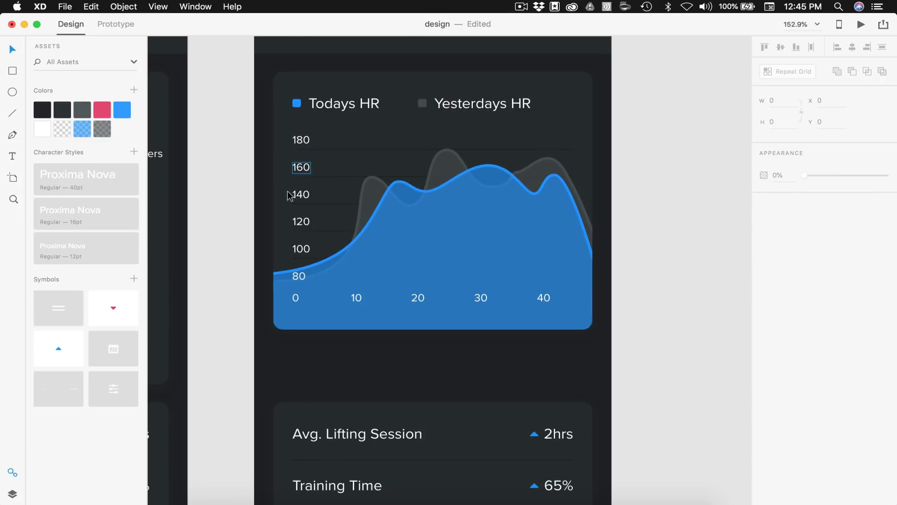
# Ungroup the repeat grid of the horizontal axis labels and set their opacity to 70%
pyautogui.doubleClick(296, 297)
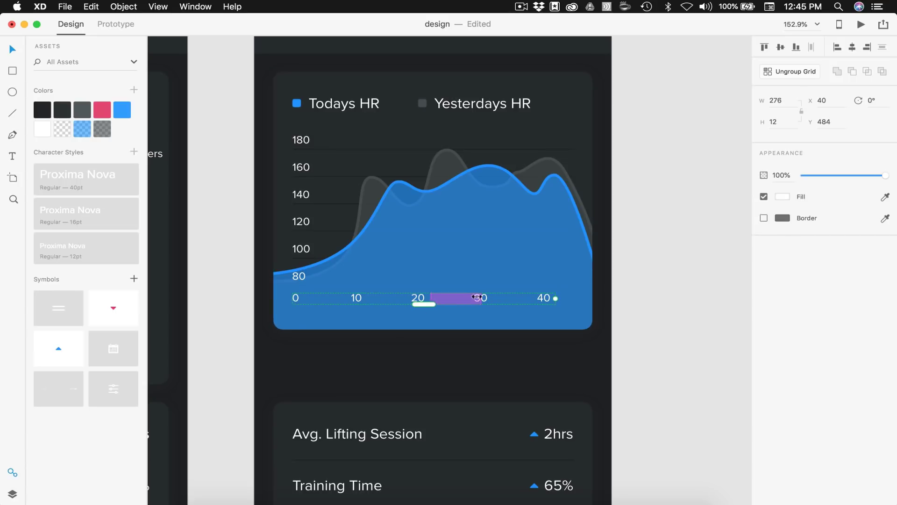
pyautogui.press('super+shift+g')
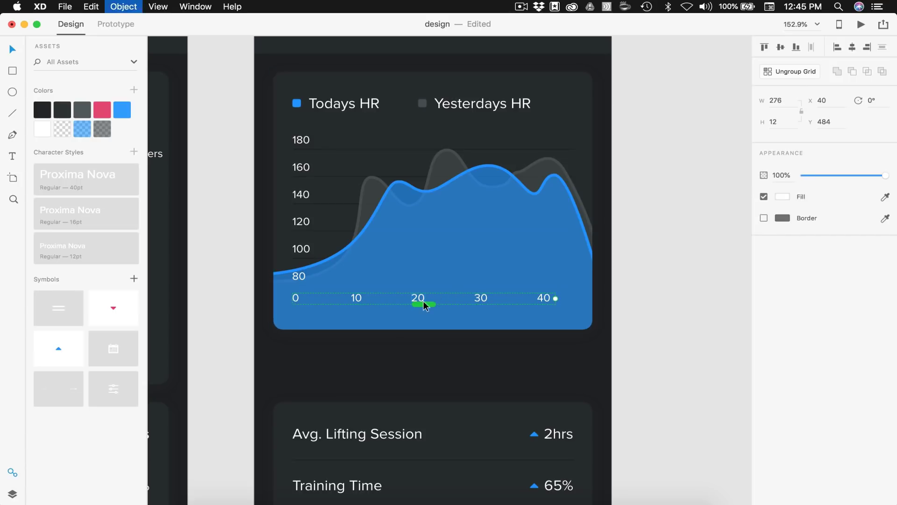
pyautogui.click(778, 288)
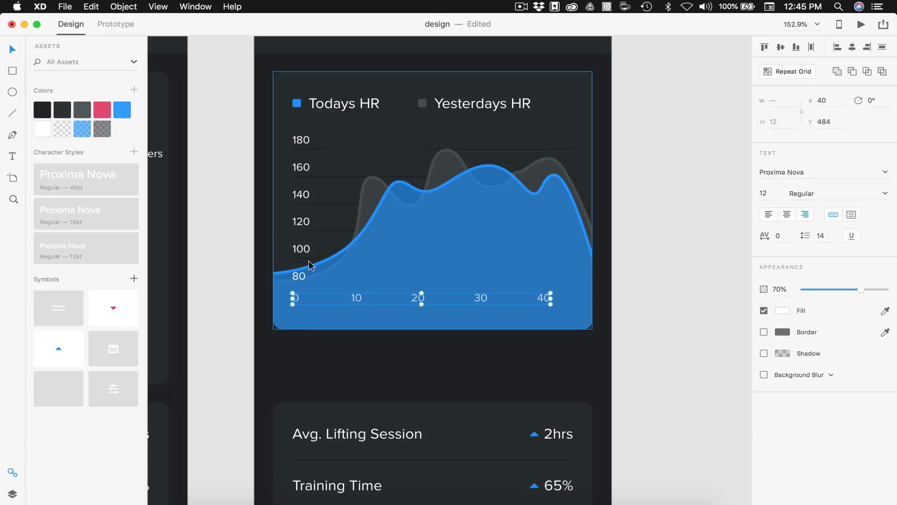
# Select all the vertical axis labels from 80 to 180 and set their opacity to 70%
pyautogui.click(299, 248)
pyautogui.keyDown('shift'); pyautogui.click(299, 276); pyautogui.keyUp('shift')
pyautogui.keyDown('shift'); pyautogui.click(301, 222); pyautogui.keyUp('shift')
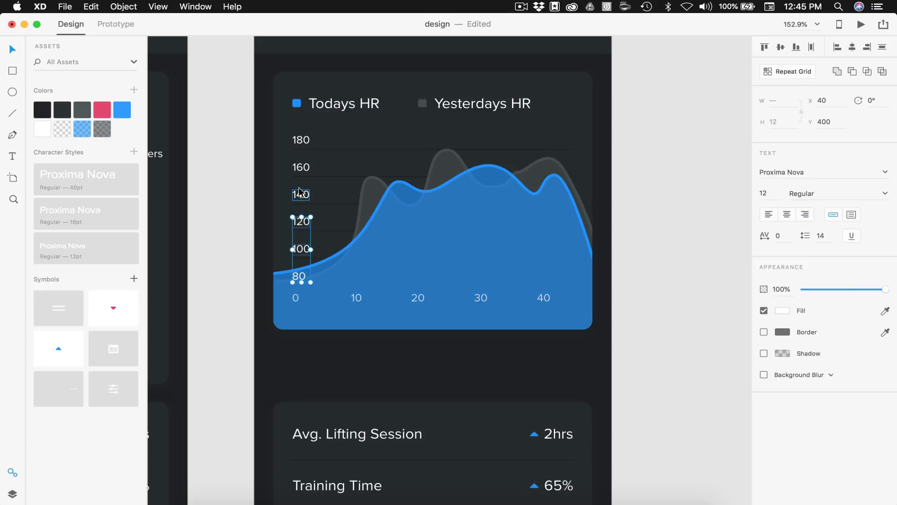
pyautogui.keyDown('shift'); pyautogui.click(301, 195); pyautogui.keyUp('shift')
pyautogui.keyDown('shift'); pyautogui.click(304, 166); pyautogui.keyUp('shift')
pyautogui.keyDown('shift'); pyautogui.click(301, 132); pyautogui.keyUp('shift')
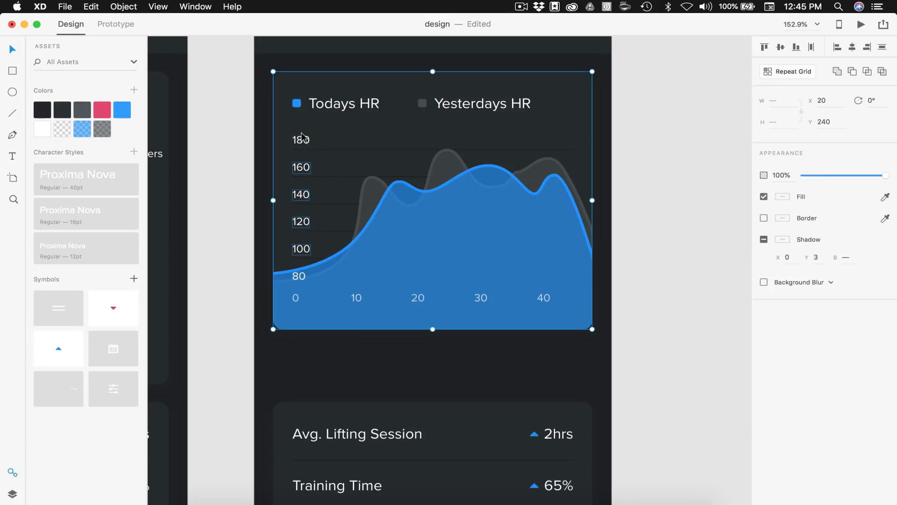
pyautogui.keyDown('shift'); pyautogui.click(301, 140); pyautogui.keyUp('shift')
pyautogui.keyDown('shift'); pyautogui.click(335, 142); pyautogui.keyUp('shift')
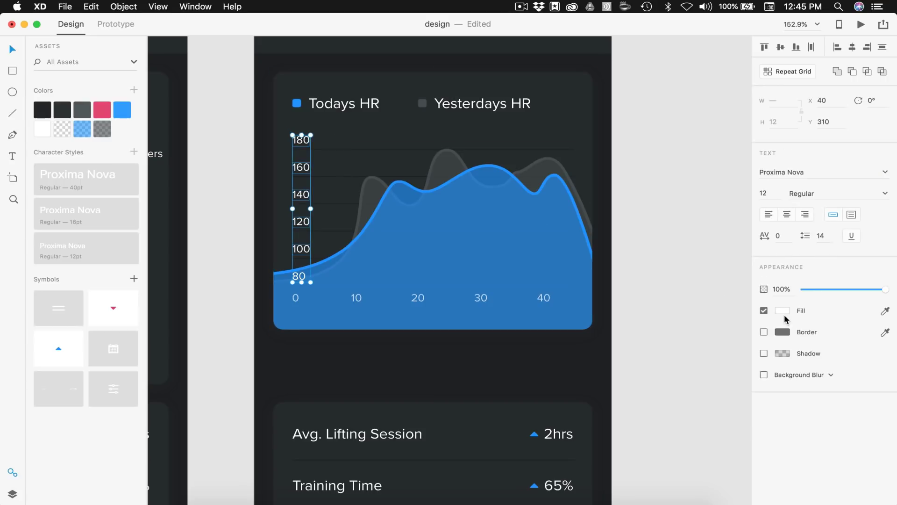
pyautogui.click(778, 290)
pyautogui.write('70')
pyautogui.press('Return')
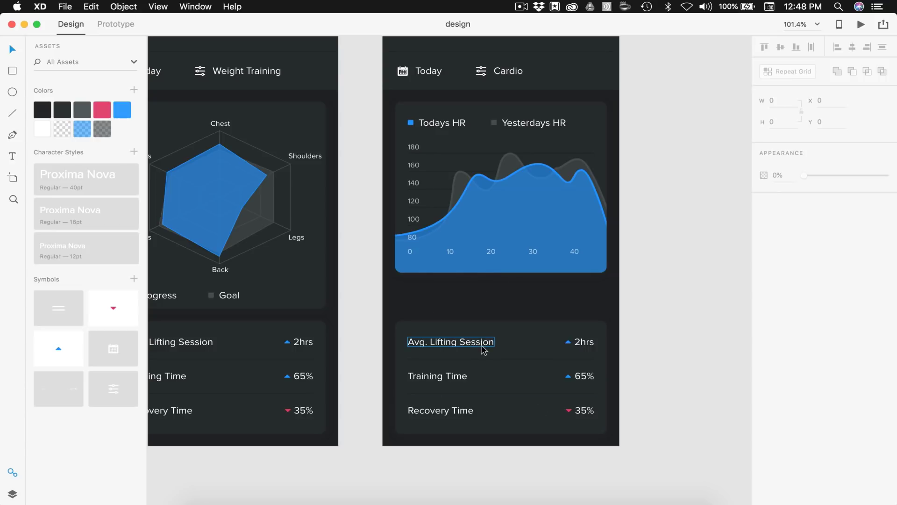
# Group the Cardio artboard's statistics card with its rows and move the group just below the artboard
pyautogui.scroll(-5, 484, 350)
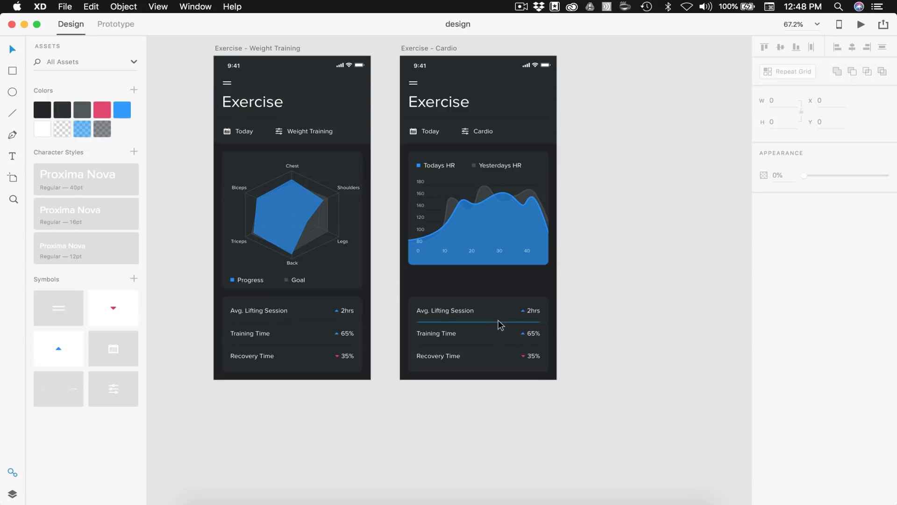
pyautogui.moveTo(575, 400); pyautogui.dragTo(392, 290)
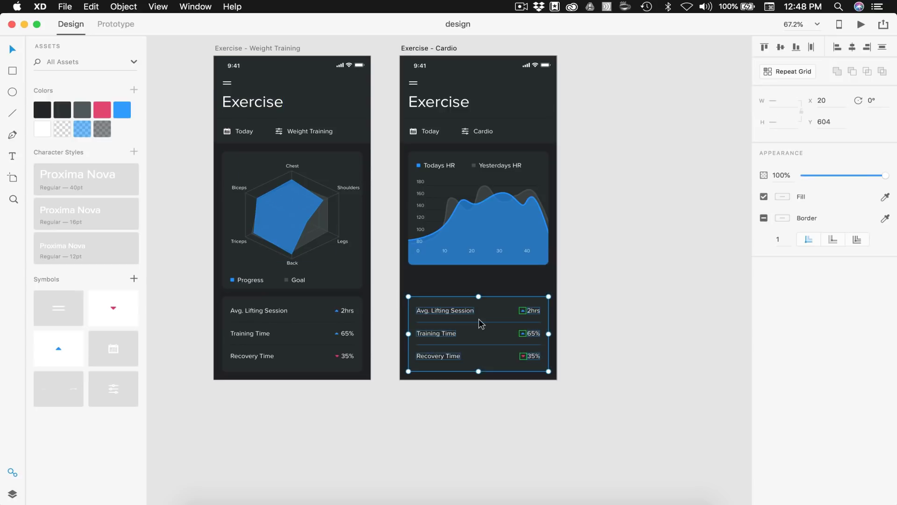
pyautogui.press('super+g')
pyautogui.moveTo(496, 306); pyautogui.dragTo(497, 393)
pyautogui.click(613, 408)
pyautogui.scroll(-2, 613, 407)
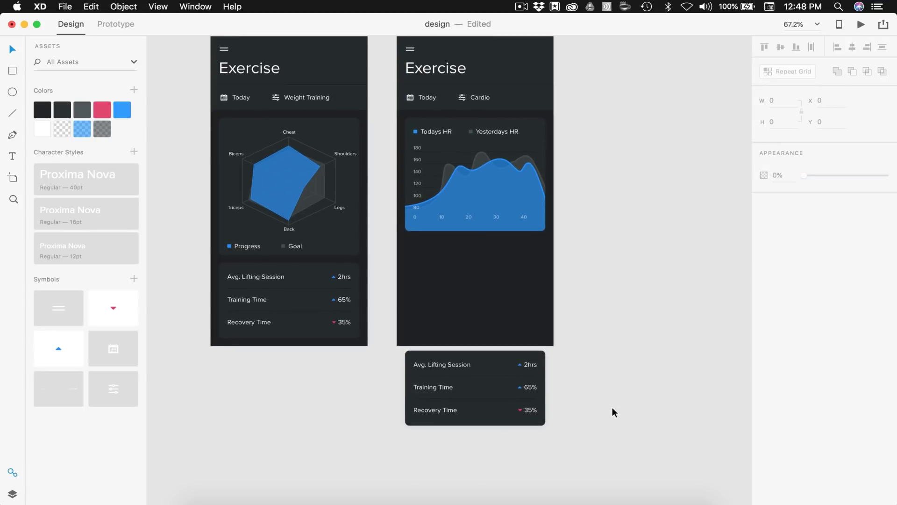
# Copy the empty background of the statistics card onto the Cardio artboard beneath the heart-rate chart, at X 20, Y 544
pyautogui.scroll(2, 613, 408)
pyautogui.moveTo(262, 257); pyautogui.dragTo(453, 227)
pyautogui.scroll(5, 486, 256)
pyautogui.scroll(2, 481, 311)
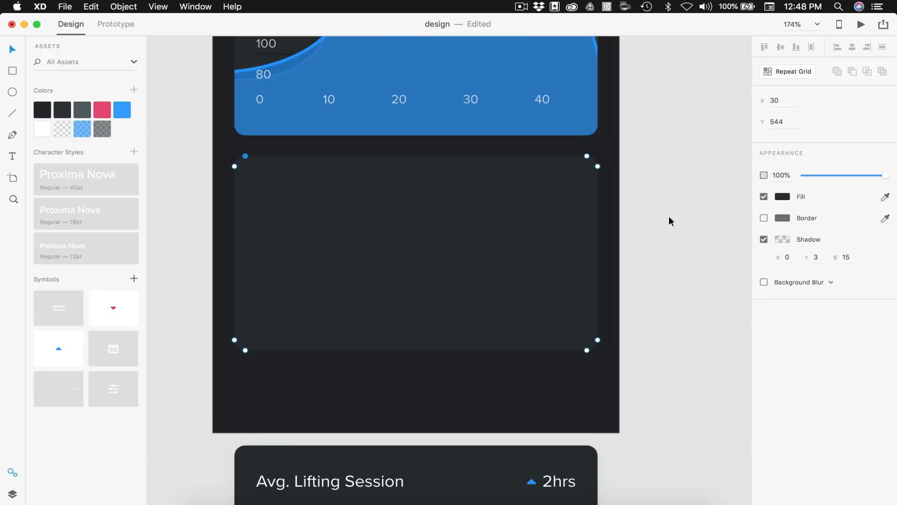
# Set the height of the new empty card beneath the chart to 110 and deselect it
pyautogui.doubleClick(546, 206)
pyautogui.click(789, 121)
pyautogui.write('110')
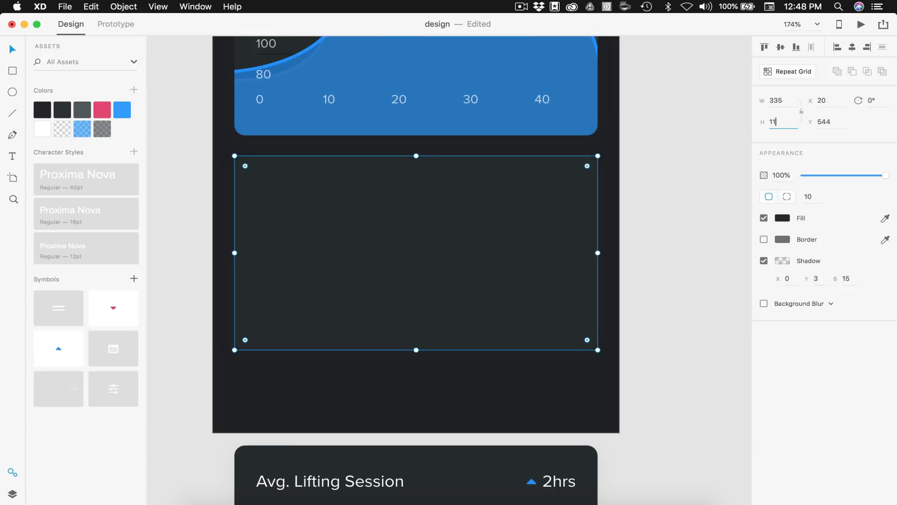
pyautogui.press('Return')
pyautogui.click(681, 248)
pyautogui.scroll(-3, 680, 247)
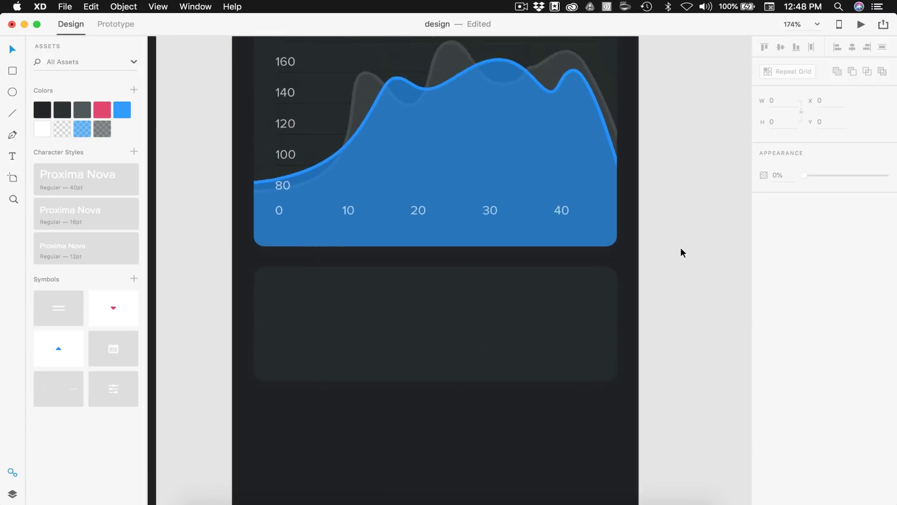
# Copy the "Avg. Lifting Session" label into the new card, aligned with the chart's axis labels at X 40
pyautogui.scroll(2, 680, 252)
pyautogui.hscroll(2, 681, 253)
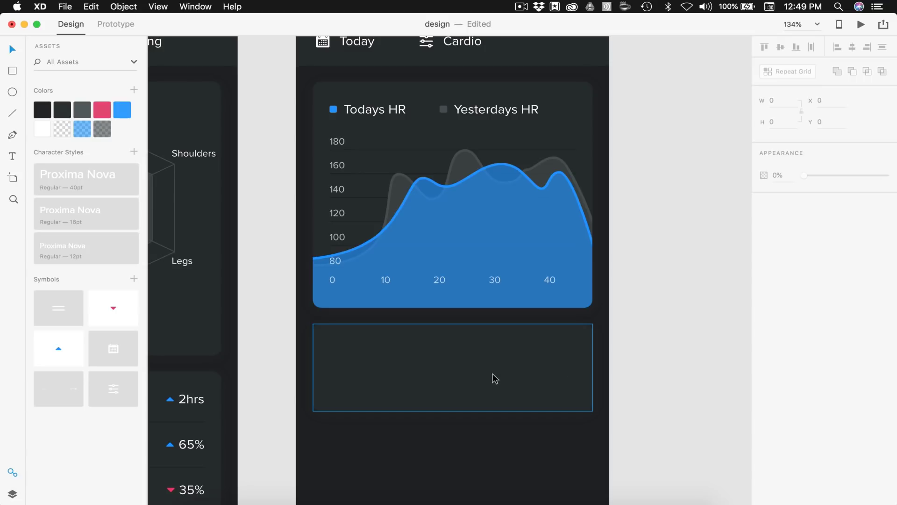
pyautogui.scroll(-5, 495, 379)
pyautogui.hscroll(1, 495, 379)
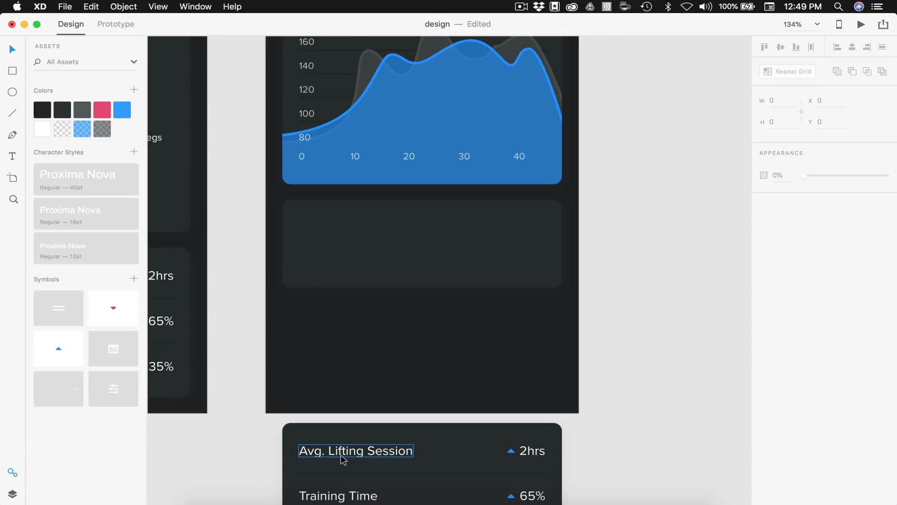
pyautogui.moveTo(345, 453); pyautogui.dragTo(336, 257)
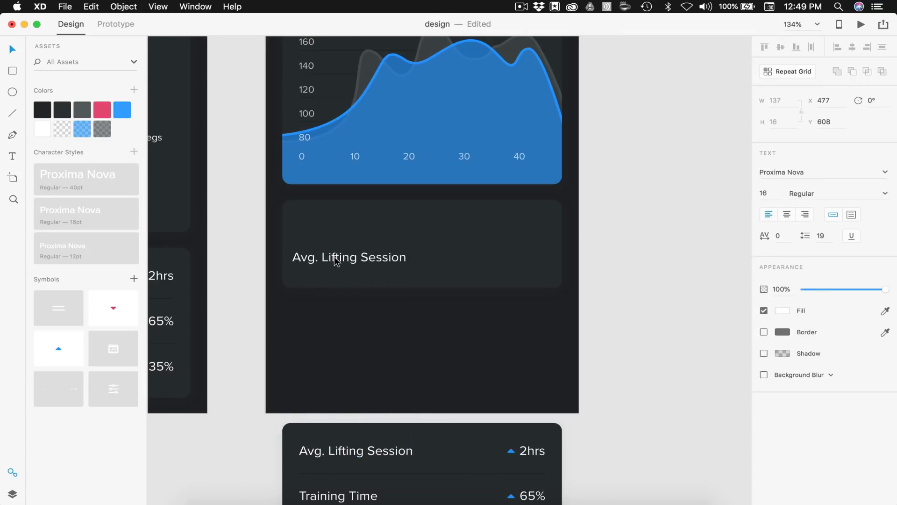
pyautogui.scroll(3, 336, 256)
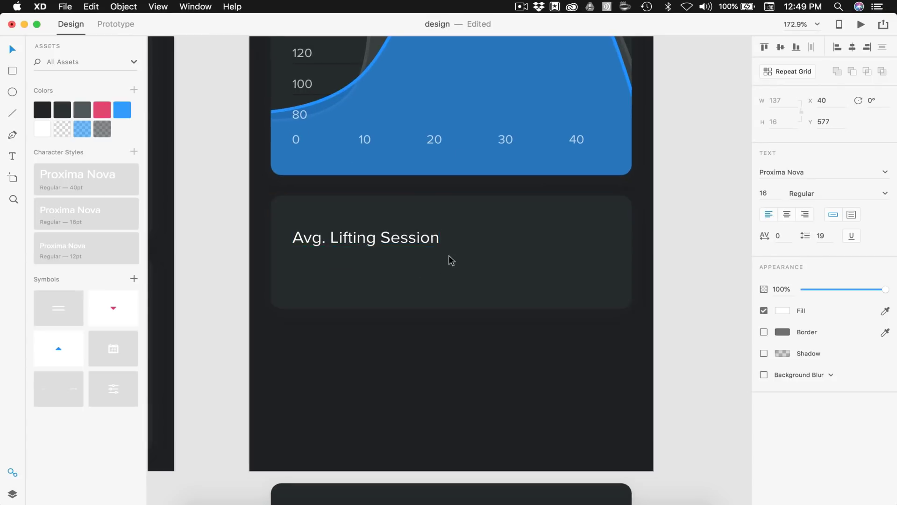
# Nudge the copied label vertically to Y 571, 27 px below the card's top edge, checking its distances to the card
pyautogui.scroll(-1, 448, 260)
pyautogui.press('alt')
pyautogui.press('Up')
pyautogui.press('Up')
pyautogui.press('Up')
pyautogui.press('Up')
pyautogui.press('Up')
pyautogui.press('Up')
pyautogui.press('Up')
pyautogui.press('Up')
pyautogui.press('Up')
pyautogui.press('Up')
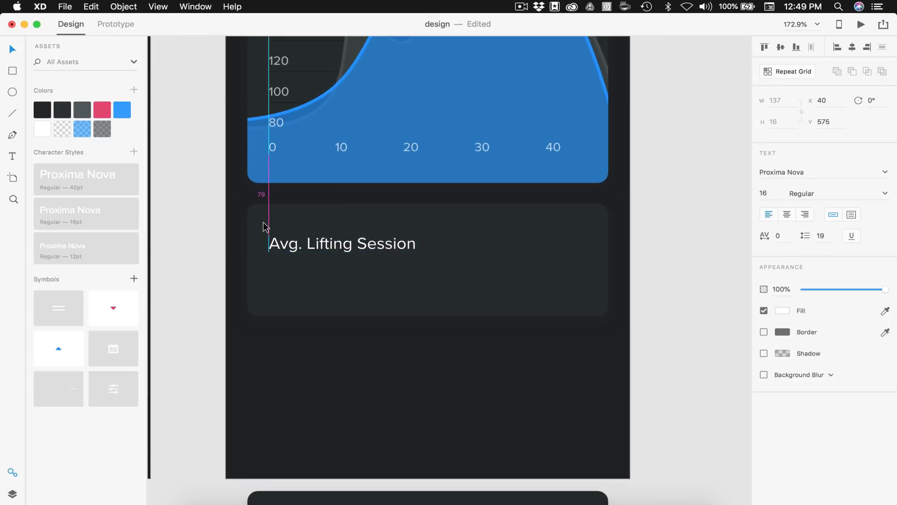
pyautogui.press('alt')
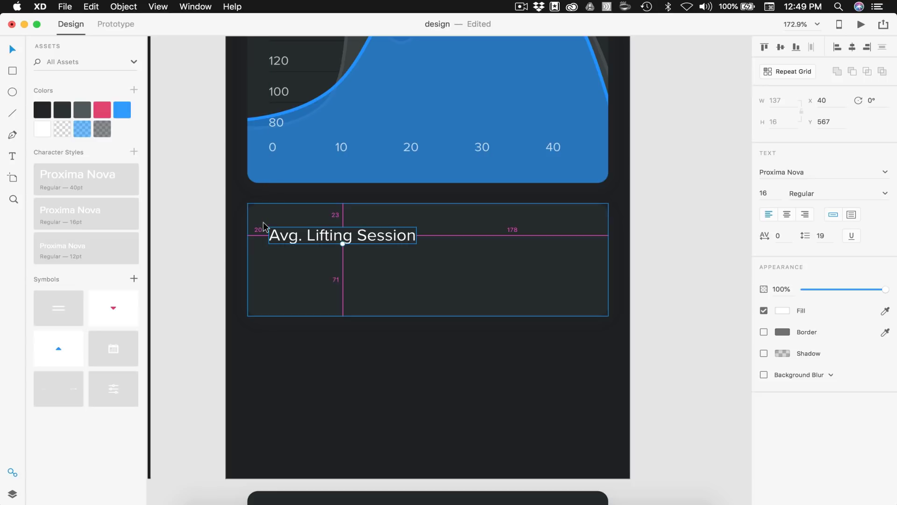
pyautogui.press('Down')
pyautogui.press('Down')
pyautogui.press('Down')
pyautogui.press('Down')
pyautogui.moveTo(263, 226); pyautogui.dragTo(263, 226)
pyautogui.press('alt')
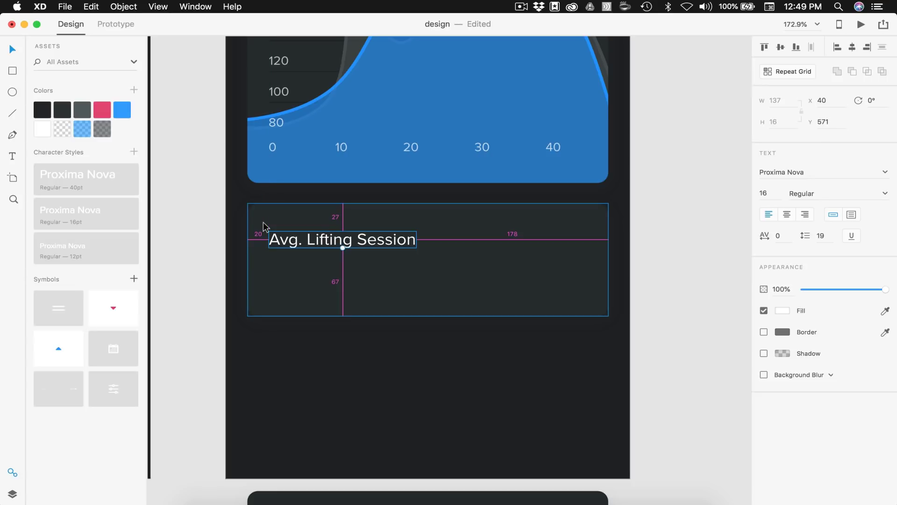
# Change the copied label's text in the new card to "Avg. Daily Heart Rate" and deselect it
pyautogui.doubleClick(296, 238)
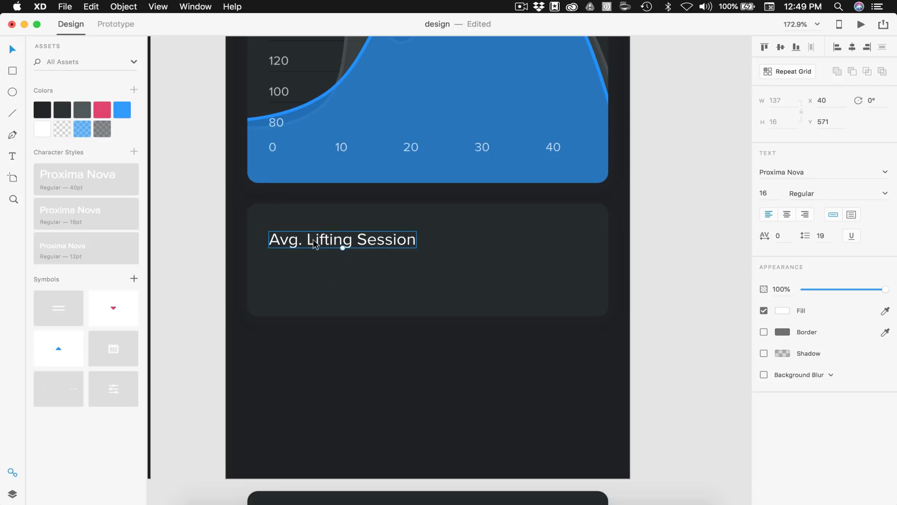
pyautogui.tripleClick(300, 238)
pyautogui.click(307, 239)
pyautogui.press('shift+super+Right')
pyautogui.write('Di')
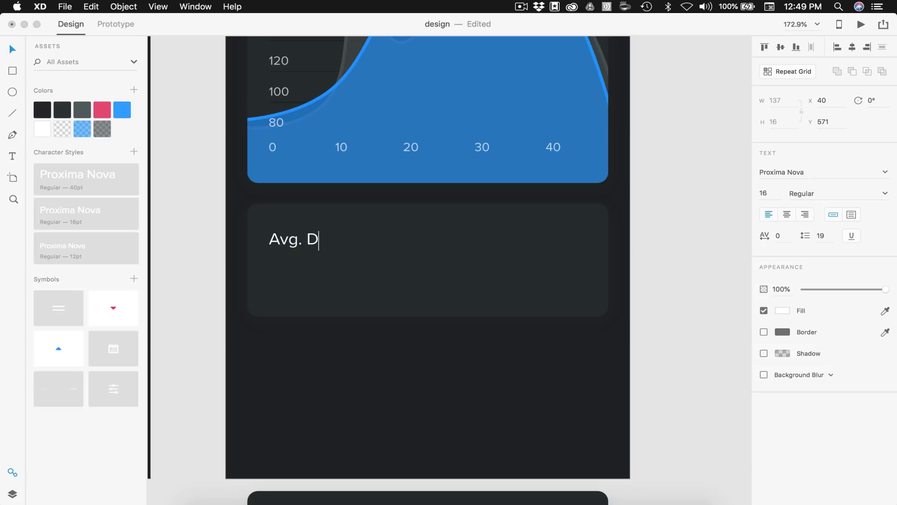
pyautogui.press('BackSpace')
pyautogui.write('aily HEar')
pyautogui.press('BackSpace')
pyautogui.press('BackSpace')
pyautogui.press('BackSpace')
pyautogui.write('ear')
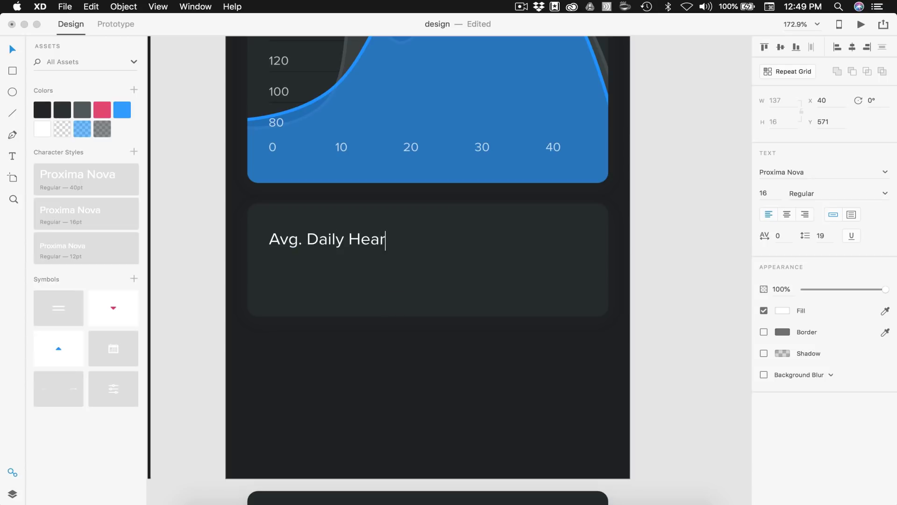
pyautogui.write('t Rate')
pyautogui.click(711, 270)
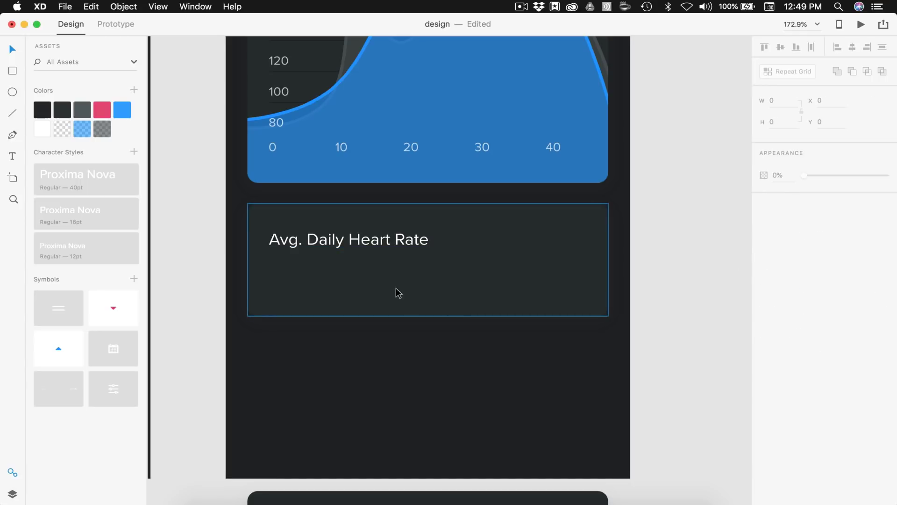
# Copy the blue up arrow and "2hrs" value from the statistics card to beneath the "Avg. Daily Heart Rate" label
pyautogui.scroll(-5, 387, 290)
pyautogui.click(560, 400)
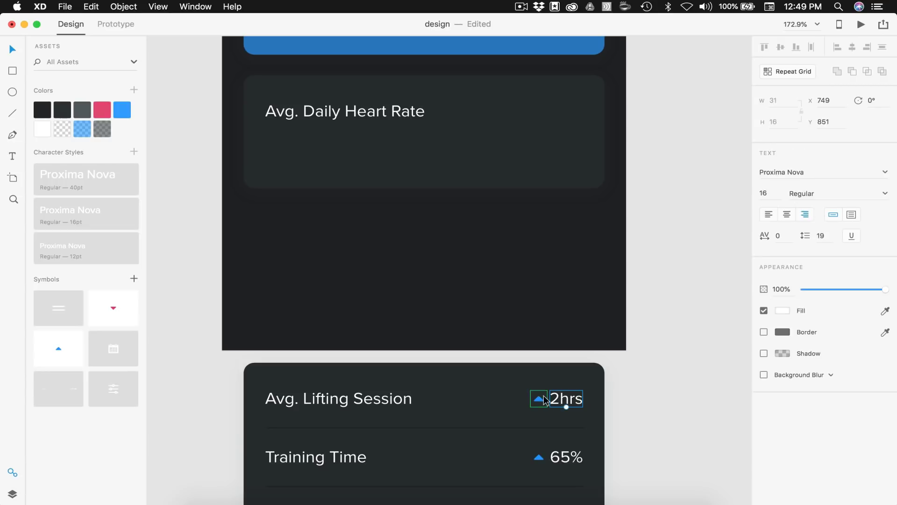
pyautogui.keyDown('shift'); pyautogui.click(539, 398); pyautogui.keyUp('shift')
pyautogui.moveTo(569, 399); pyautogui.dragTo(299, 139)
pyautogui.scroll(5, 299, 139)
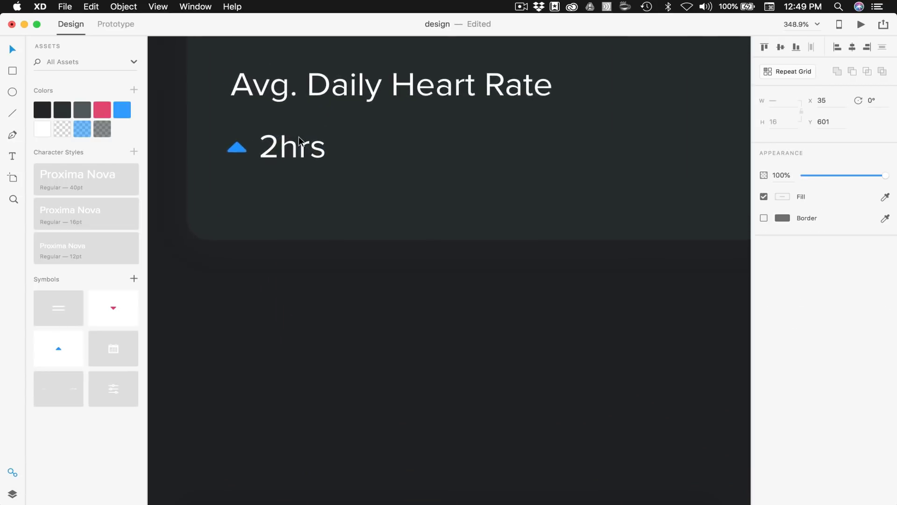
# Nudge the copied arrow and value to X 40, Y 607, aligned with the label and 20 px below it
pyautogui.press('Down')
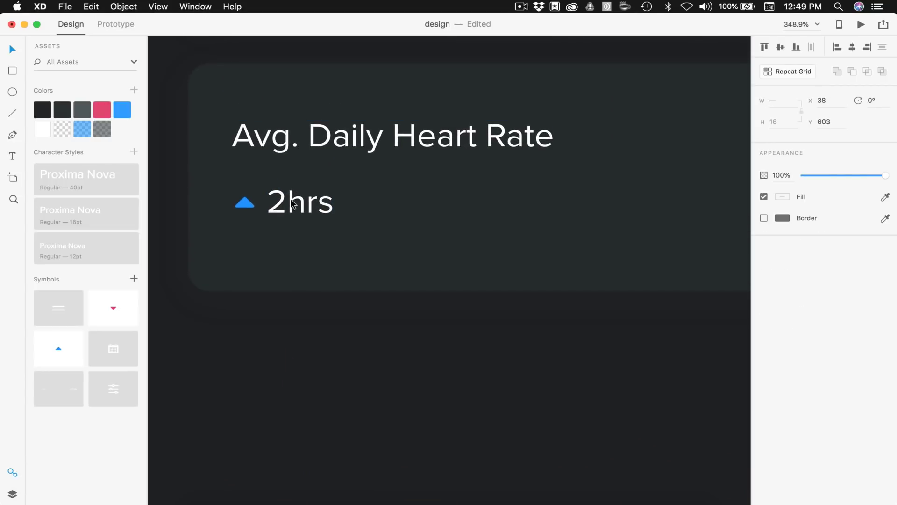
pyautogui.press('Down')
pyautogui.press('Down')
pyautogui.press('Down')
pyautogui.press('Down')
pyautogui.press('Down')
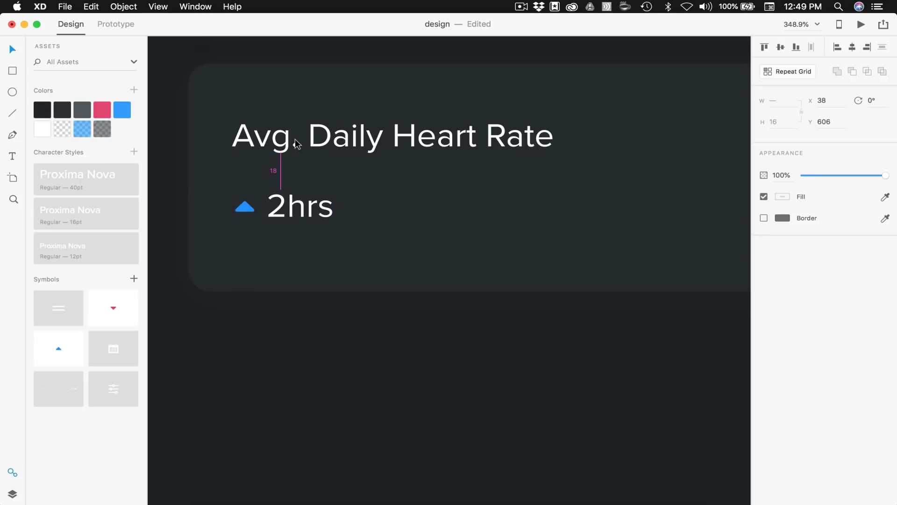
pyautogui.press('Right')
pyautogui.press('Right')
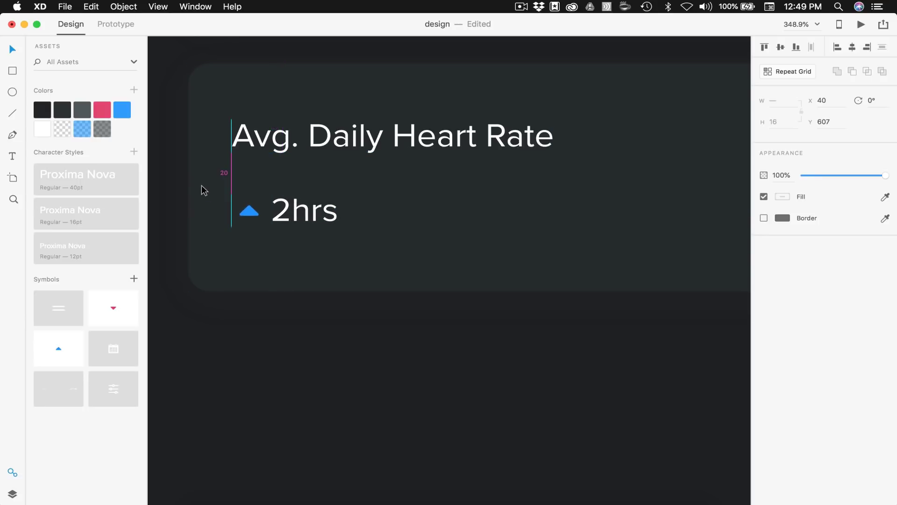
# Change the "2hrs" value to "140 bpm" with left alignment and deselect it
pyautogui.doubleClick(301, 213)
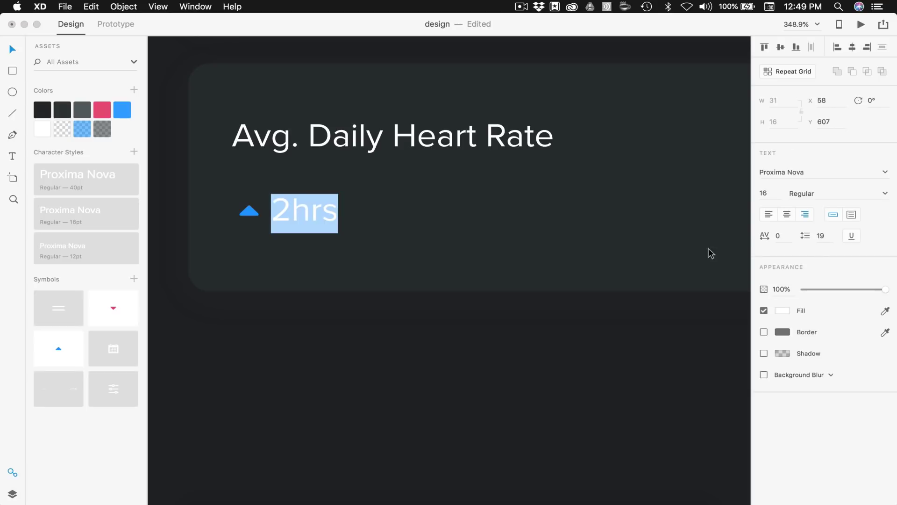
pyautogui.write('140')
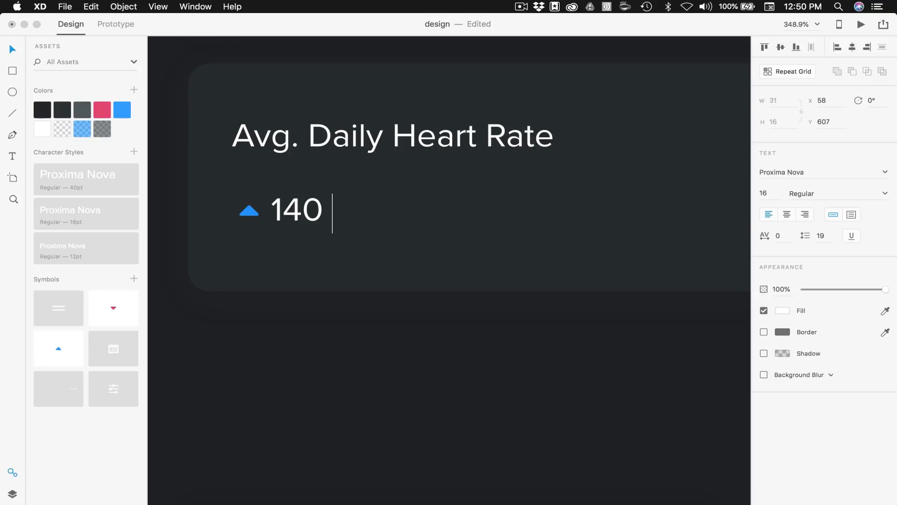
pyautogui.write(' bpm')
pyautogui.press('Escape')
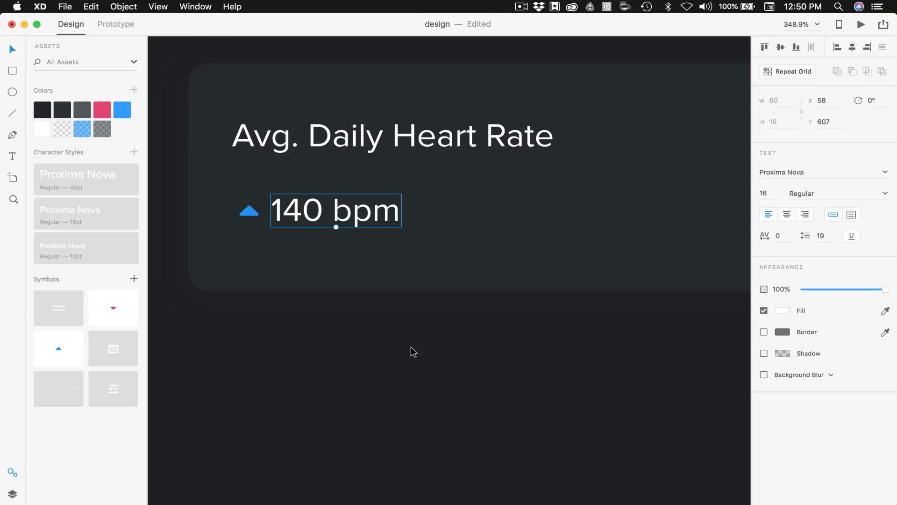
pyautogui.click(411, 347)
# Replace the blue up arrow beside "140 bpm" with the red down arrow symbol at X 40, Y 607
pyautogui.scroll(-5, 411, 346)
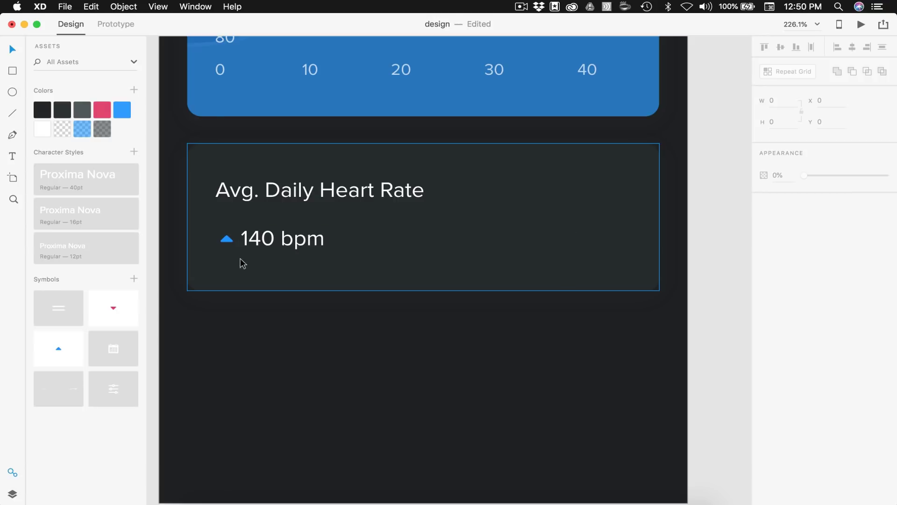
pyautogui.scroll(3, 240, 261)
pyautogui.click(228, 241)
pyautogui.press('Delete')
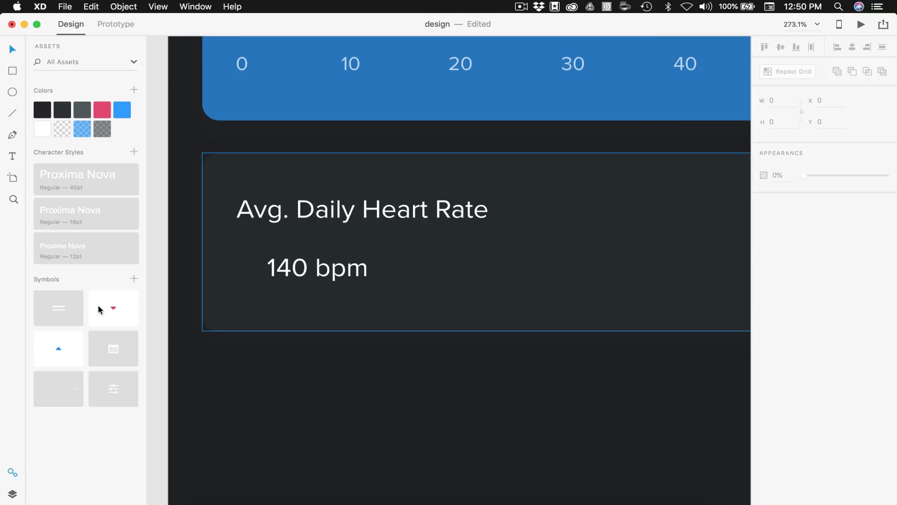
pyautogui.moveTo(98, 308); pyautogui.dragTo(233, 249)
pyautogui.scroll(3, 262, 295)
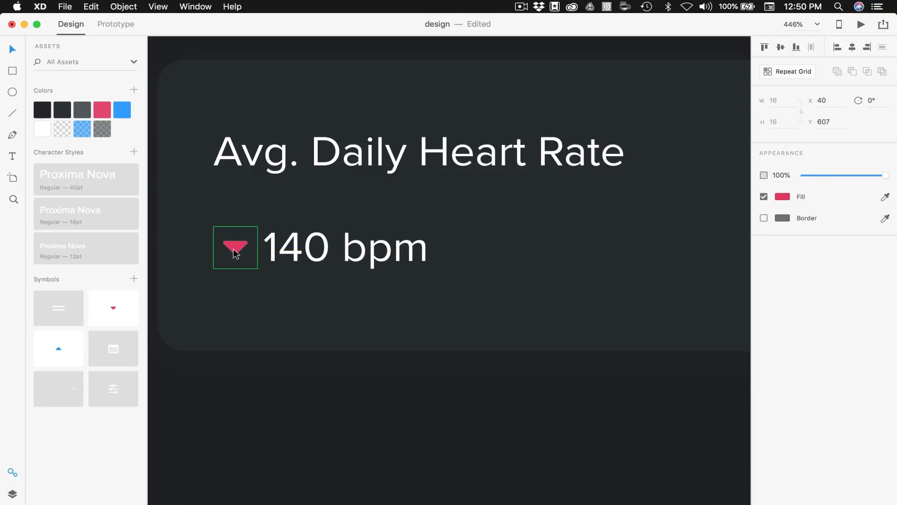
pyautogui.scroll(-5, 233, 263)
pyautogui.scroll(-3, 302, 268)
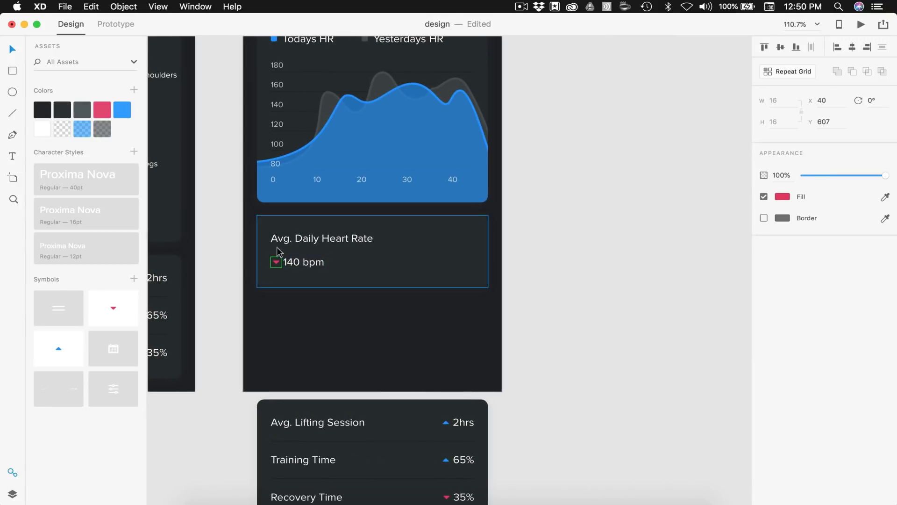
pyautogui.scroll(3, 410, 280)
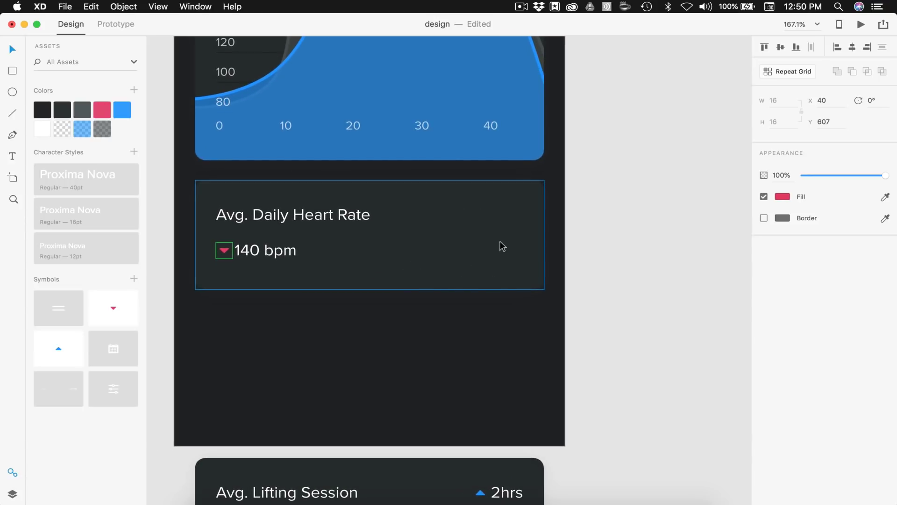
pyautogui.click(583, 264)
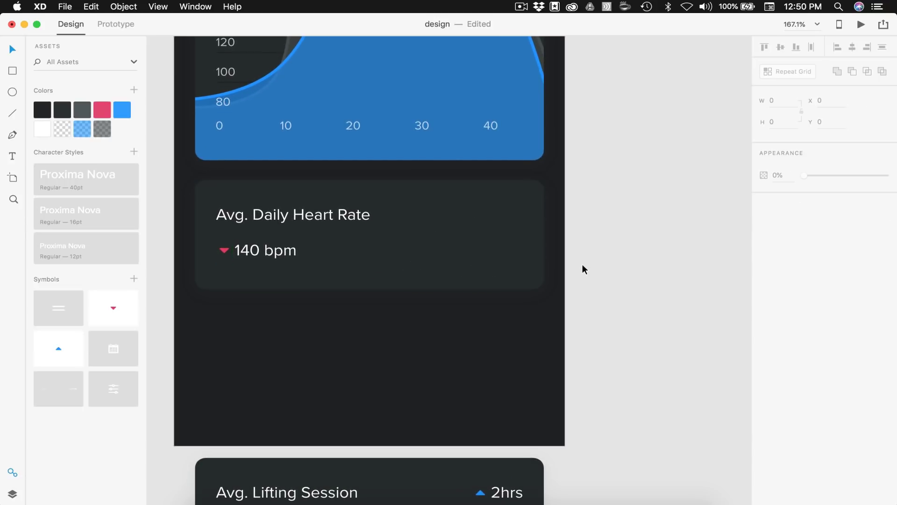
# Draw a narrow rectangle in the empty area beneath the heart-rate card and size it 8 wide by 40 high
pyautogui.scroll(1, 583, 264)
pyautogui.scroll(-2, 547, 234)
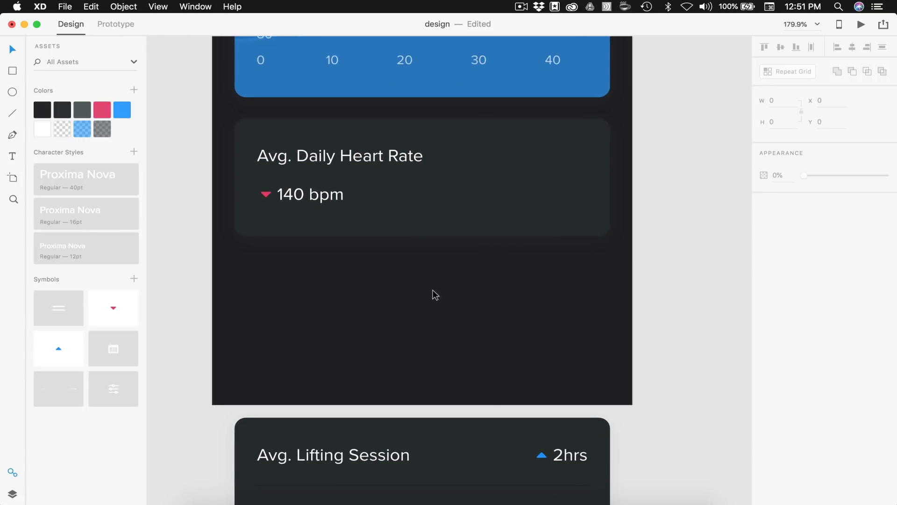
pyautogui.scroll(3, 499, 290)
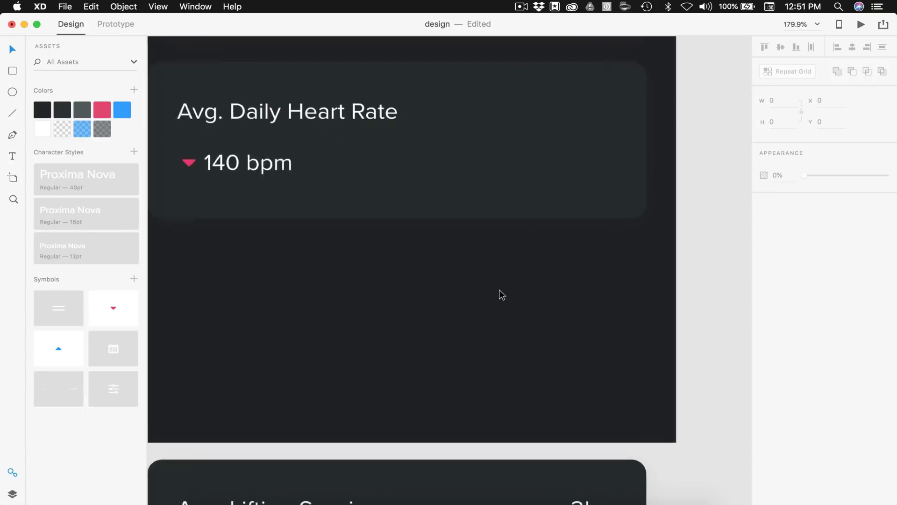
pyautogui.click(13, 71)
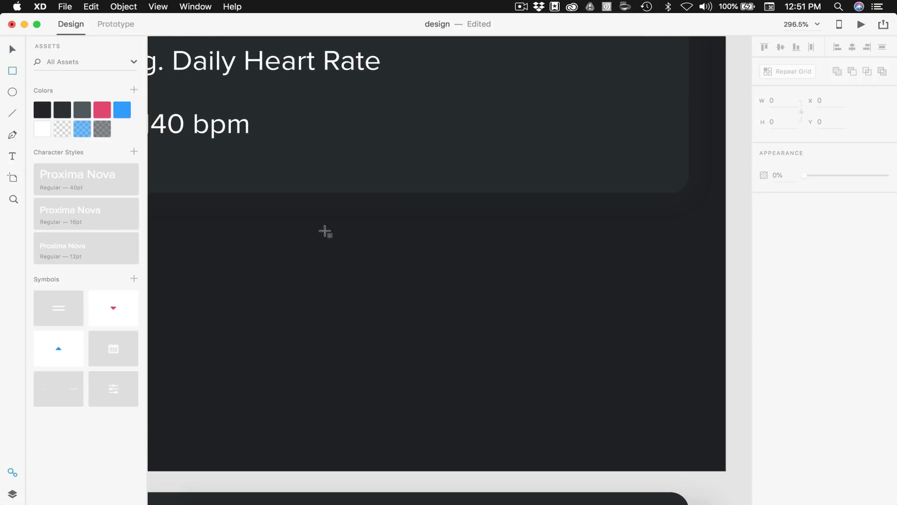
pyautogui.moveTo(396, 245); pyautogui.dragTo(419, 319)
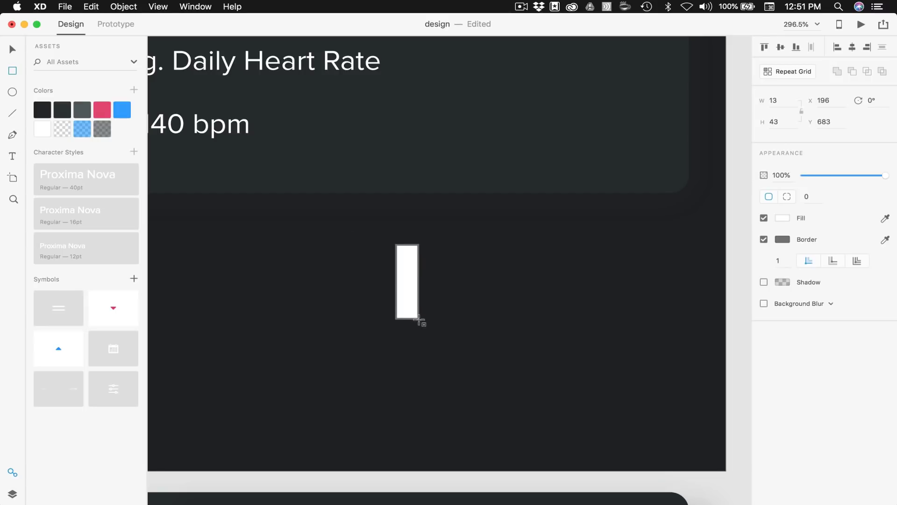
pyautogui.click(774, 101)
pyautogui.write('8')
pyautogui.click(749, 122)
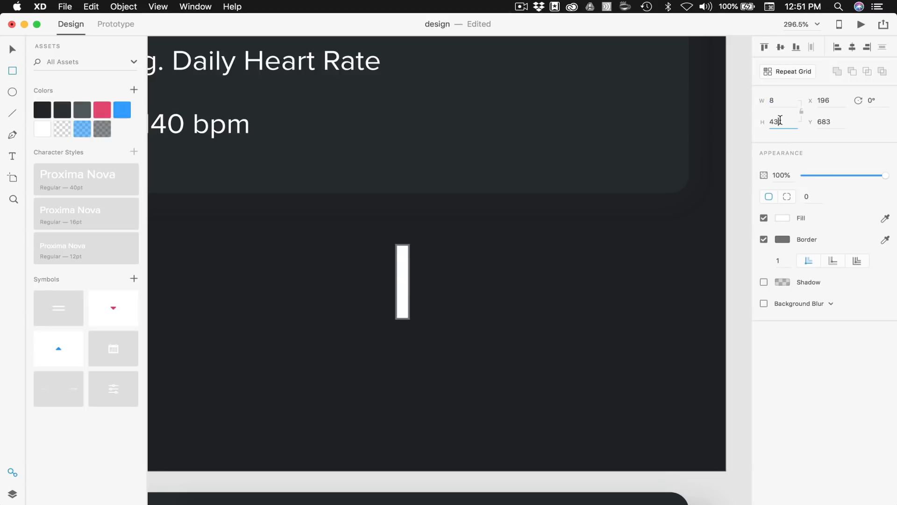
pyautogui.write('40')
pyautogui.press('Return')
# Remove the bar's border, fill it with the saved red color and move it to X 204, Y 702
pyautogui.click(765, 240)
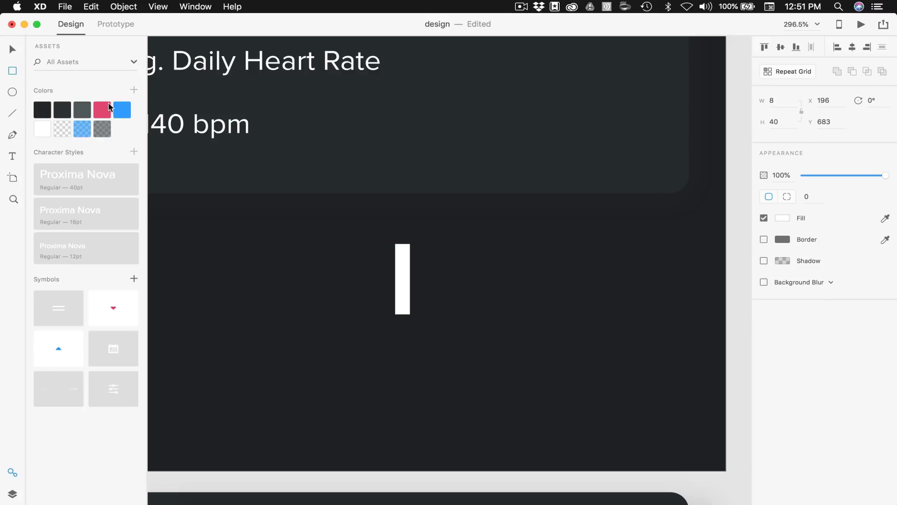
pyautogui.click(102, 105)
pyautogui.scroll(-2, 452, 343)
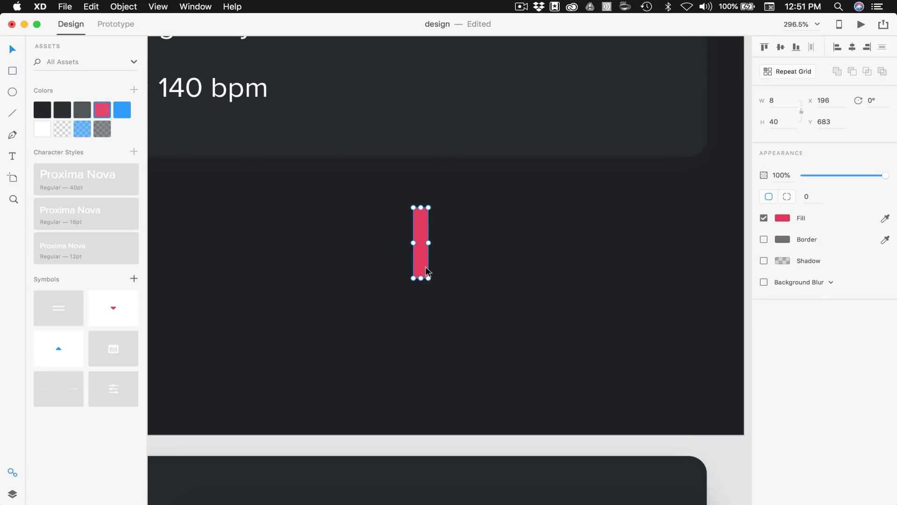
pyautogui.moveTo(425, 267); pyautogui.dragTo(437, 295)
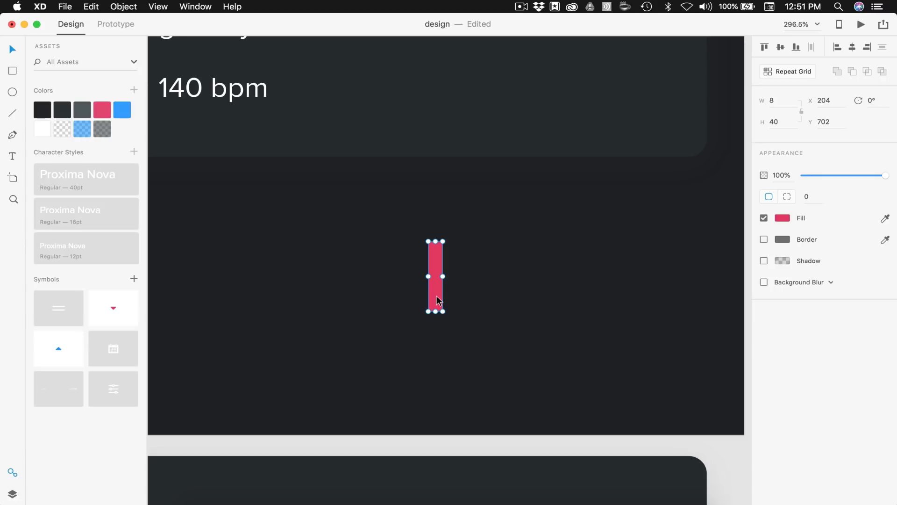
pyautogui.click(471, 301)
# Repeat the red bar horizontally in a repeat grid of ten bars with 1 px gaps, 90 px wide overall
pyautogui.scroll(3, 448, 299)
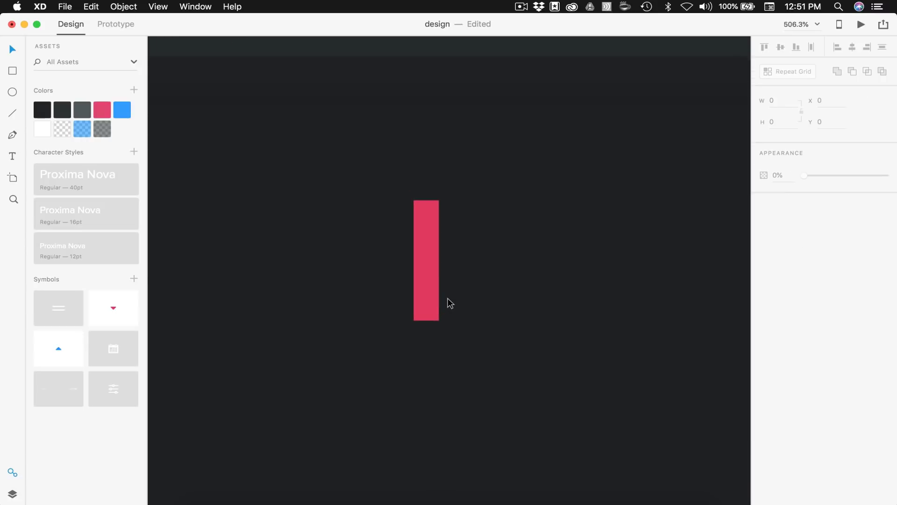
pyautogui.click(422, 282)
pyautogui.scroll(-3, 422, 283)
pyautogui.click(791, 67)
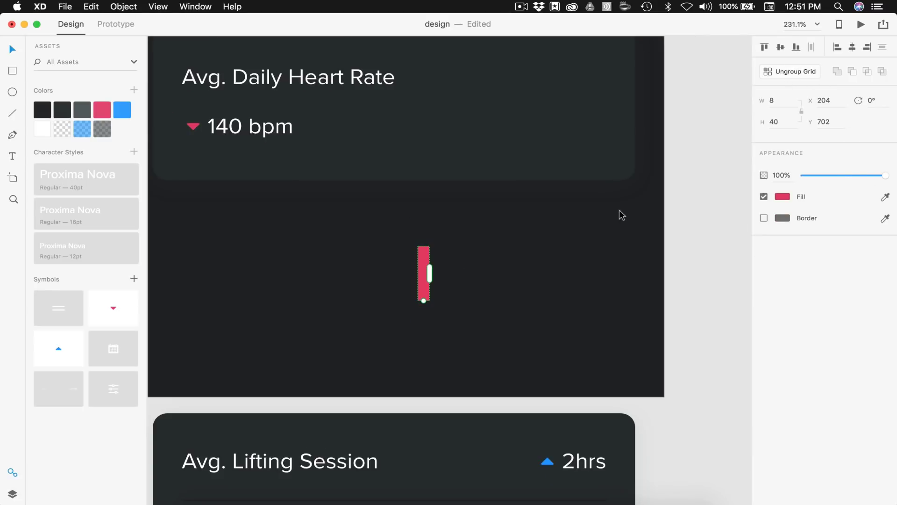
pyautogui.hscroll(2, 621, 215)
pyautogui.moveTo(391, 280); pyautogui.dragTo(538, 281)
pyautogui.moveTo(437, 281); pyautogui.dragTo(380, 283)
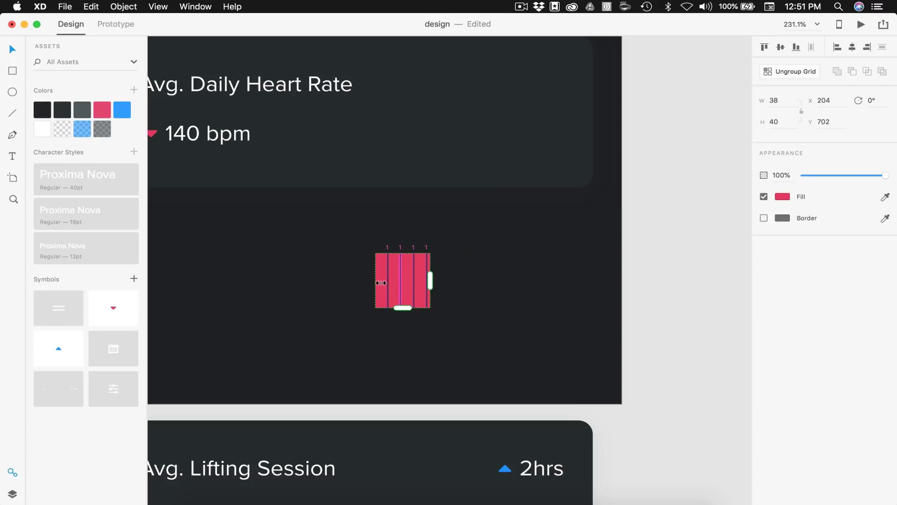
pyautogui.moveTo(436, 280); pyautogui.dragTo(504, 289)
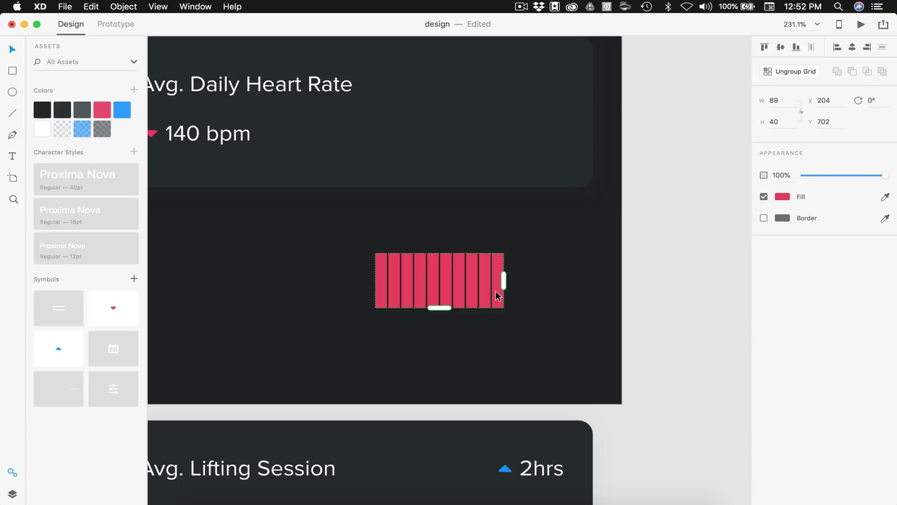
pyautogui.scroll(3, 497, 295)
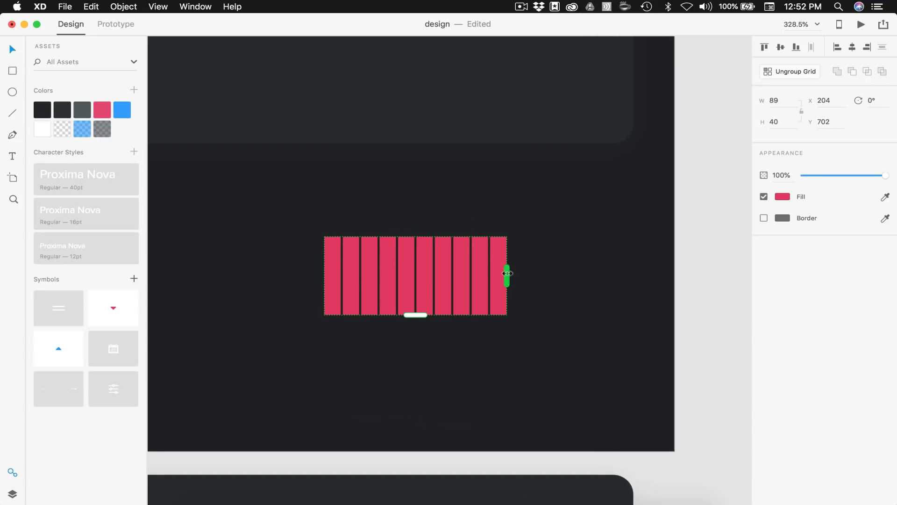
pyautogui.moveTo(508, 273)
pyautogui.mouseDown()
pyautogui.moveTo(533, 273)
pyautogui.moveTo(508, 273)
pyautogui.mouseUp()
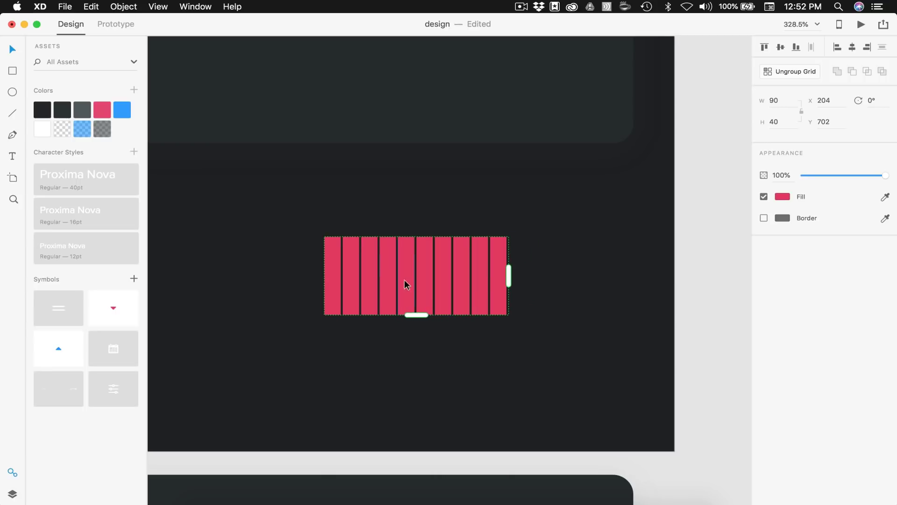
# Ungroup the repeat grid into separate bars and select the fourth bar
pyautogui.click(787, 70)
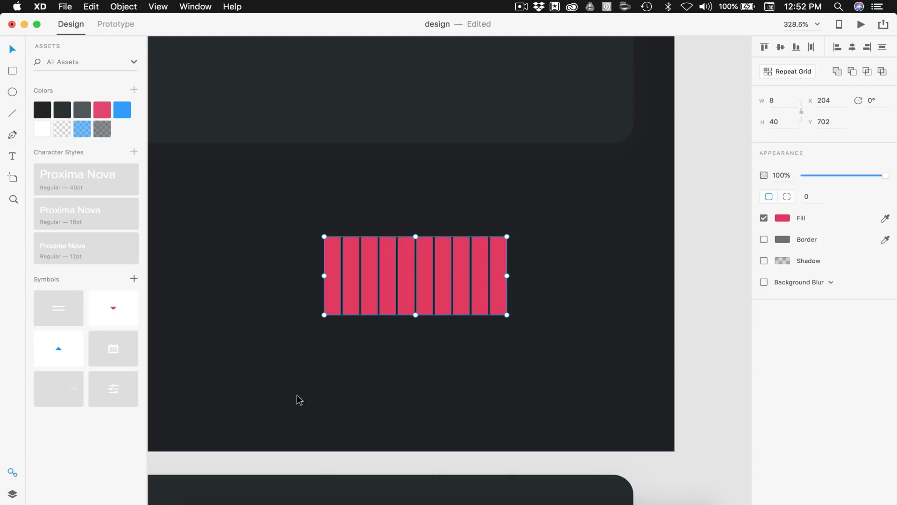
pyautogui.click(354, 380)
pyautogui.scroll(3, 407, 328)
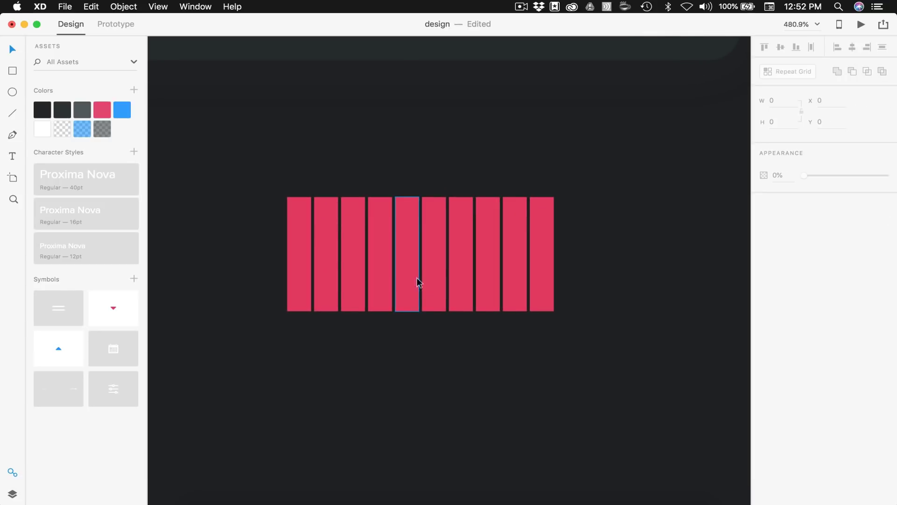
pyautogui.click(380, 255)
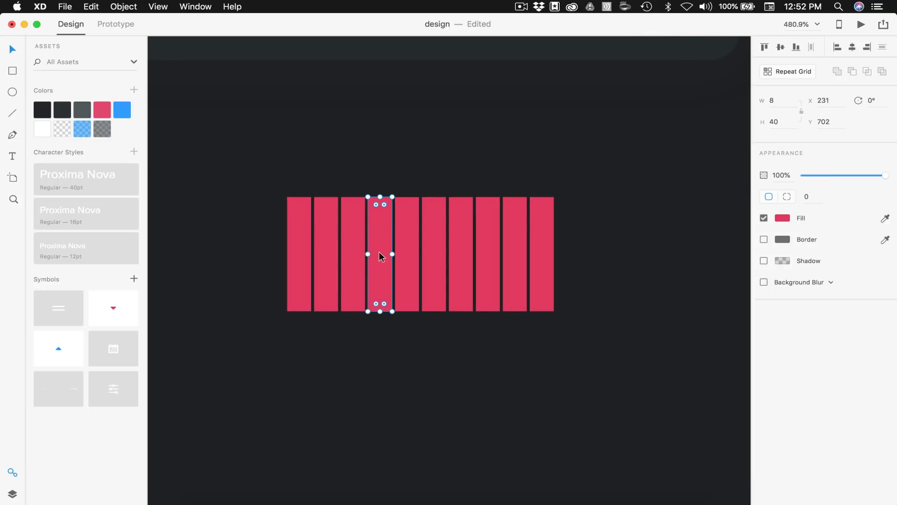
# Shorten the first three bars from their top edges to varied heights, with the second lowest and the third about 31 high
pyautogui.click(352, 243)
pyautogui.moveTo(353, 196); pyautogui.dragTo(327, 254)
pyautogui.click(326, 204)
pyautogui.click(305, 219)
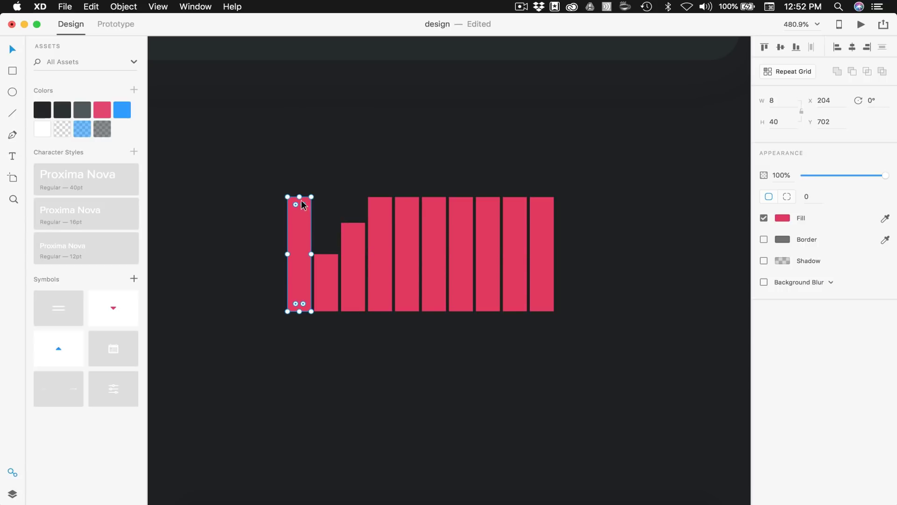
pyautogui.moveTo(300, 195); pyautogui.dragTo(300, 231)
# Shorten the fifth, sixth, eighth, ninth and tenth bars from their top edges to varied heights, making the tenth about 34 high
pyautogui.click(407, 216)
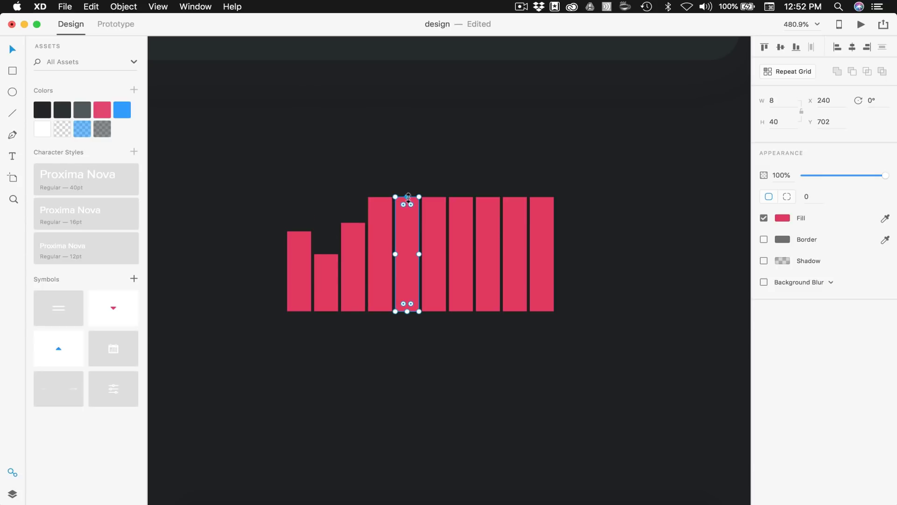
pyautogui.moveTo(408, 196); pyautogui.dragTo(434, 231)
pyautogui.click(437, 201)
pyautogui.click(460, 233)
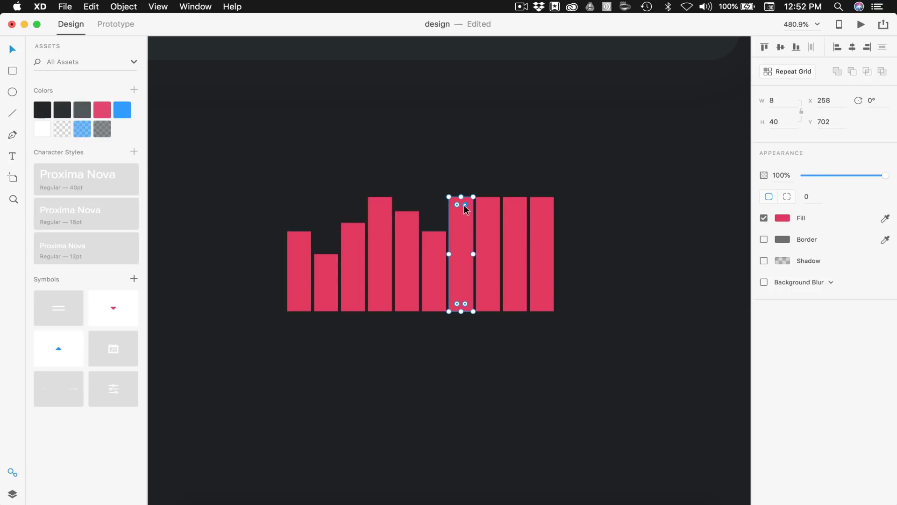
pyautogui.click(488, 201)
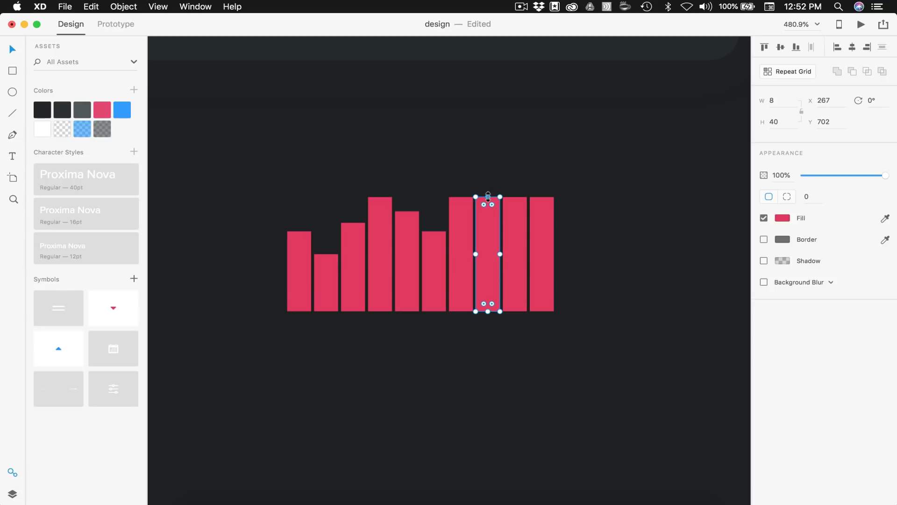
pyautogui.moveTo(488, 196); pyautogui.dragTo(488, 246)
pyautogui.click(513, 204)
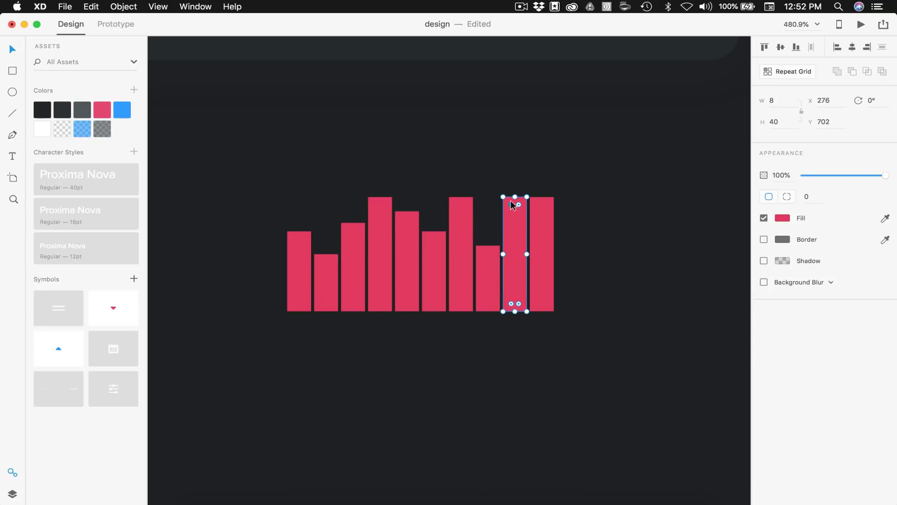
pyautogui.moveTo(516, 195); pyautogui.dragTo(514, 240)
pyautogui.click(540, 202)
pyautogui.moveTo(541, 198); pyautogui.dragTo(542, 212)
pyautogui.click(627, 287)
# Narrow the tenth bar from its right edge to 6 wide
pyautogui.hscroll(-2, 627, 287)
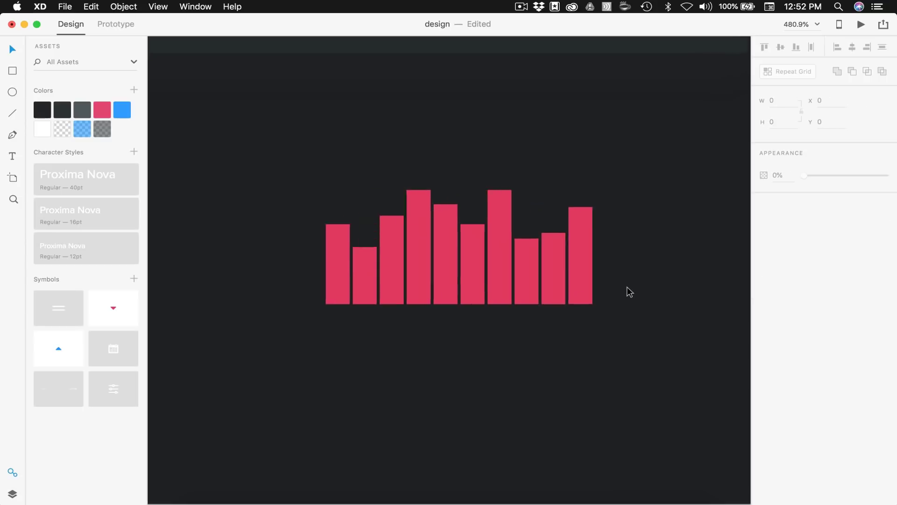
pyautogui.hscroll(-2, 627, 287)
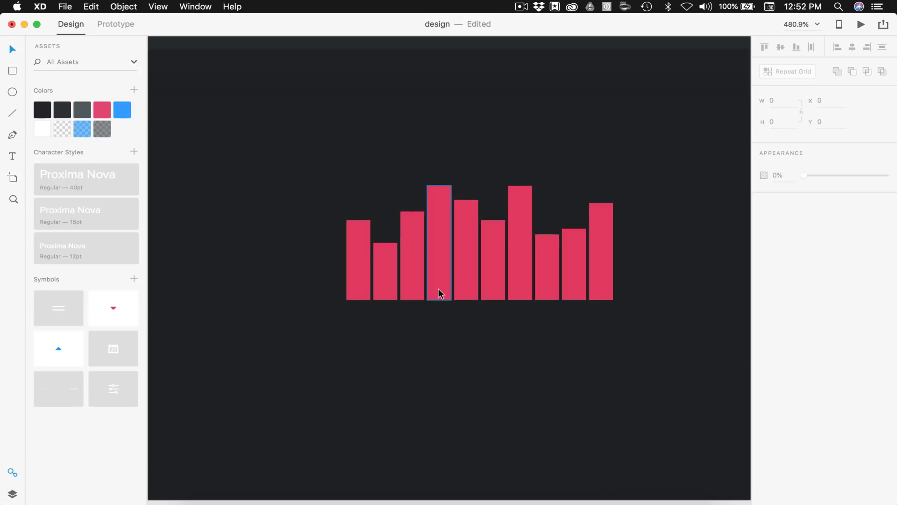
pyautogui.click(607, 248)
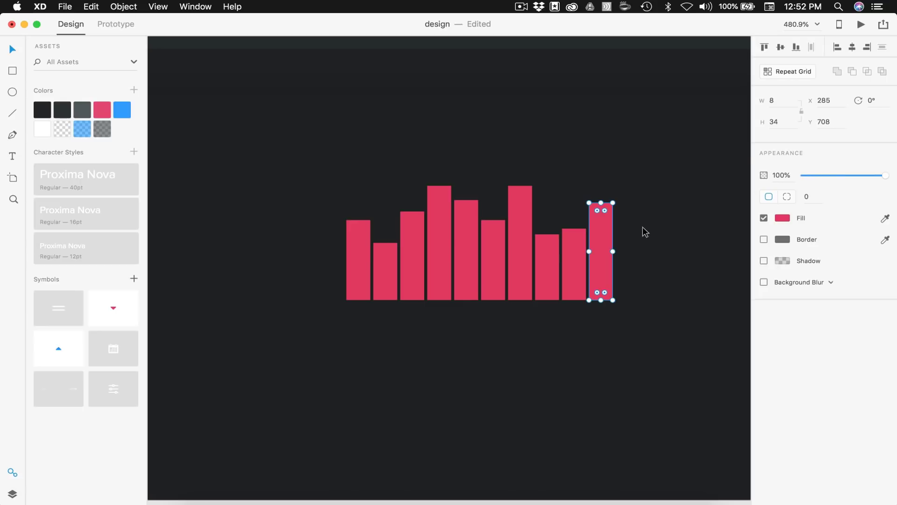
pyautogui.scroll(5, 587, 307)
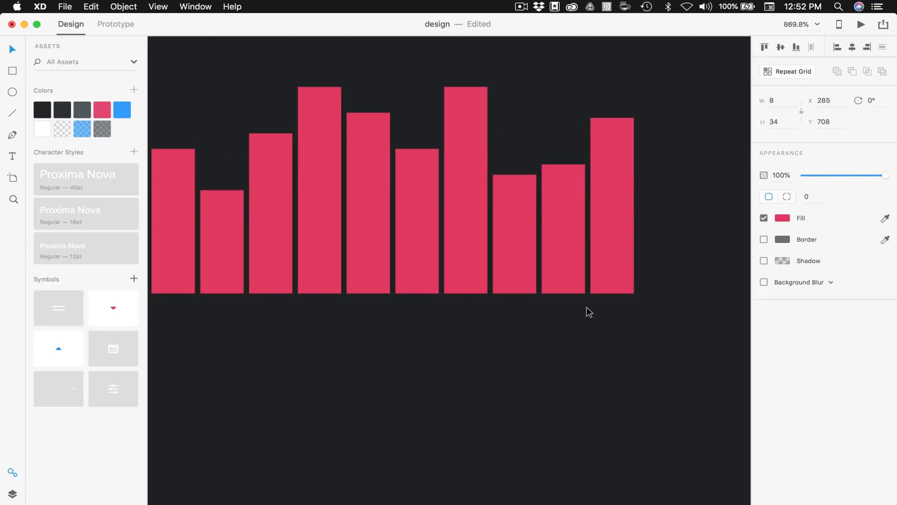
pyautogui.hscroll(3, 578, 271)
pyautogui.moveTo(568, 236); pyautogui.dragTo(562, 235)
pyautogui.click(611, 263)
pyautogui.scroll(-3, 611, 262)
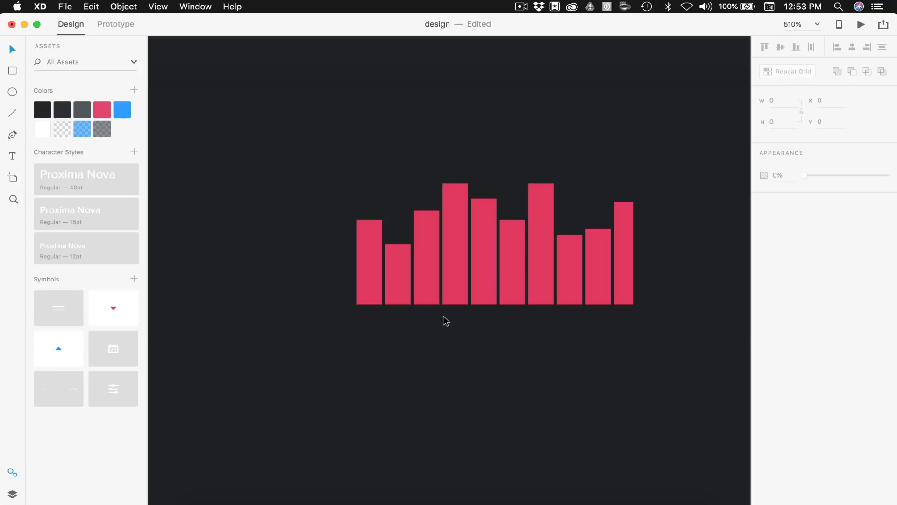
# Narrow the third bar from its left edge to match the width of the last bar
pyautogui.click(430, 292)
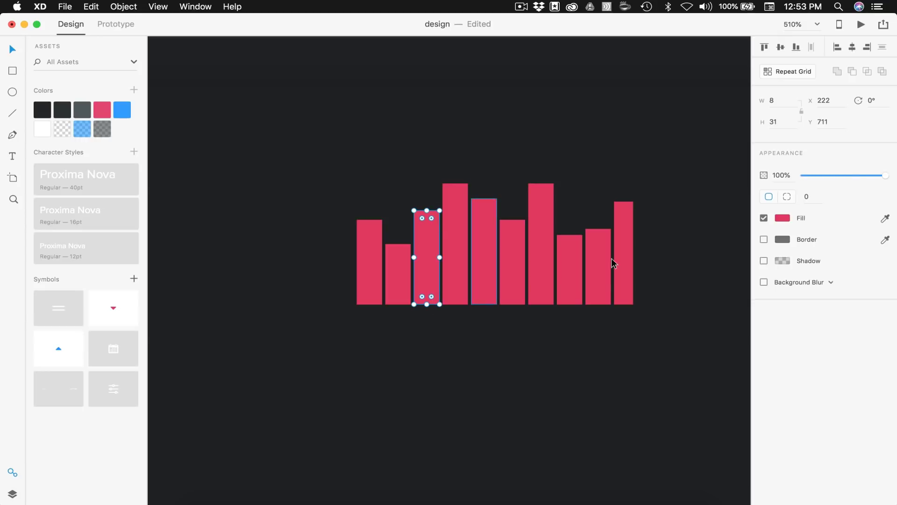
pyautogui.scroll(5, 395, 272)
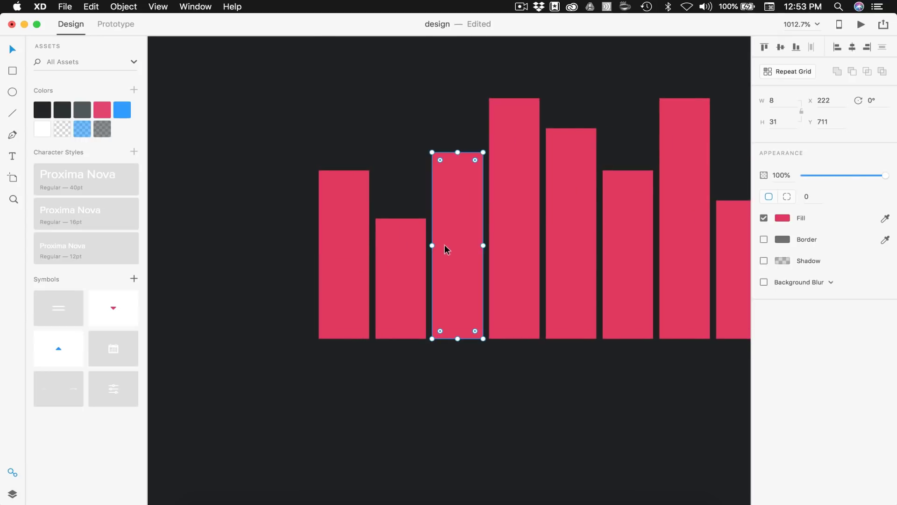
pyautogui.moveTo(432, 246); pyautogui.dragTo(444, 247)
# Shift the first two bars together toward the third to close the widened gap, placing them at X 206
pyautogui.click(400, 266)
pyautogui.keyDown('shift'); pyautogui.click(337, 236); pyautogui.keyUp('shift')
pyautogui.moveTo(337, 237); pyautogui.dragTo(349, 236)
pyautogui.hscroll(5, 349, 236)
pyautogui.scroll(-5, 348, 237)
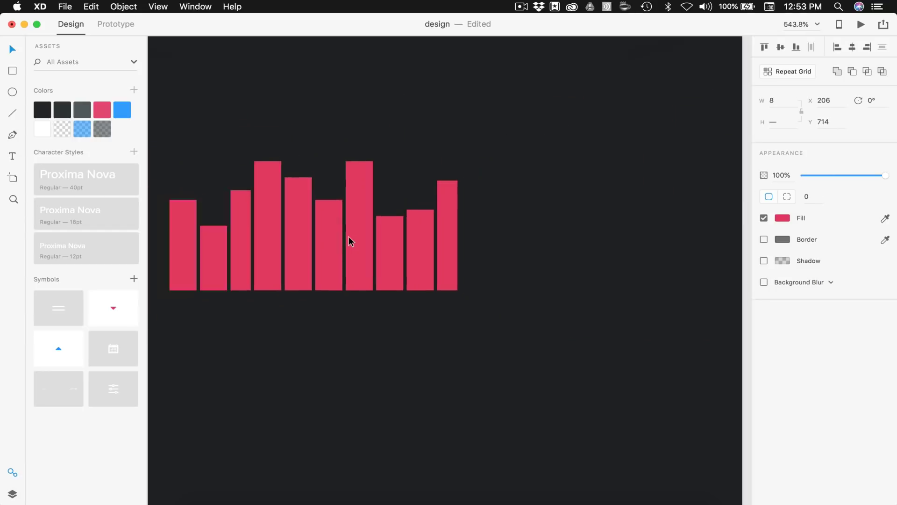
pyautogui.scroll(-5, 363, 371)
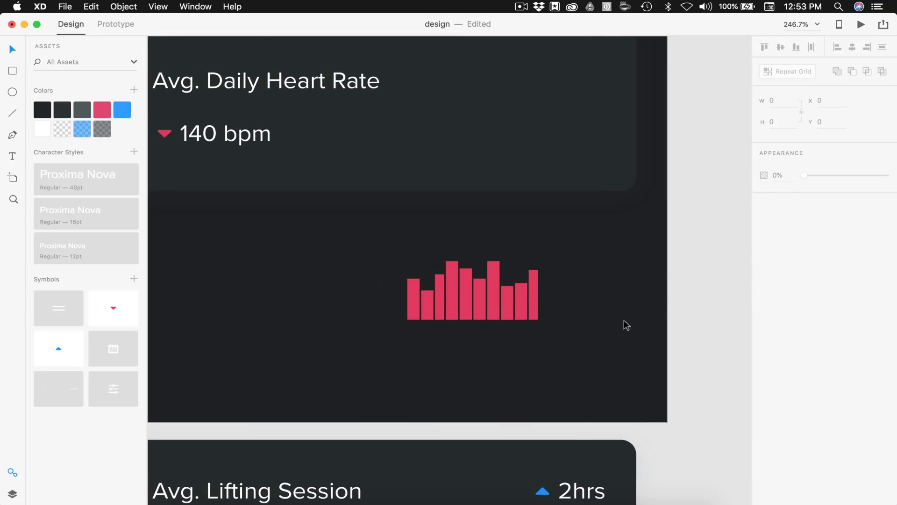
# Shorten the last bar to 31 high and fill it with the saved dark gray color
pyautogui.scroll(5, 479, 314)
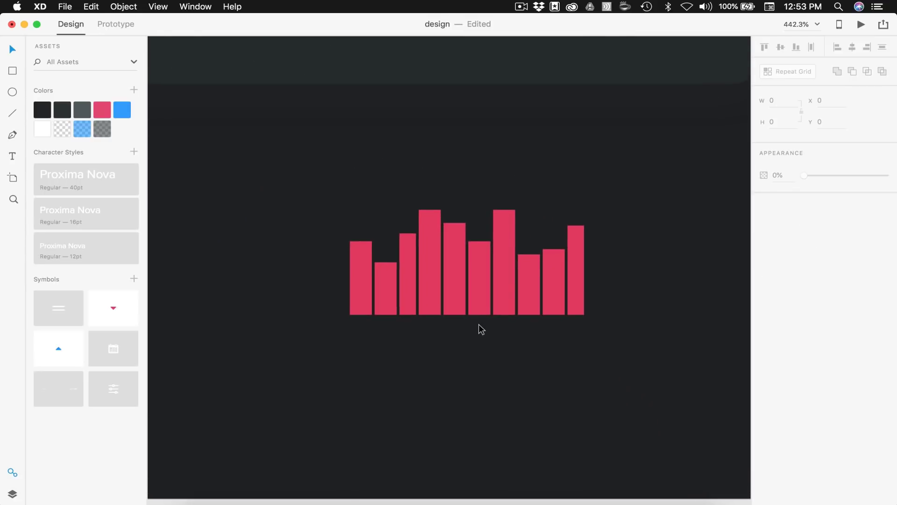
pyautogui.scroll(-2, 401, 317)
pyautogui.scroll(3, 487, 318)
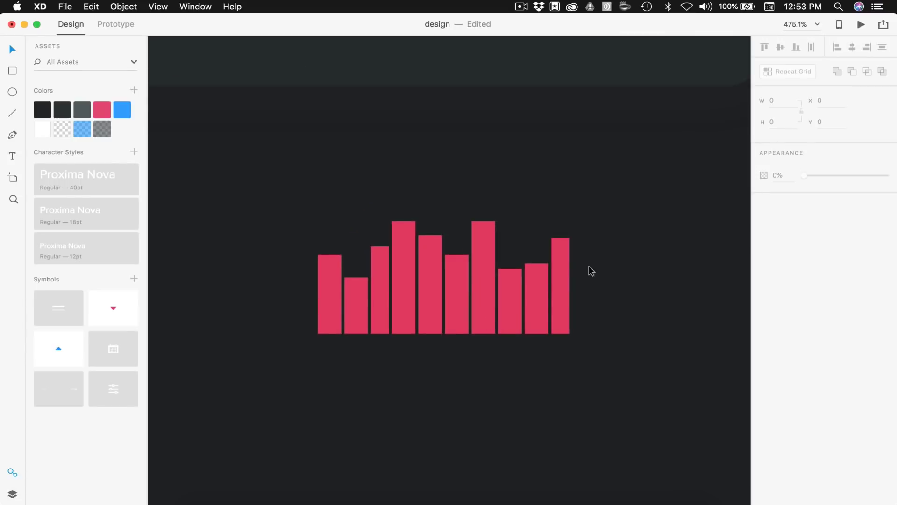
pyautogui.click(562, 256)
pyautogui.moveTo(561, 238); pyautogui.dragTo(561, 246)
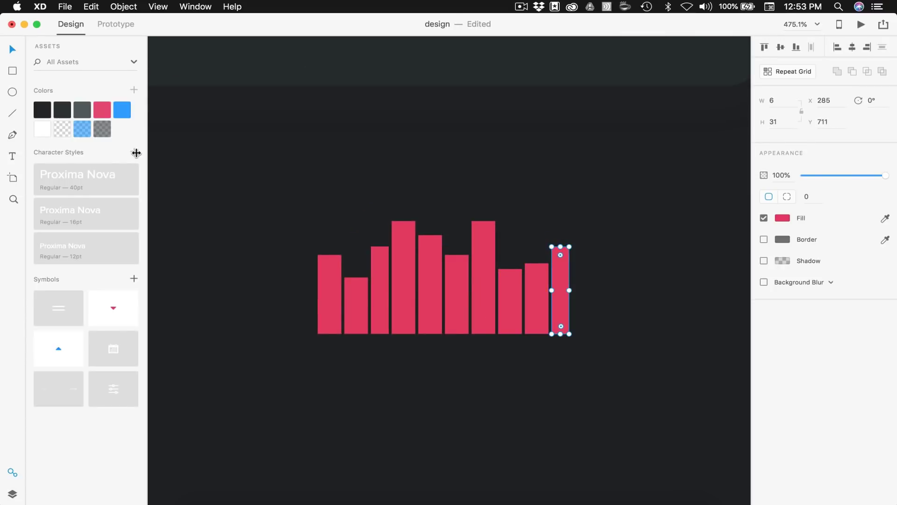
pyautogui.click(82, 110)
pyautogui.hscroll(-3, 518, 407)
pyautogui.scroll(-2, 519, 407)
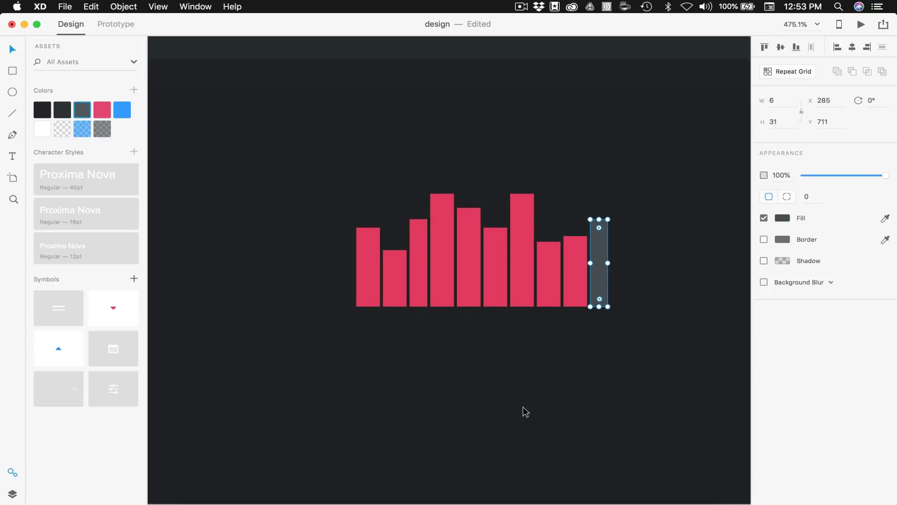
pyautogui.click(671, 346)
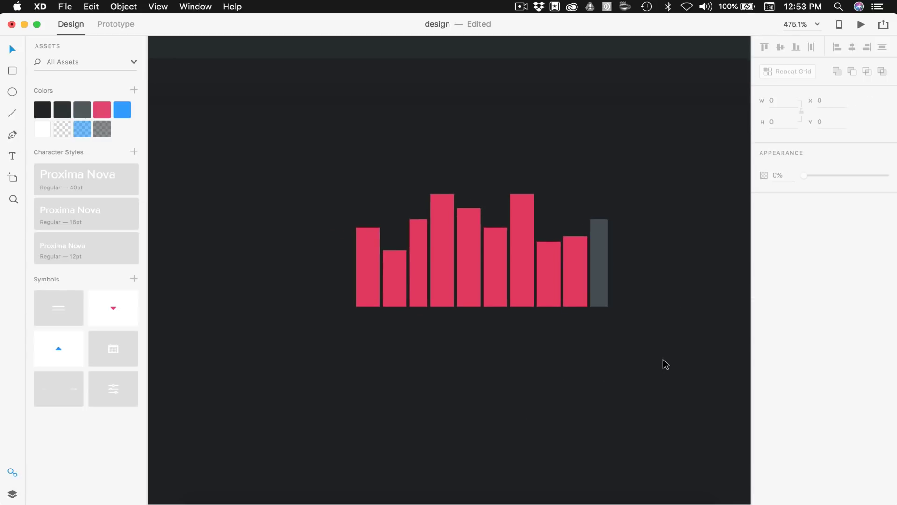
# Group all ten bars and place the group on the Avg. Daily Heart Rate card at X 250, Y 583
pyautogui.scroll(-3, 664, 359)
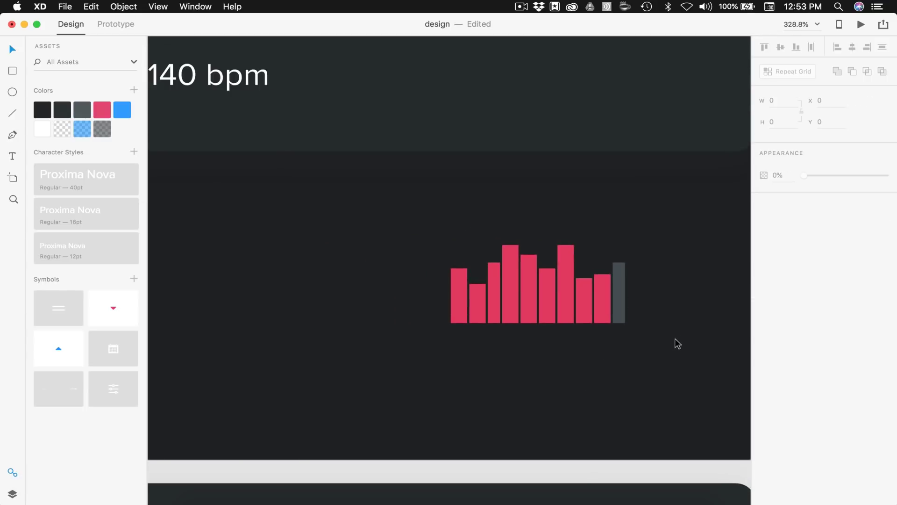
pyautogui.moveTo(675, 339); pyautogui.dragTo(413, 232)
pyautogui.press('super+g')
pyautogui.scroll(-3, 413, 233)
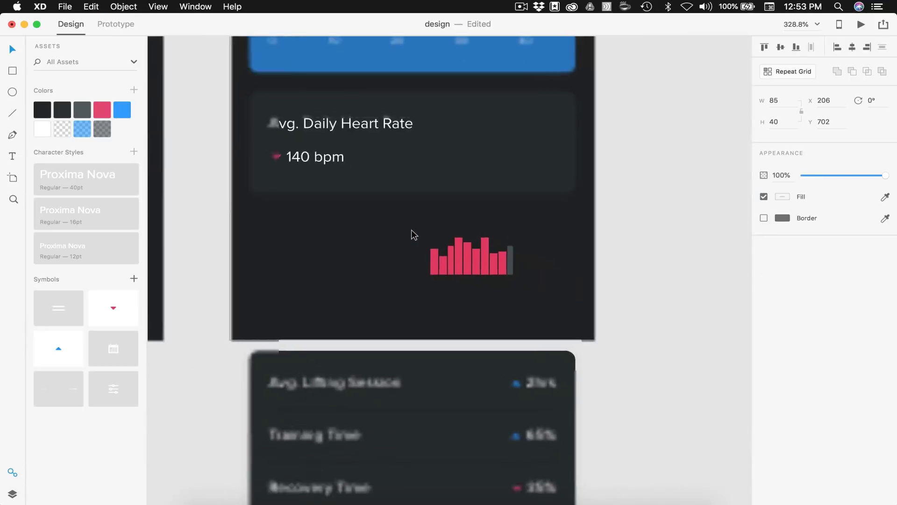
pyautogui.scroll(-2, 411, 229)
pyautogui.moveTo(475, 271); pyautogui.dragTo(547, 156)
pyautogui.scroll(5, 525, 169)
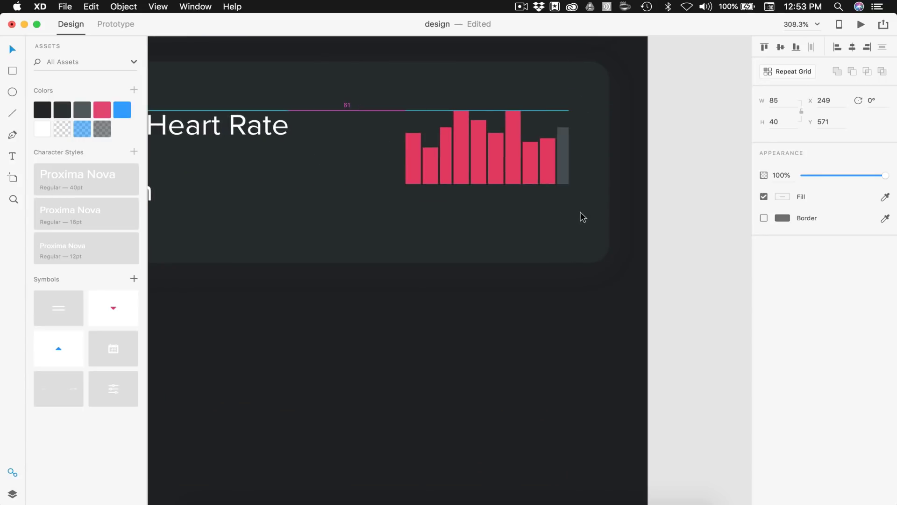
pyautogui.scroll(-2, 580, 212)
pyautogui.moveTo(613, 165); pyautogui.dragTo(611, 171)
pyautogui.click(592, 299)
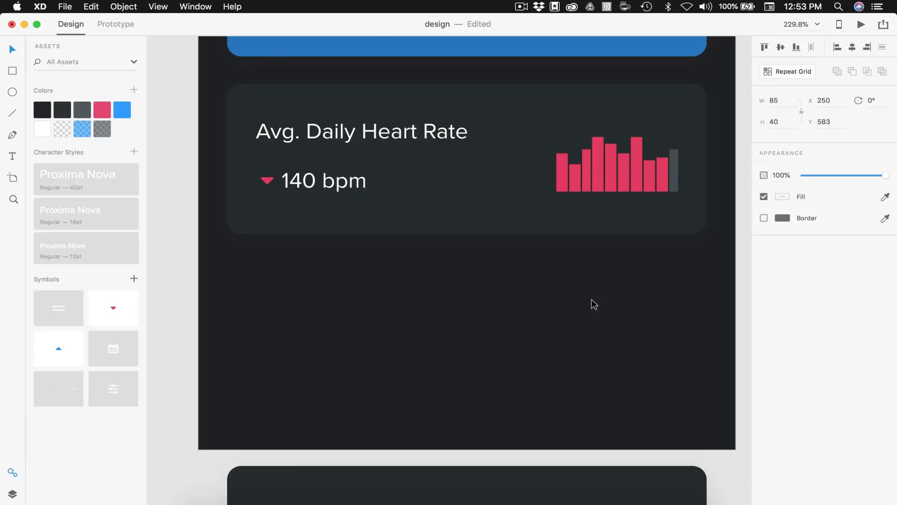
# Move the whole lifting statistics card up onto the cardio artboard, directly beneath the Avg. Daily Heart Rate card with edges aligned
pyautogui.scroll(-2, 592, 299)
pyautogui.hscroll(4, 591, 299)
pyautogui.scroll(-1, 600, 297)
pyautogui.scroll(-5, 662, 290)
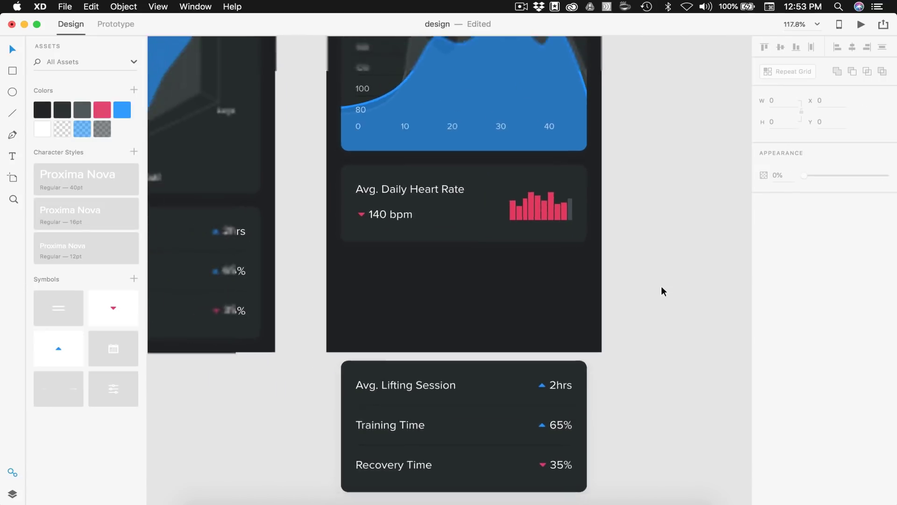
pyautogui.scroll(-5, 666, 293)
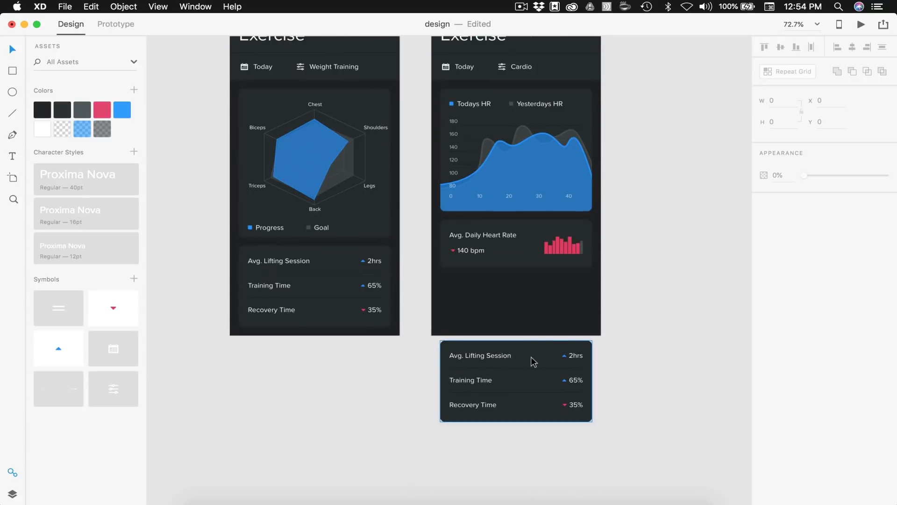
pyautogui.moveTo(637, 439); pyautogui.dragTo(593, 317)
pyautogui.scroll(5, 526, 286)
pyautogui.hscroll(5, 606, 327)
pyautogui.scroll(-2, 606, 327)
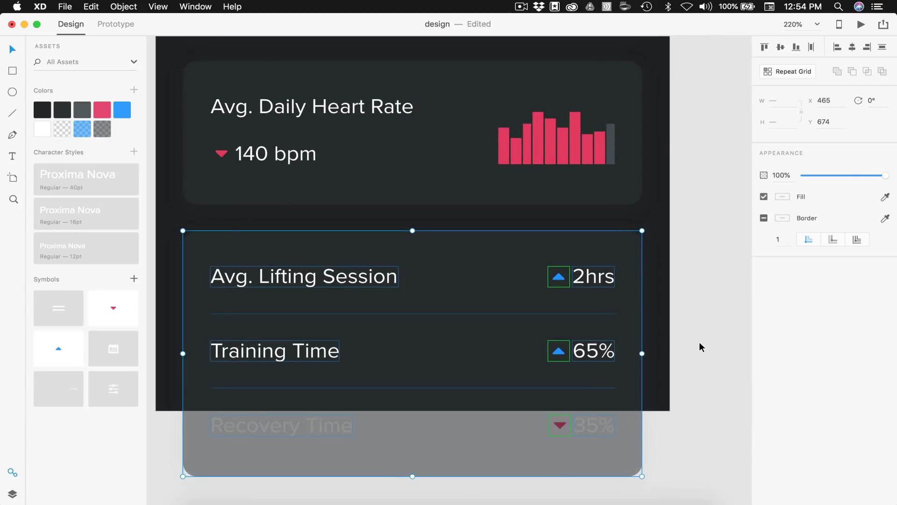
# Delete the Recovery Time row, including its label, red arrow and 35% value, from the statistics card
pyautogui.scroll(-3, 699, 347)
pyautogui.hscroll(-2, 687, 398)
pyautogui.scroll(1, 687, 398)
pyautogui.moveTo(683, 430); pyautogui.dragTo(376, 392)
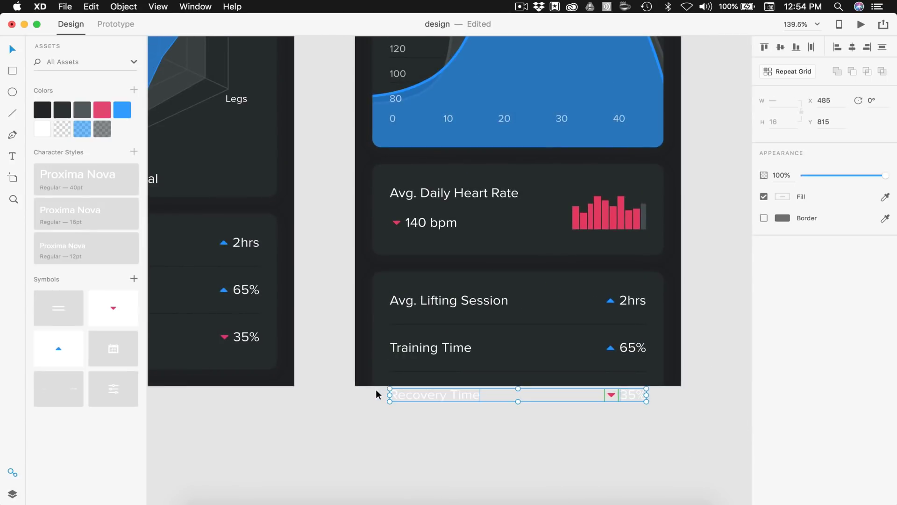
pyautogui.click(376, 391)
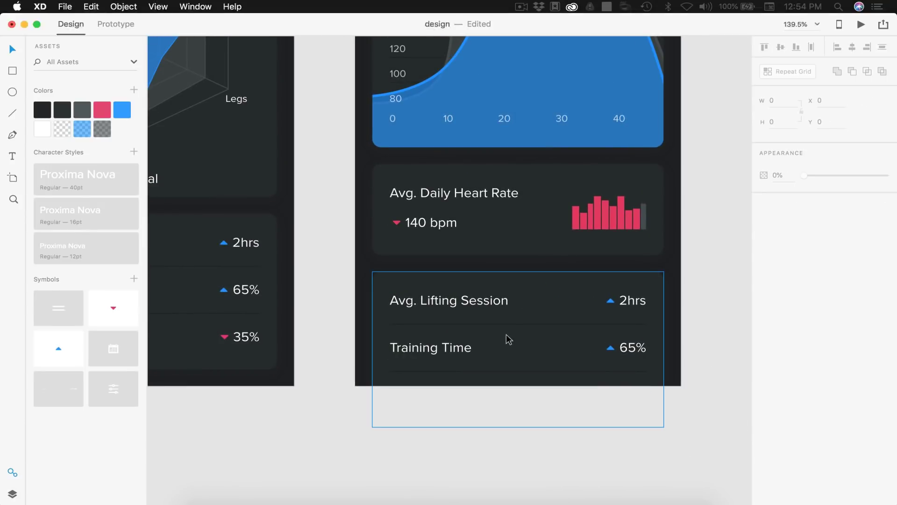
# Change the "Avg. Lifting Session" label on the statistics card to "Avg. Cardio Session"
pyautogui.scroll(3, 506, 334)
pyautogui.doubleClick(396, 296)
pyautogui.doubleClick(316, 288)
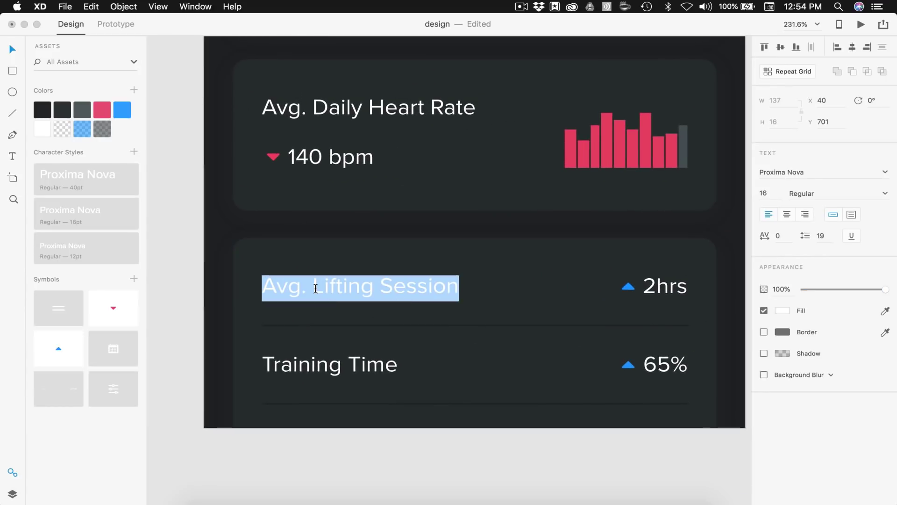
pyautogui.click(312, 289)
pyautogui.moveTo(312, 288); pyautogui.dragTo(469, 288)
pyautogui.write('C')
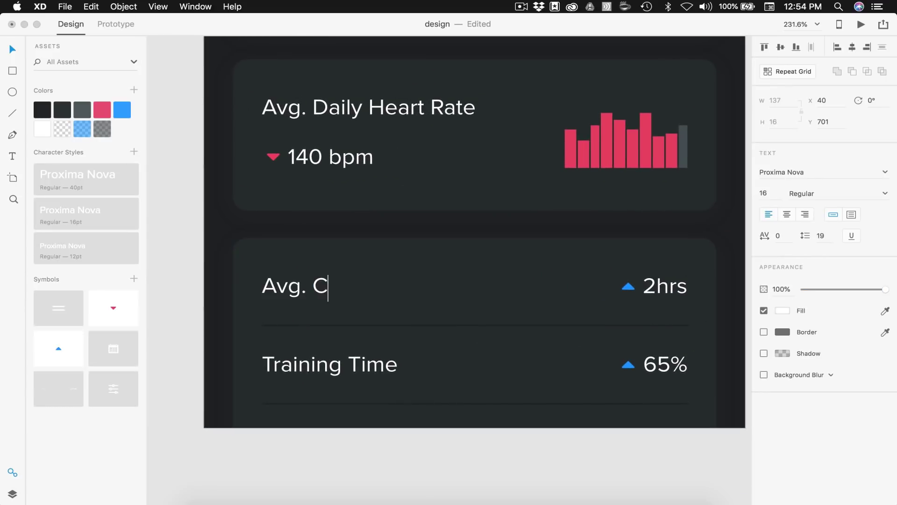
pyautogui.write('ardio Session')
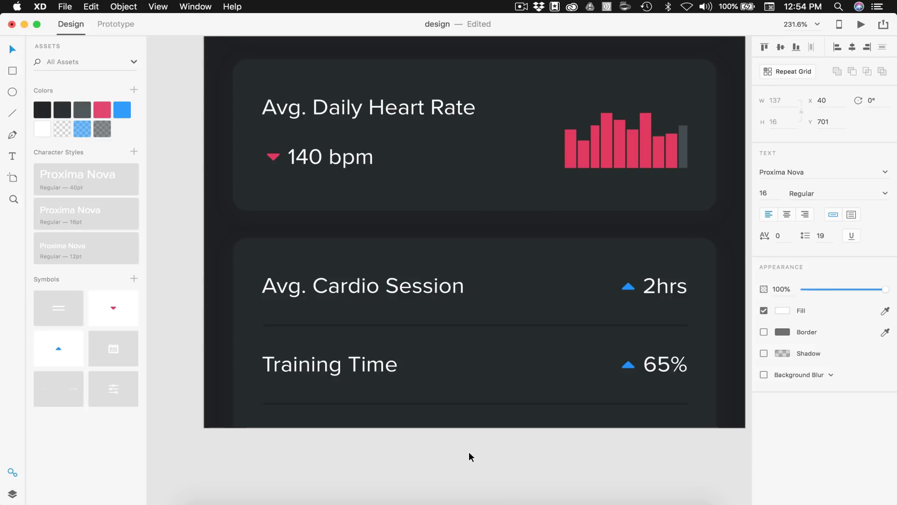
pyautogui.press('Escape')
# Change the Avg. Cardio Session value to "45min" and delete the blue arrow beside it
pyautogui.doubleClick(658, 285)
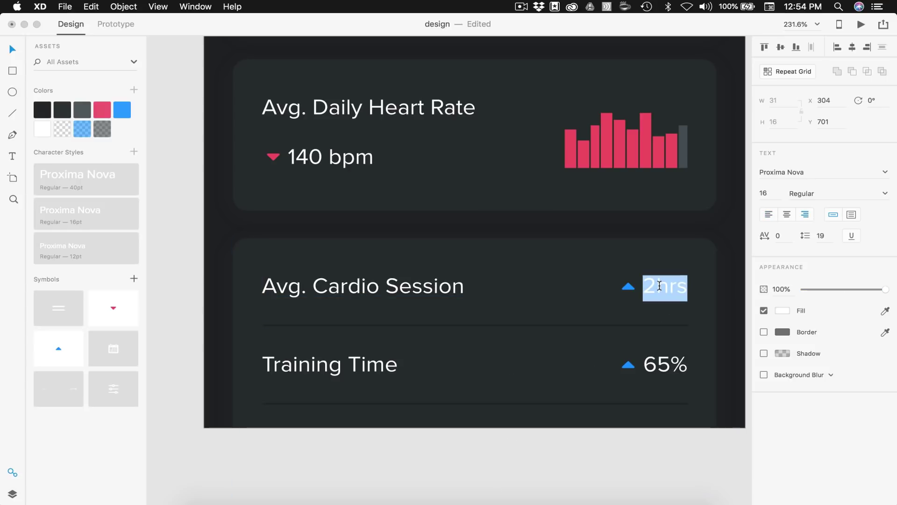
pyautogui.write('45min')
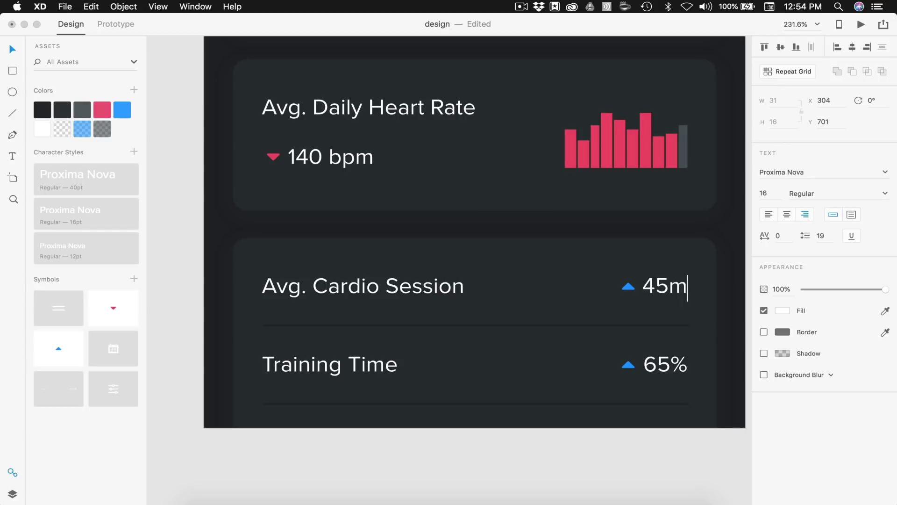
pyautogui.click(632, 285)
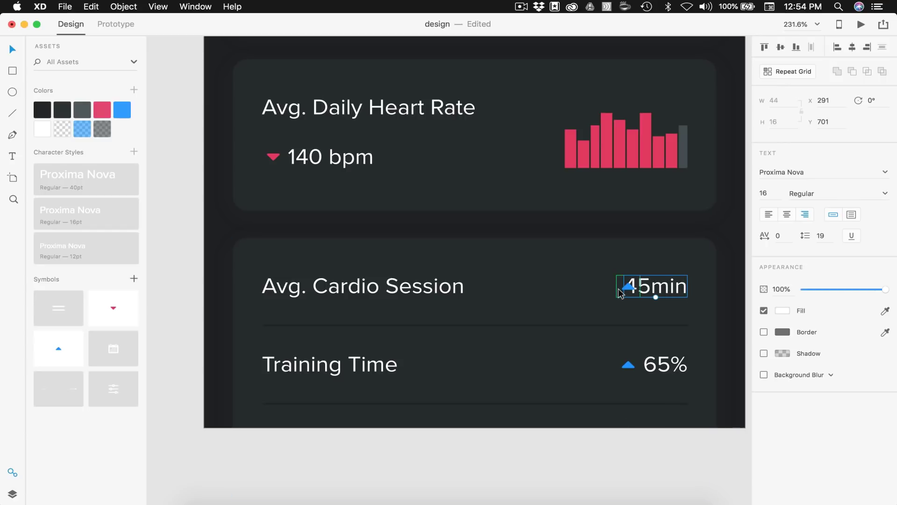
pyautogui.click(621, 292)
pyautogui.press('Delete')
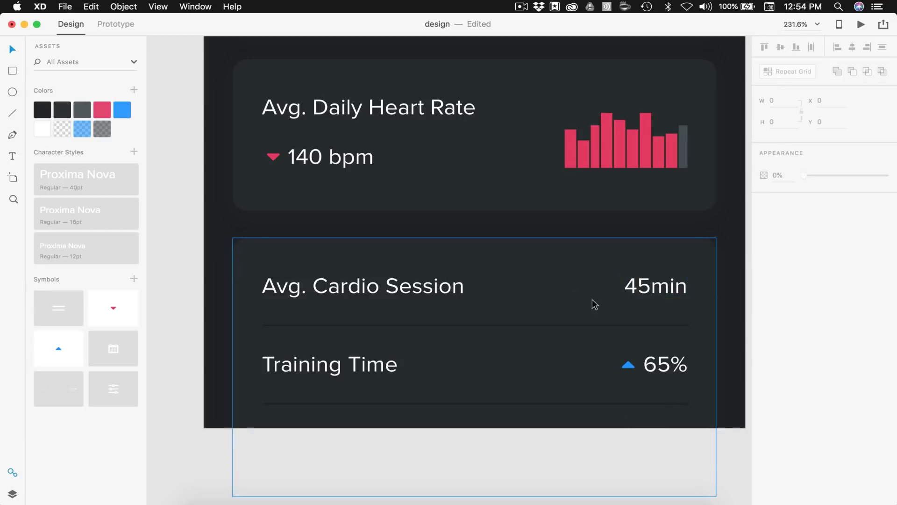
# Delete the blue arrow in the Training Time row of the cardio statistics card and change its value to "165 bpm"
pyautogui.scroll(-3, 595, 304)
pyautogui.moveTo(607, 310); pyautogui.dragTo(551, 315)
pyautogui.press('Delete')
pyautogui.doubleClick(661, 311)
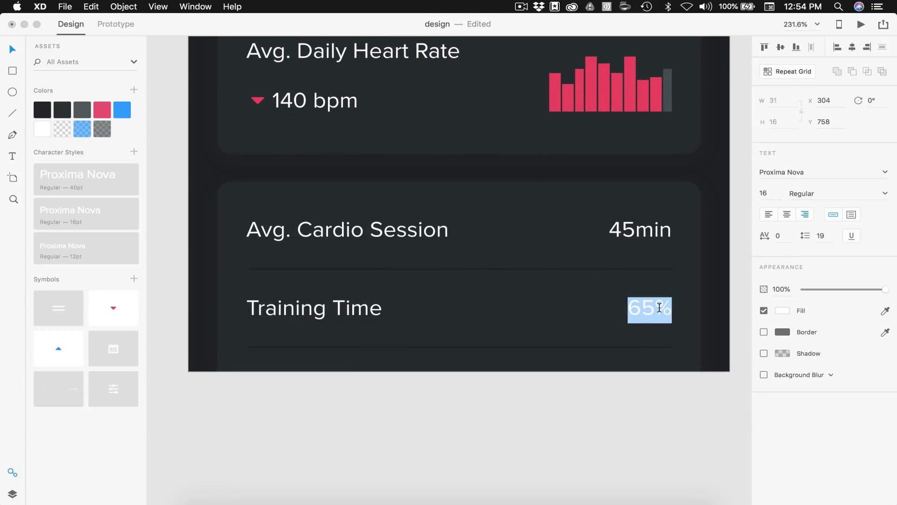
pyautogui.write('165')
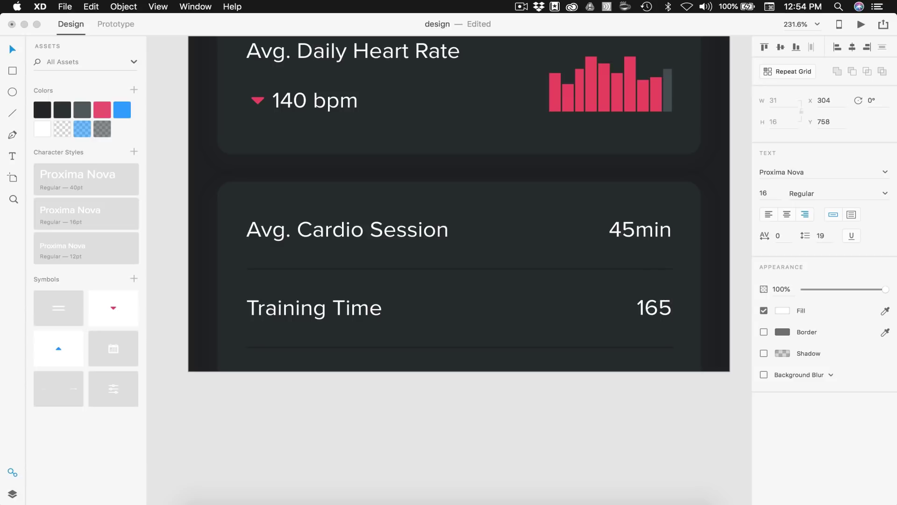
pyautogui.write(' bpm')
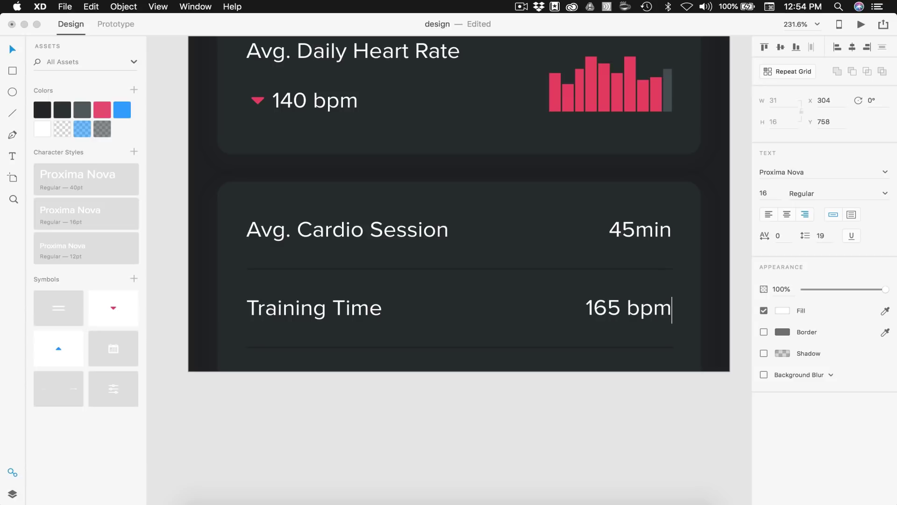
pyautogui.press('Escape')
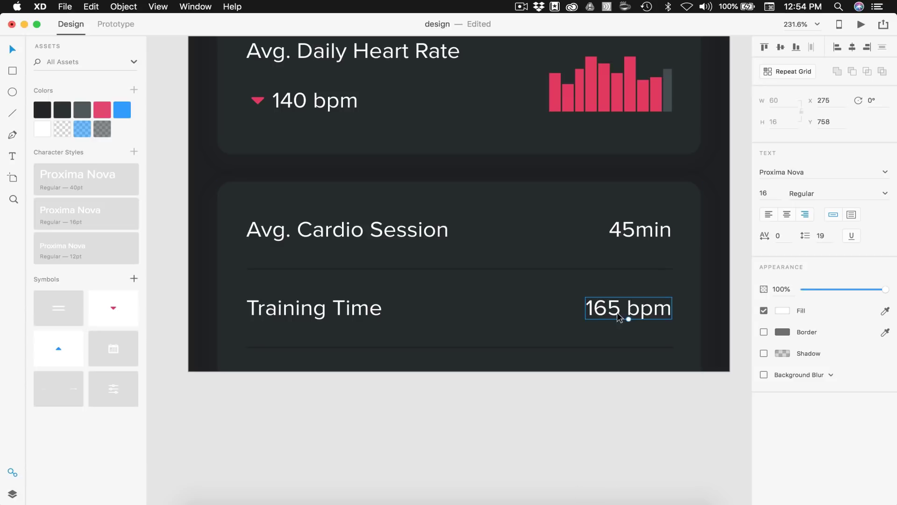
# Change the "Training Time" label on the cardio statistics card to "Active Heart Rate"
pyautogui.scroll(-5, 632, 303)
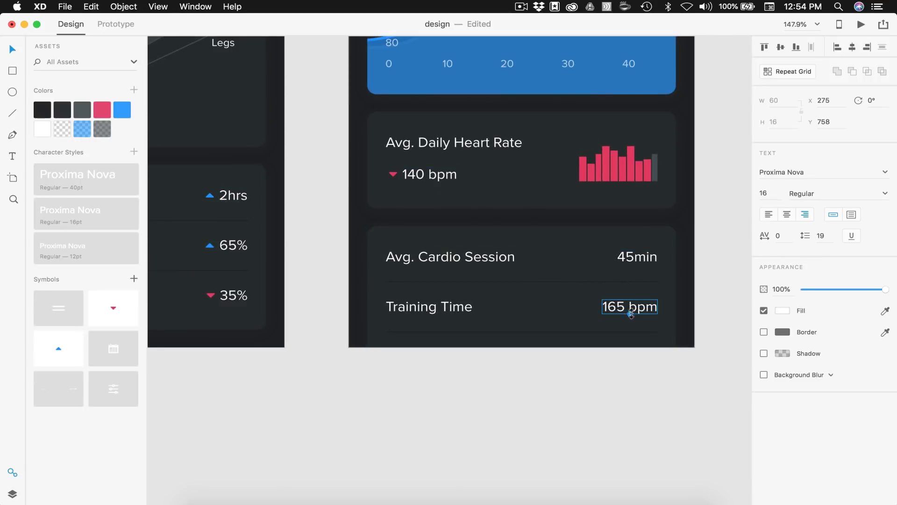
pyautogui.doubleClick(408, 311)
pyautogui.write('A')
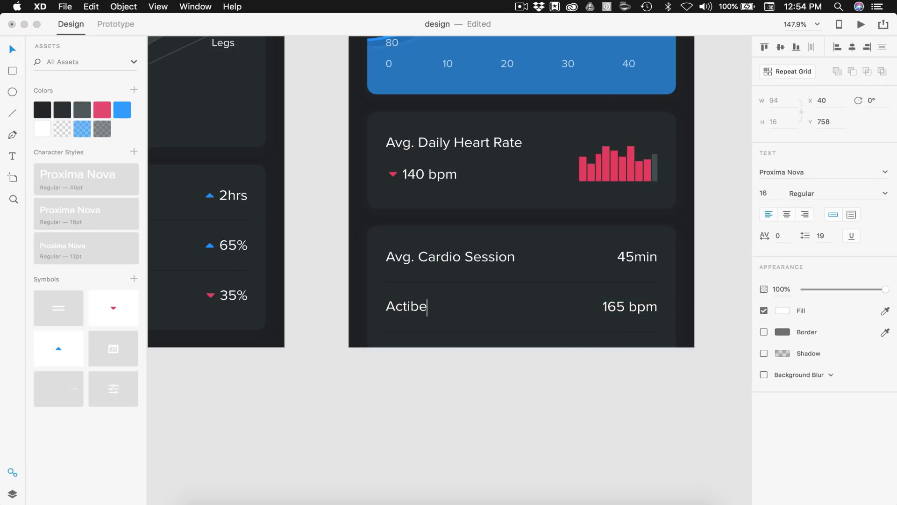
pyautogui.write('ctive Heart Rate')
pyautogui.press('Escape')
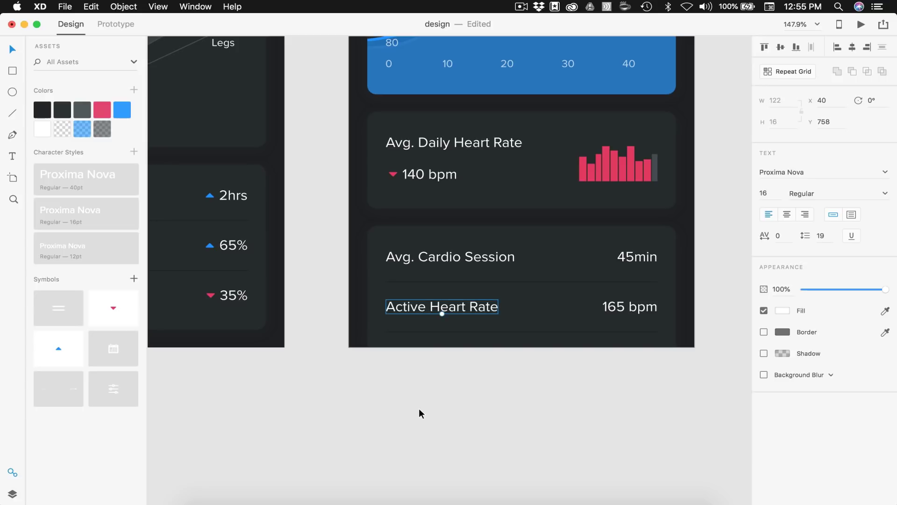
pyautogui.click(448, 407)
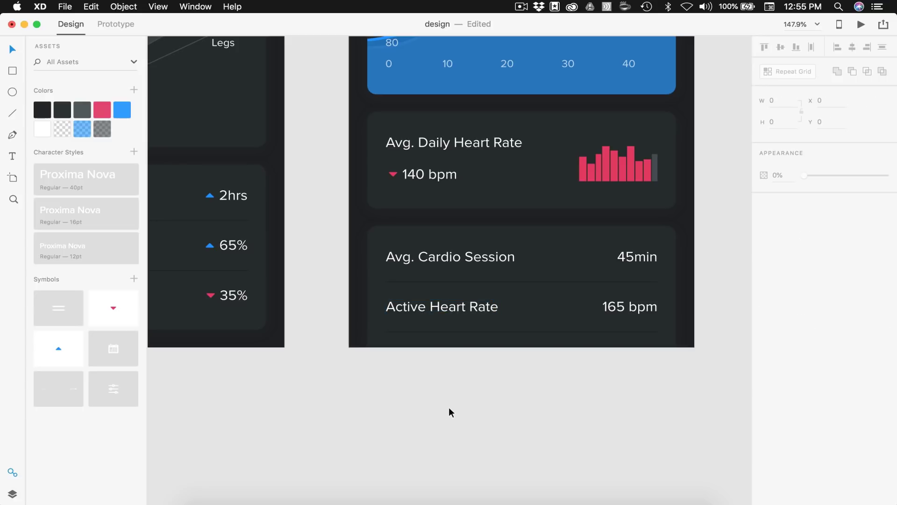
# Add the red down-arrow symbol to the Active Heart Rate row, placed just before the 165 bpm value and vertically centred on it
pyautogui.scroll(5, 448, 412)
pyautogui.hscroll(3, 449, 412)
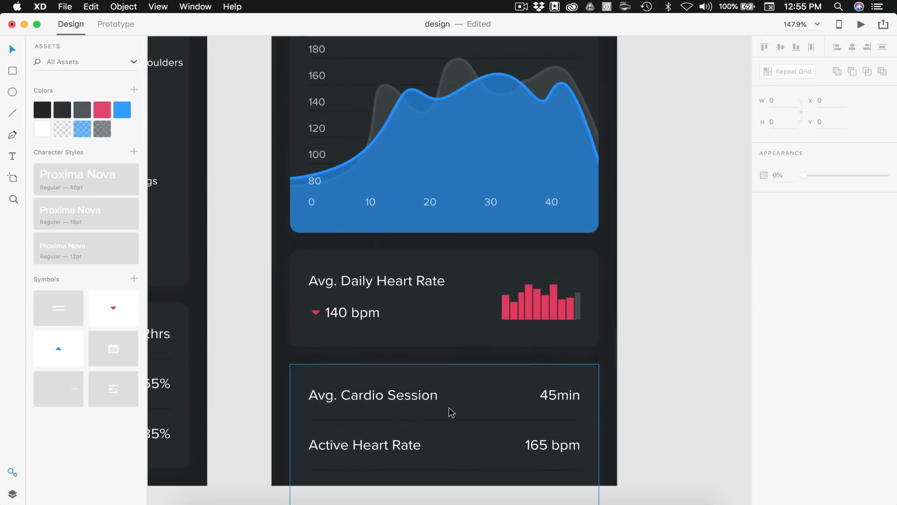
pyautogui.scroll(-5, 413, 162)
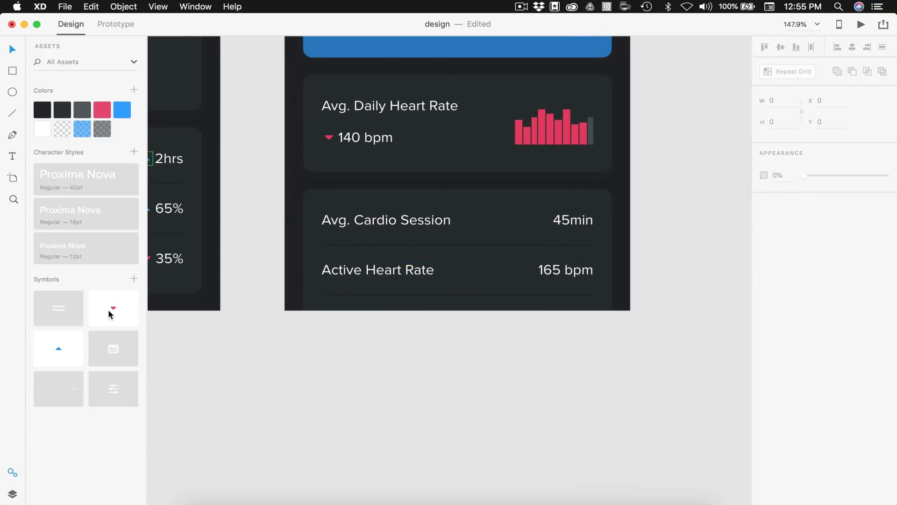
pyautogui.moveTo(111, 314); pyautogui.dragTo(517, 269)
pyautogui.scroll(5, 517, 269)
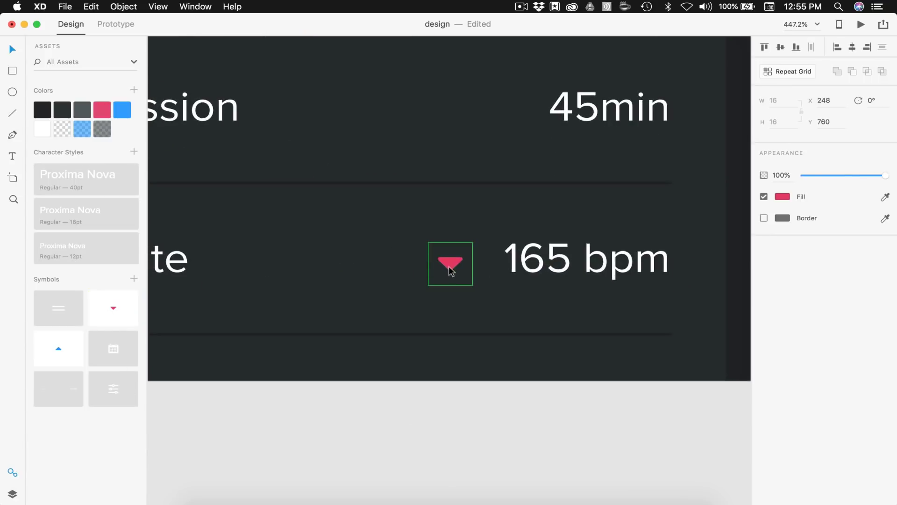
pyautogui.moveTo(450, 269); pyautogui.dragTo(477, 265)
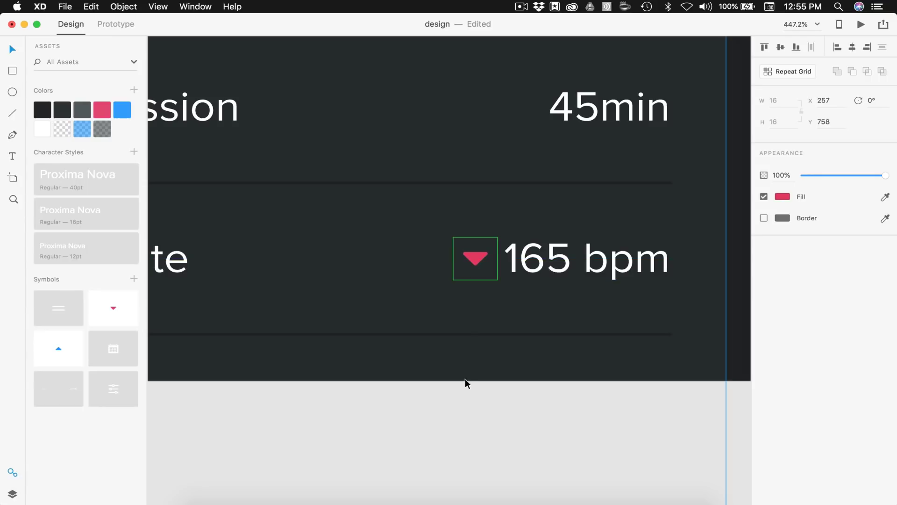
pyautogui.click(446, 442)
pyautogui.scroll(-5, 446, 442)
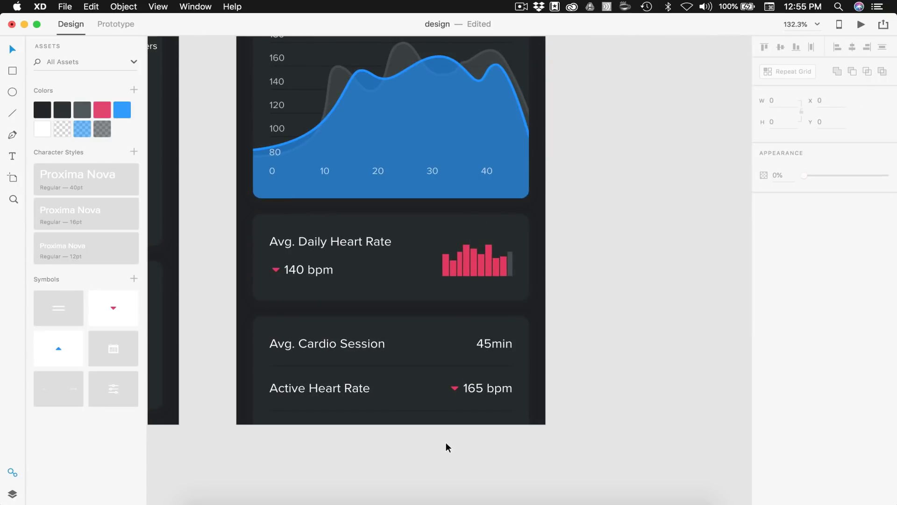
pyautogui.scroll(-3, 446, 442)
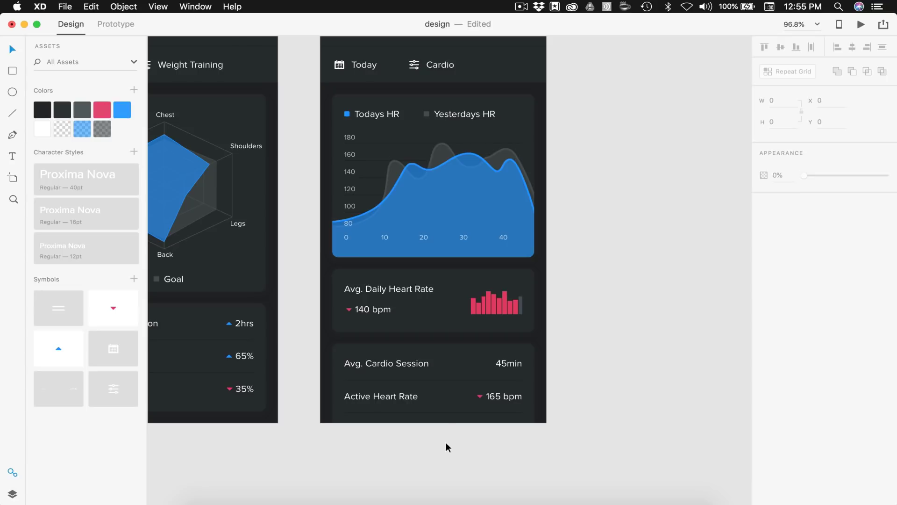
pyautogui.click(445, 299)
pyautogui.click(446, 370)
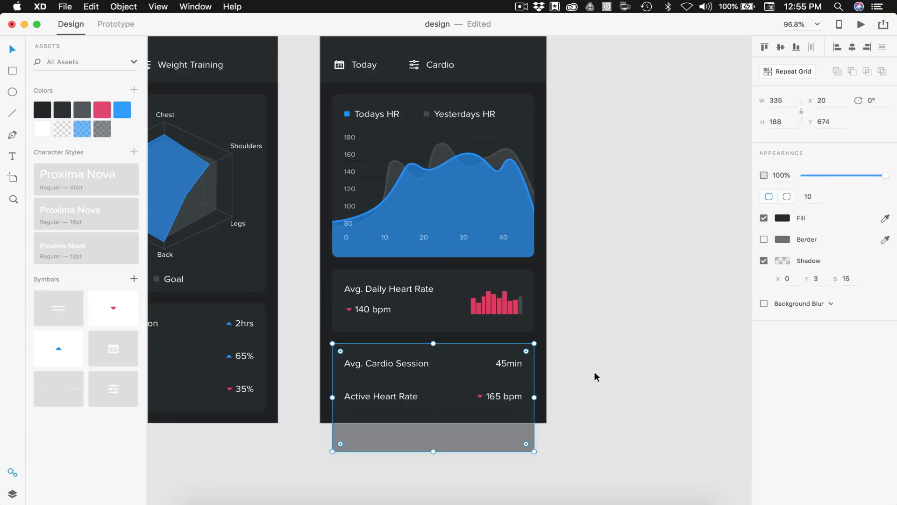
pyautogui.click(620, 388)
# Extend the Avg. Daily Heart Rate bar graph leftwards with four evenly spaced copies of its first pink bar
pyautogui.scroll(4, 542, 358)
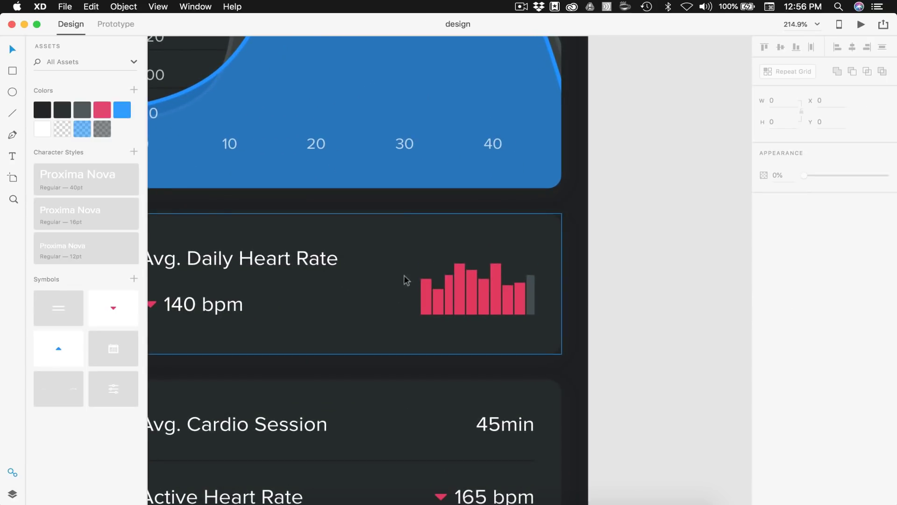
pyautogui.click(470, 294)
pyautogui.click(633, 320)
pyautogui.hscroll(-2, 637, 319)
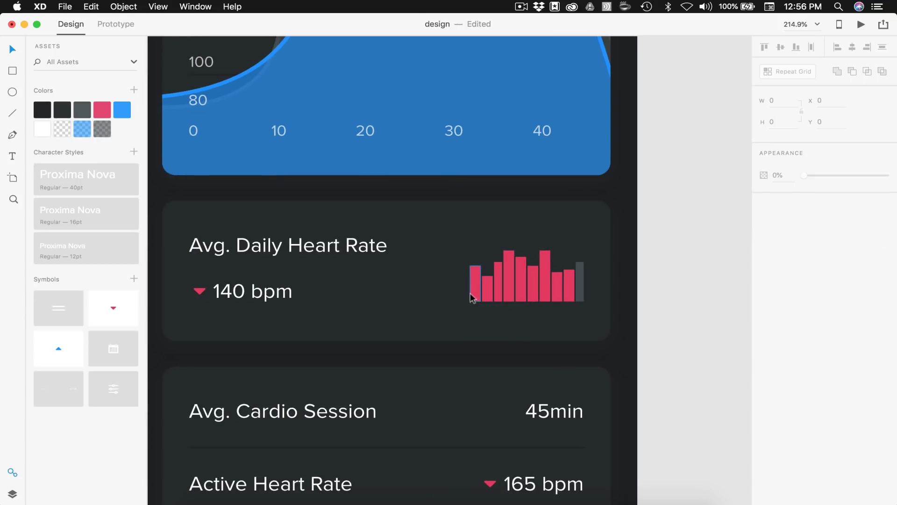
pyautogui.scroll(5, 470, 292)
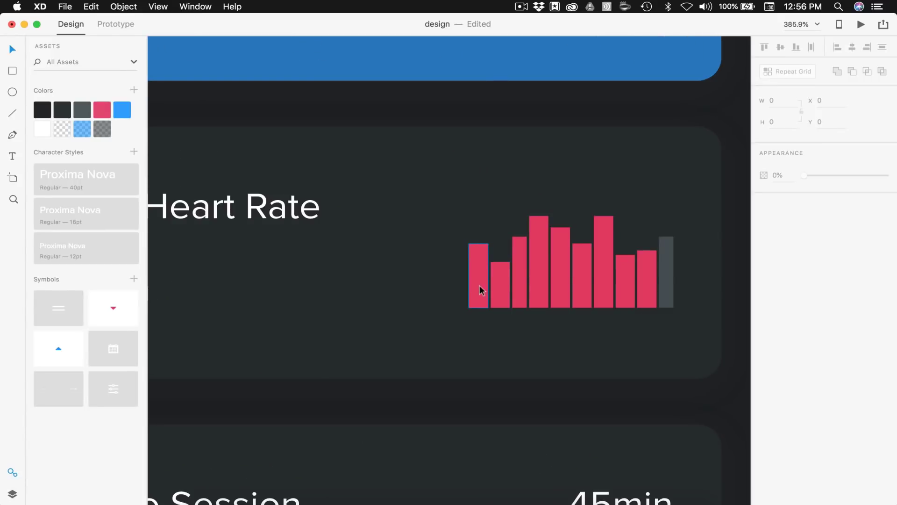
pyautogui.moveTo(480, 286); pyautogui.dragTo(392, 285)
pyautogui.scroll(-3, 579, 282)
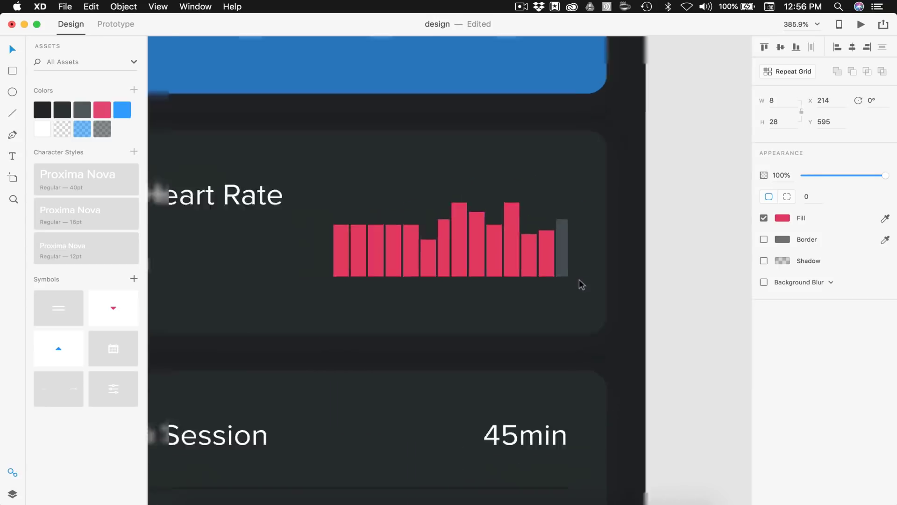
pyautogui.scroll(-5, 579, 279)
pyautogui.scroll(1, 678, 295)
pyautogui.click(677, 295)
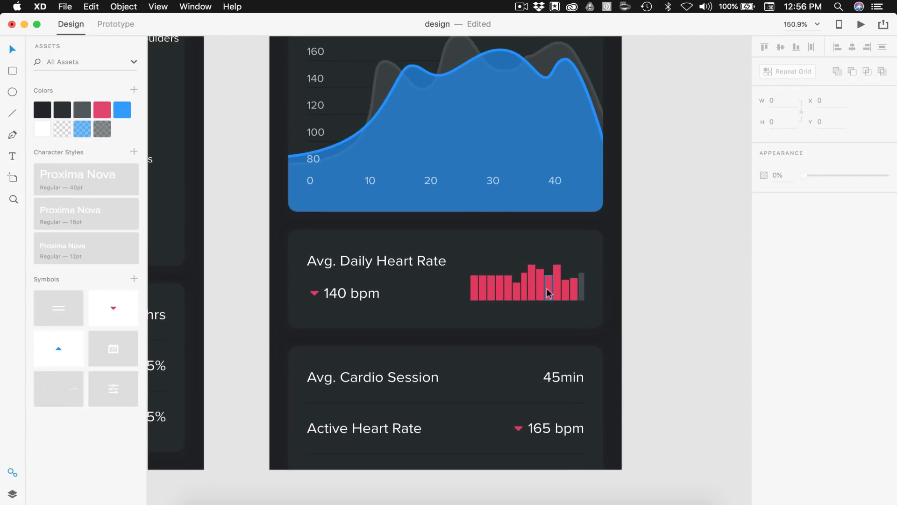
# Delete the two leftmost pink bars from the Avg. Daily Heart Rate graph
pyautogui.scroll(2, 548, 294)
pyautogui.scroll(-4, 551, 291)
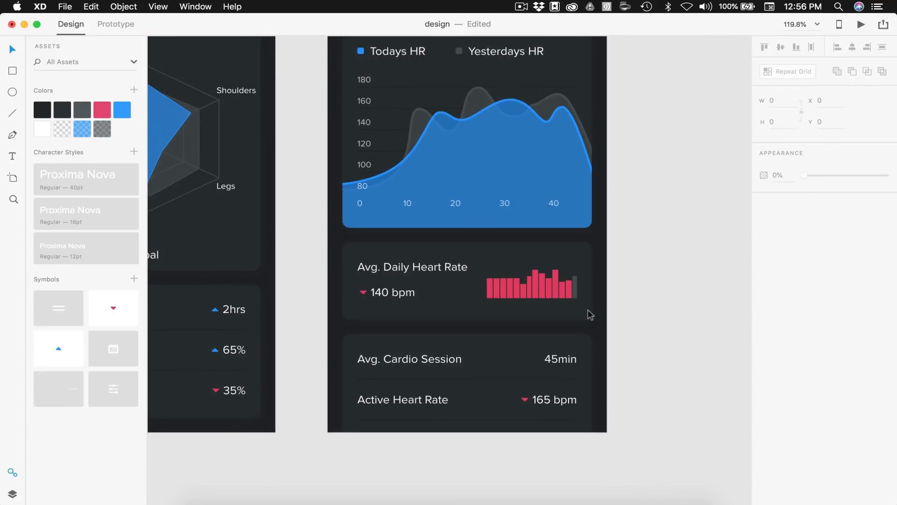
pyautogui.scroll(-2, 589, 313)
pyautogui.scroll(5, 519, 299)
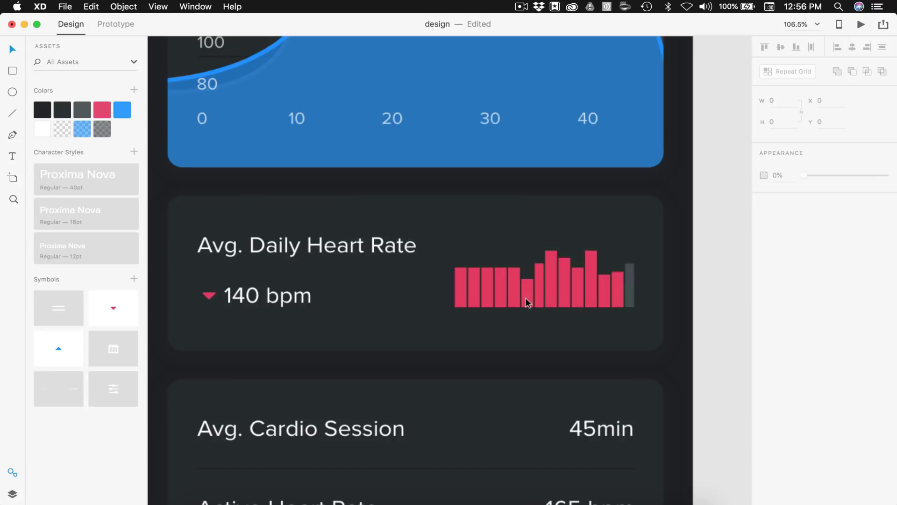
pyautogui.click(462, 288)
pyautogui.keyDown('shift'); pyautogui.click(473, 287); pyautogui.keyUp('shift')
pyautogui.press('Delete')
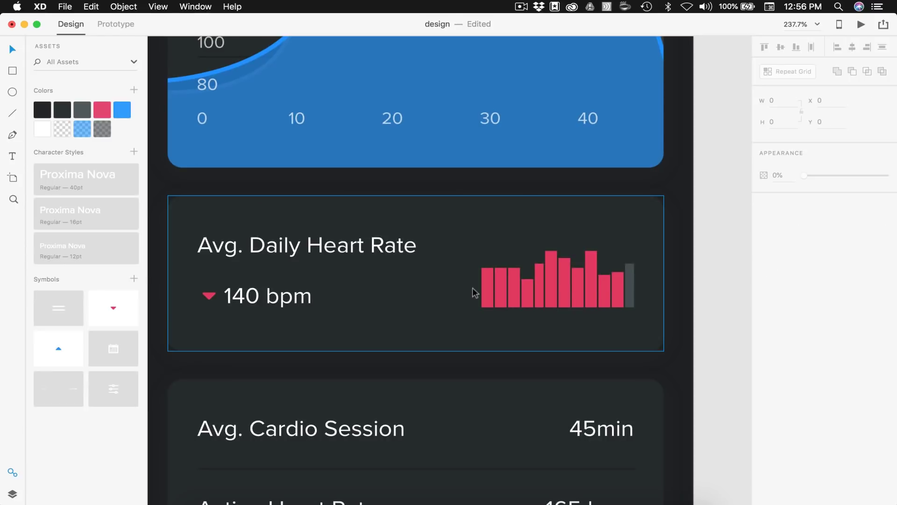
# Vary the heights of the three equal leftmost bars: shorten the third, make the second taller, and set the first to 30 high
pyautogui.scroll(5, 505, 287)
pyautogui.click(514, 286)
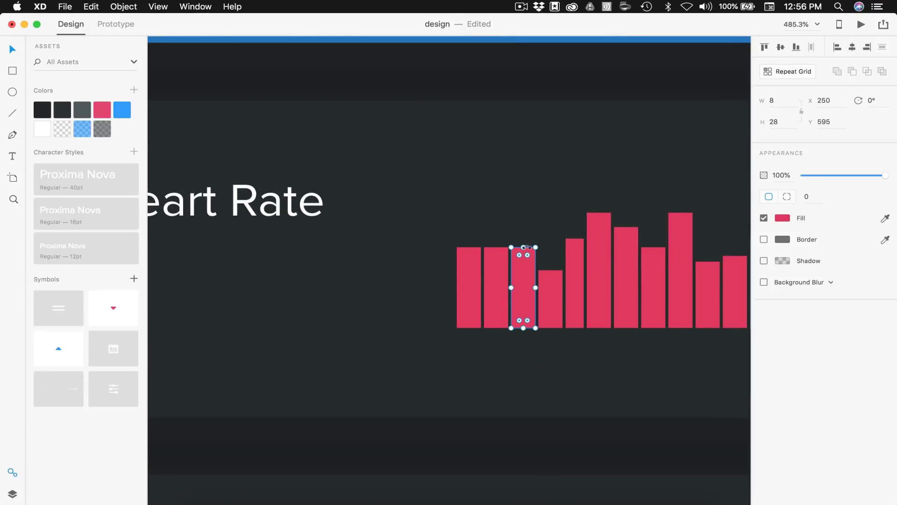
pyautogui.moveTo(529, 258); pyautogui.dragTo(469, 242)
pyautogui.click(467, 259)
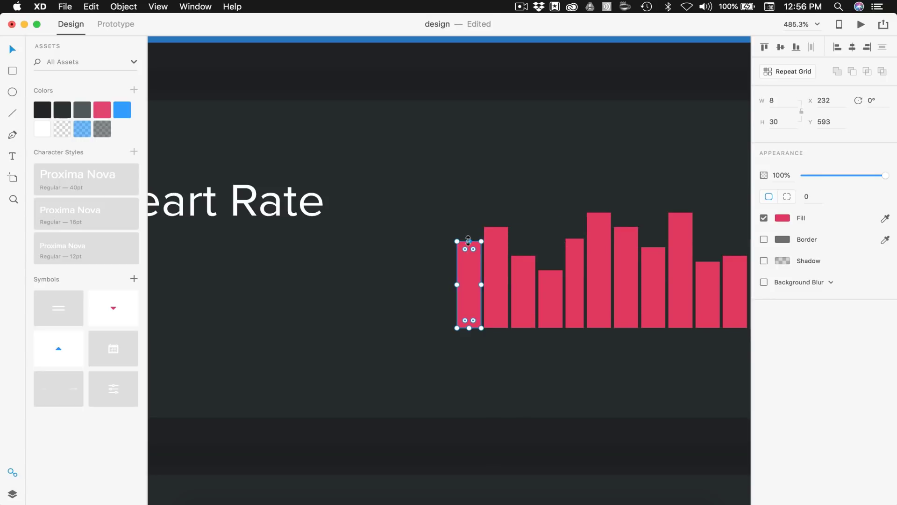
pyautogui.scroll(-5, 543, 287)
pyautogui.click(688, 290)
pyautogui.scroll(-5, 689, 290)
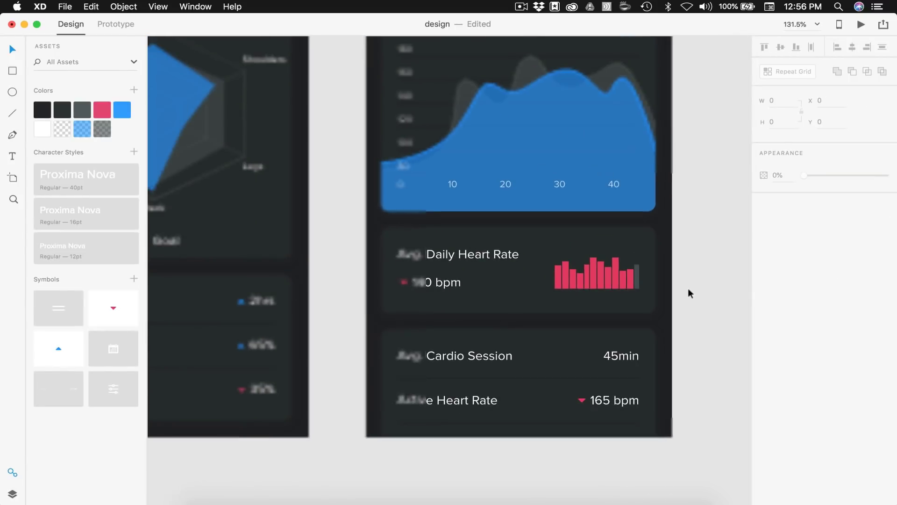
# Select the complete bar graph in the Avg. Daily Heart Rate card, and clear the selection again
pyautogui.scroll(-3, 688, 288)
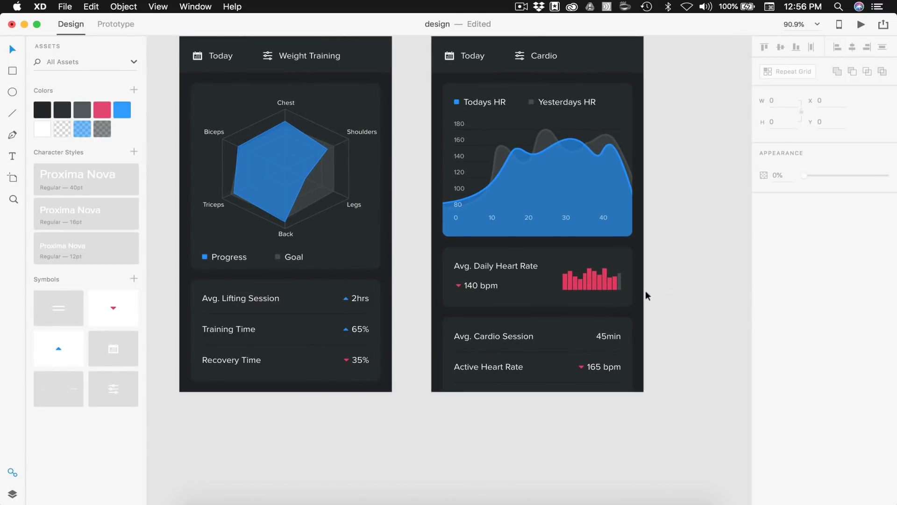
pyautogui.click(603, 281)
pyautogui.doubleClick(546, 272)
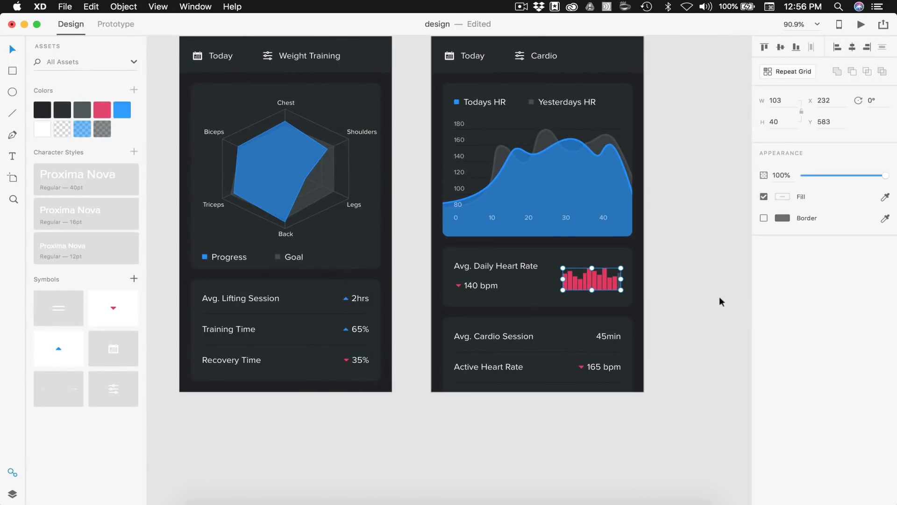
pyautogui.click(702, 296)
# Review the Exercise - Weight Training and Exercise - Cardio artboards side by side
pyautogui.hscroll(5, 702, 296)
pyautogui.scroll(2, 702, 295)
pyautogui.scroll(-3, 703, 296)
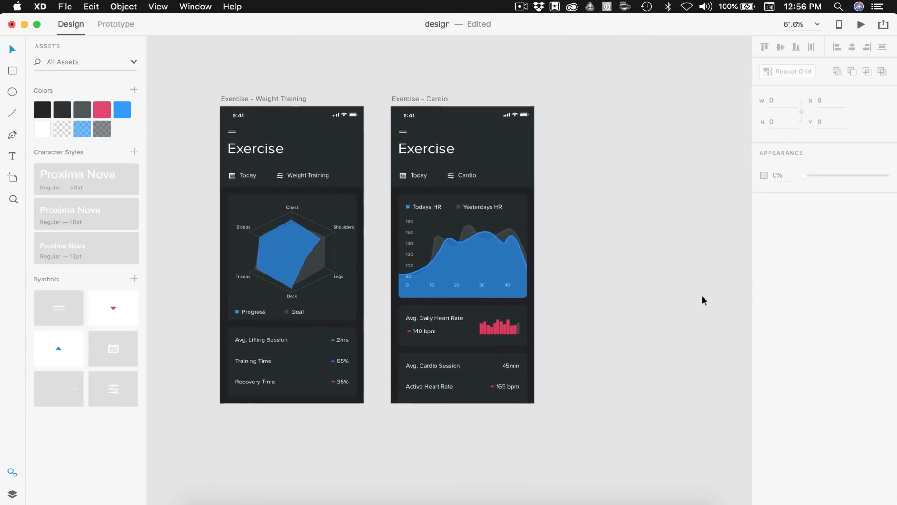
pyautogui.scroll(2, 594, 220)
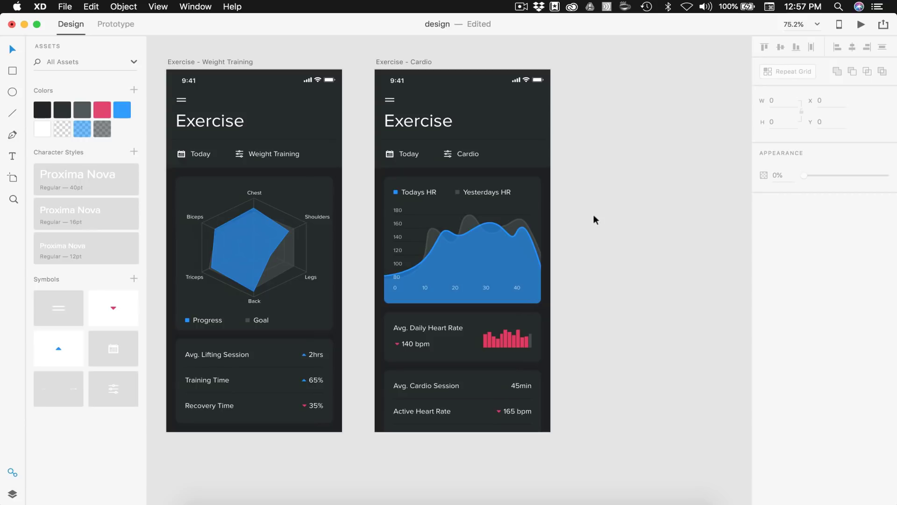
pyautogui.hscroll(2, 646, 230)
pyautogui.scroll(1, 646, 230)
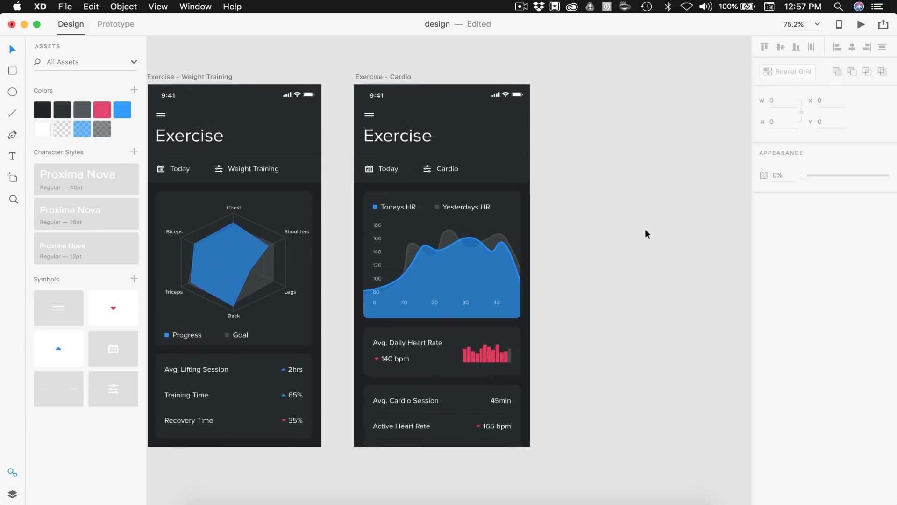
pyautogui.scroll(-2, 645, 230)
pyautogui.hscroll(-1, 646, 229)
pyautogui.hscroll(2, 646, 230)
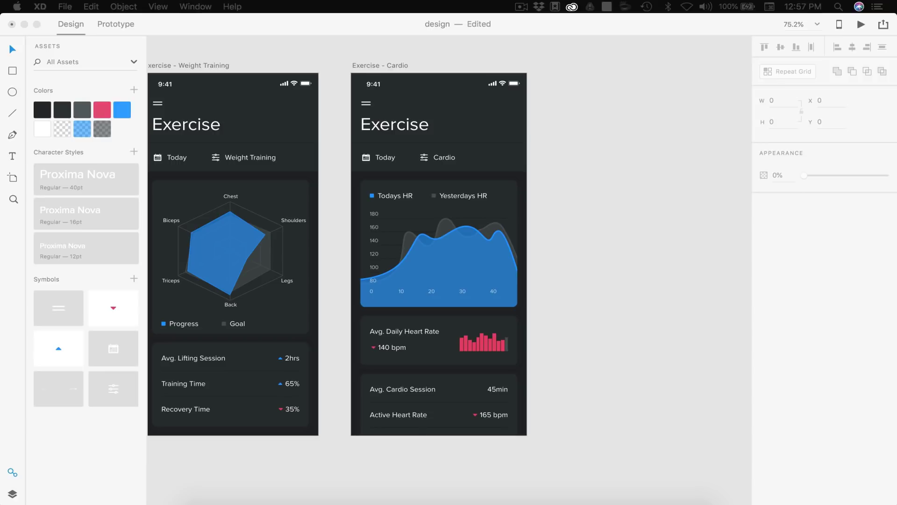
pyautogui.click(609, 181)
pyautogui.hscroll(-2, 610, 181)
pyautogui.scroll(1, 609, 181)
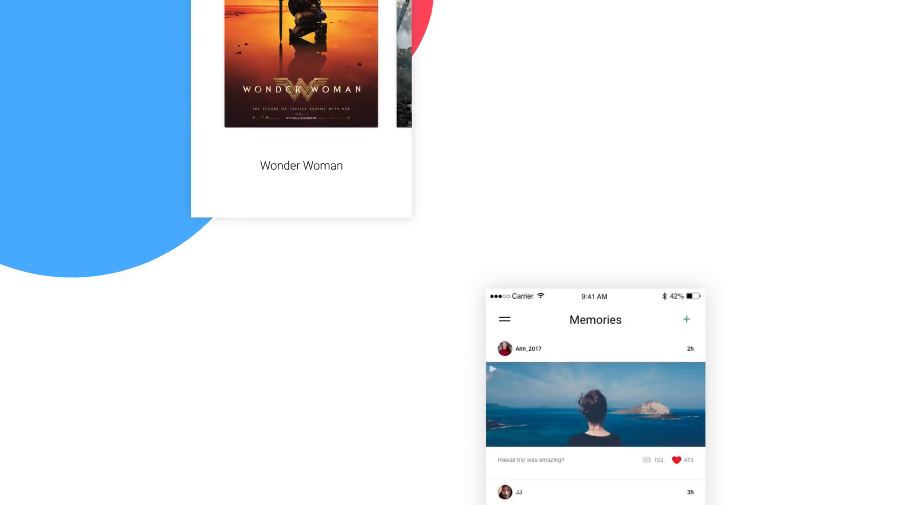